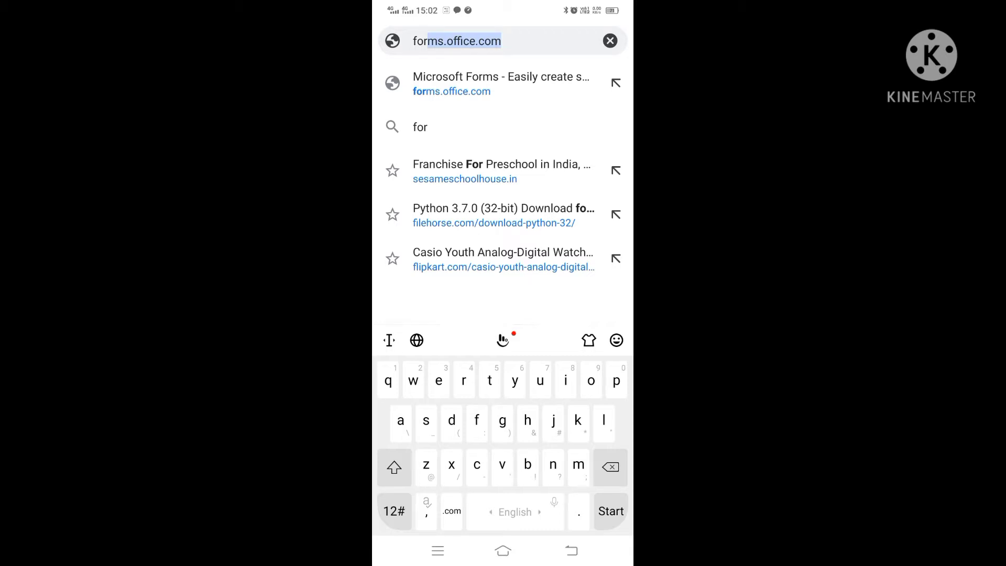
- Open forms.office.com in Chrome and start signing in to Microsoft Forms
{"action": "left_click", "coordinate": [517, 41]}
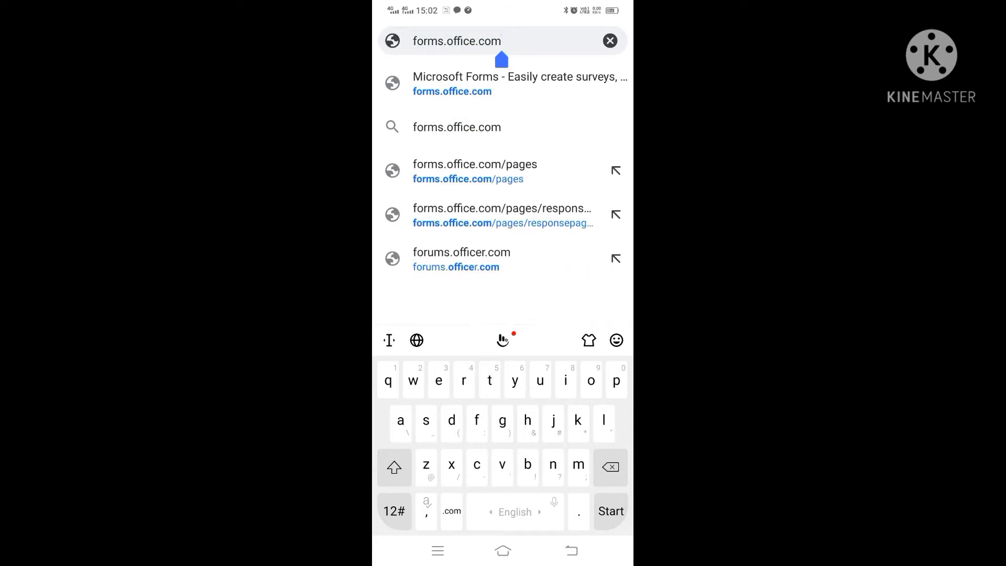
{"action": "key", "text": "Return"}
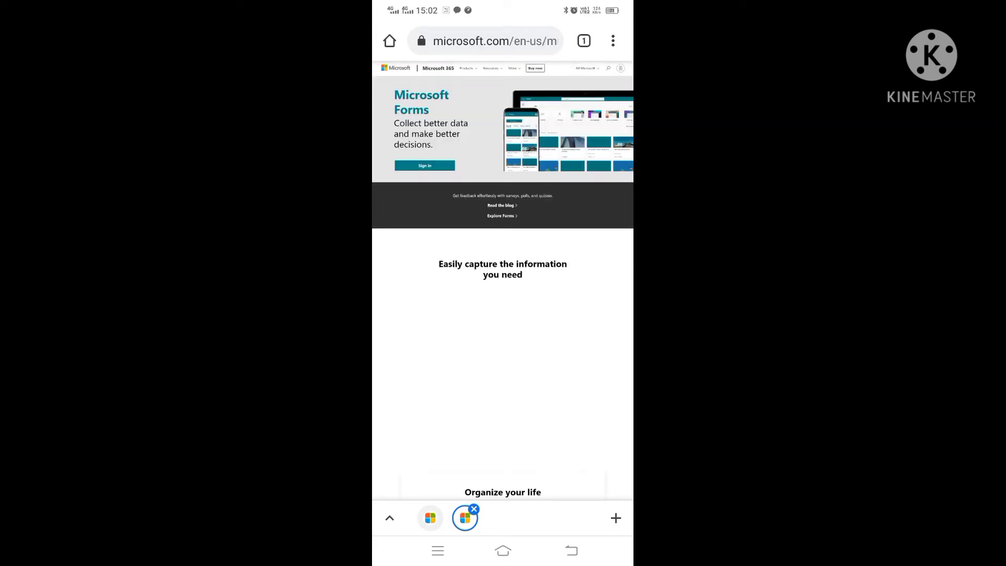
{"action": "left_click", "coordinate": [425, 165]}
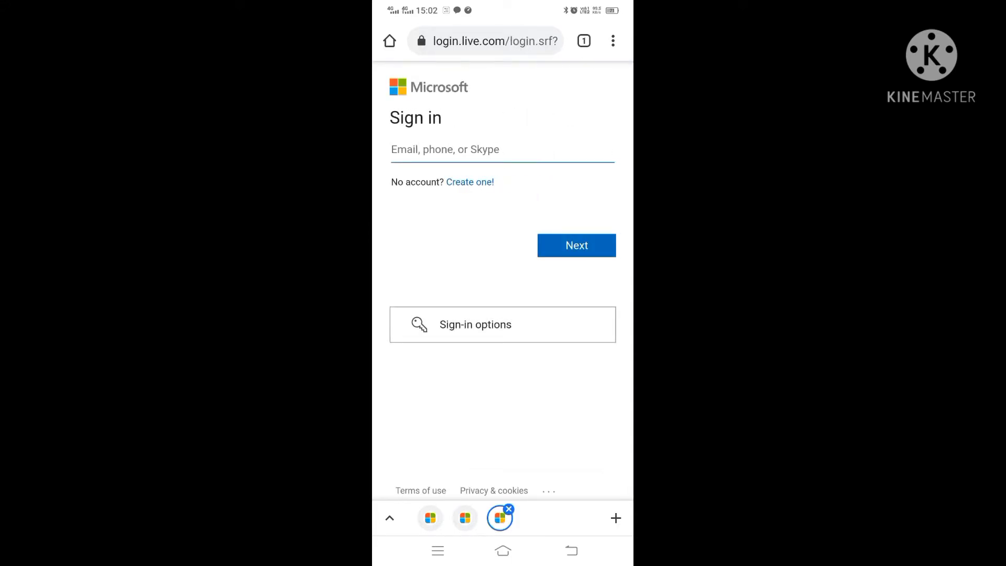
{"action": "left_click", "coordinate": [613, 41]}
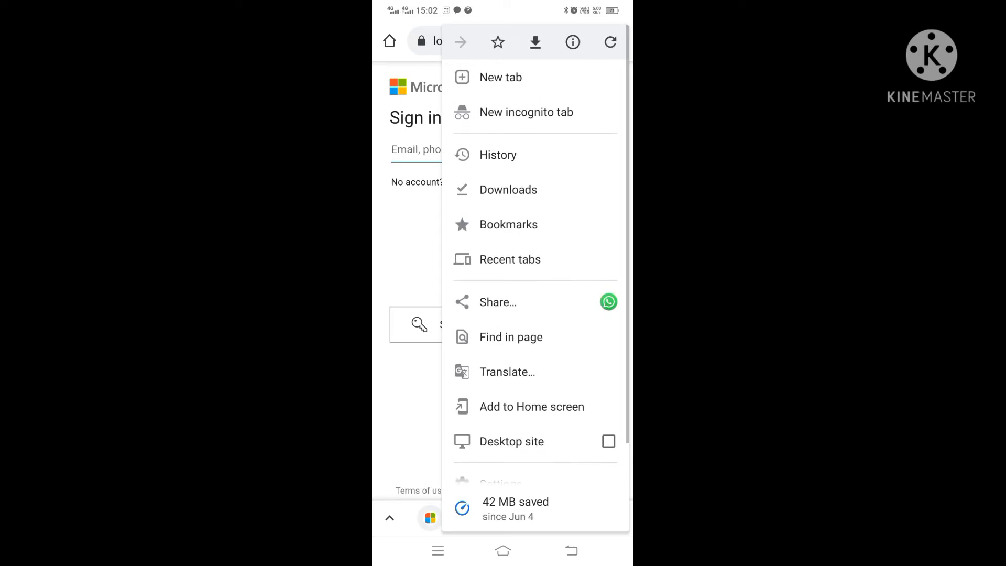
{"action": "key", "text": "Escape"}
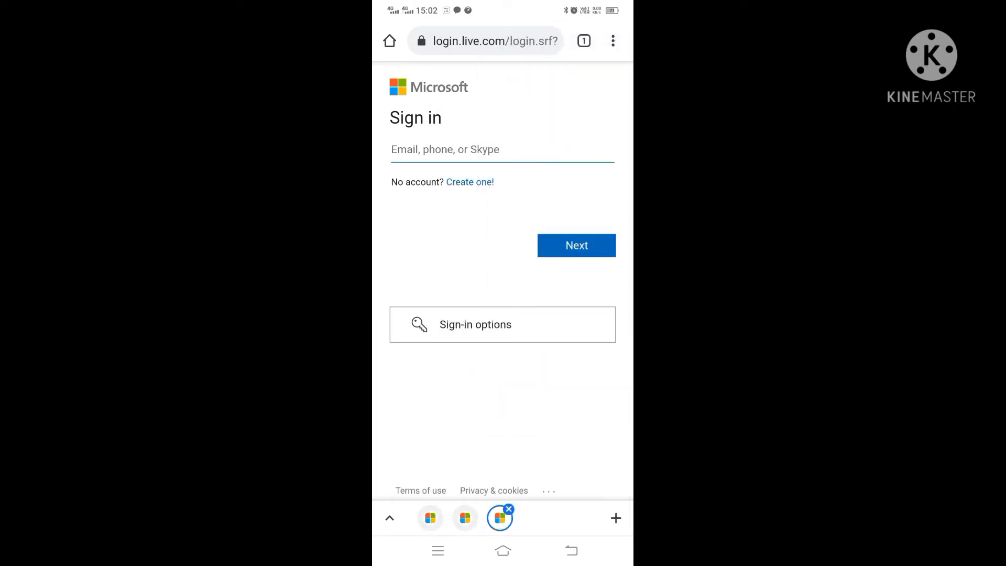
{"action": "left_click", "coordinate": [613, 40]}
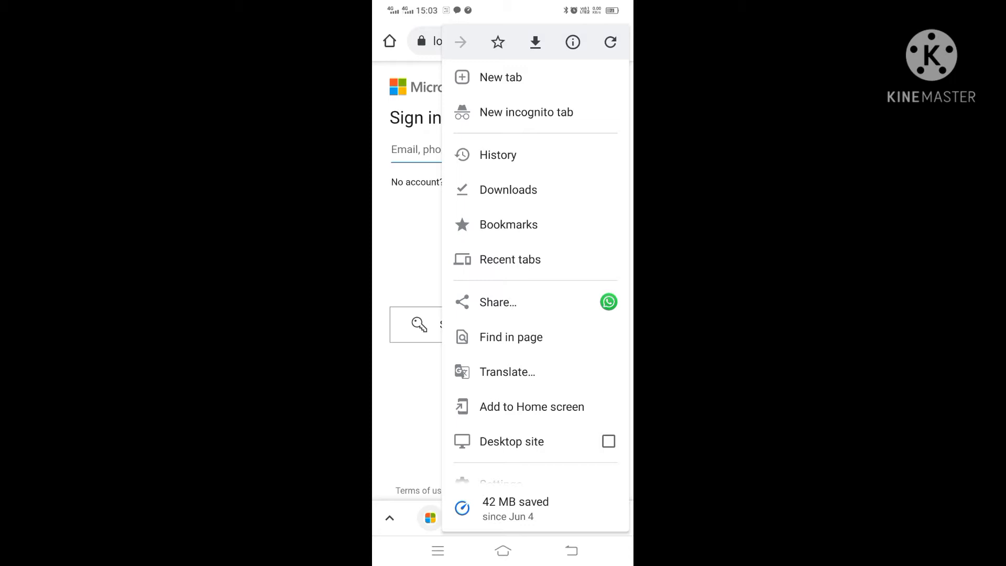
{"action": "left_click", "coordinate": [538, 442]}
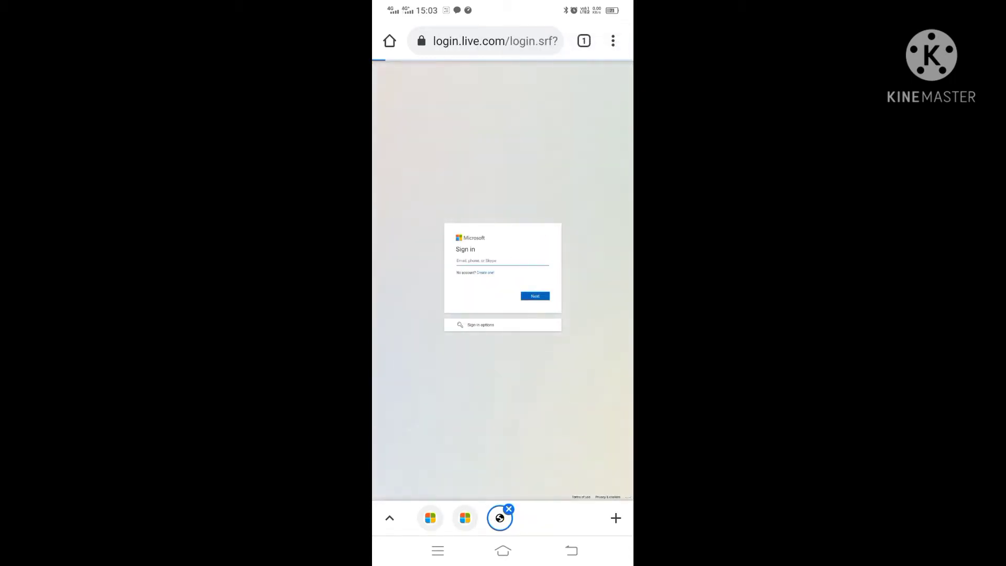
{"action": "left_click", "coordinate": [613, 41]}
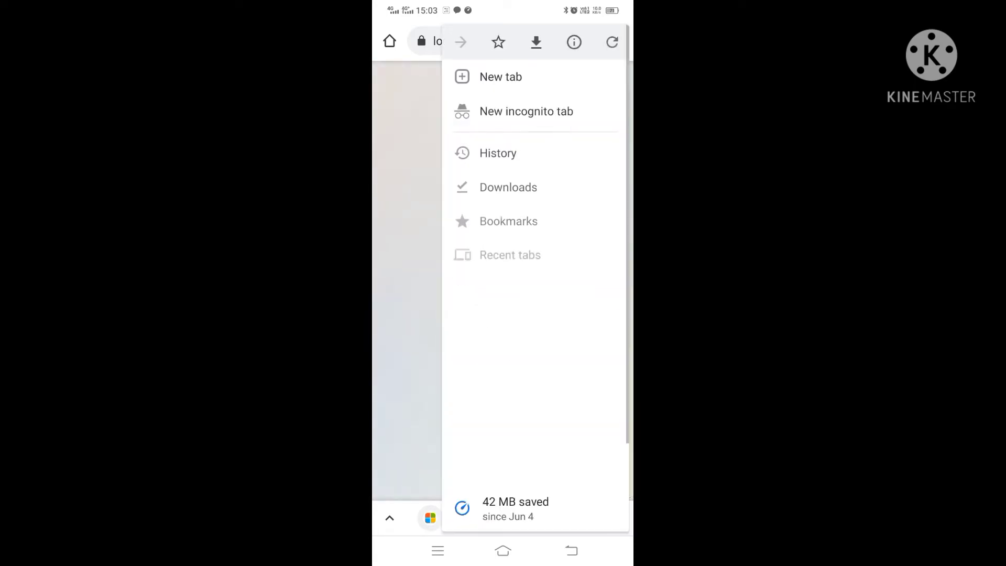
{"action": "left_click", "coordinate": [539, 442]}
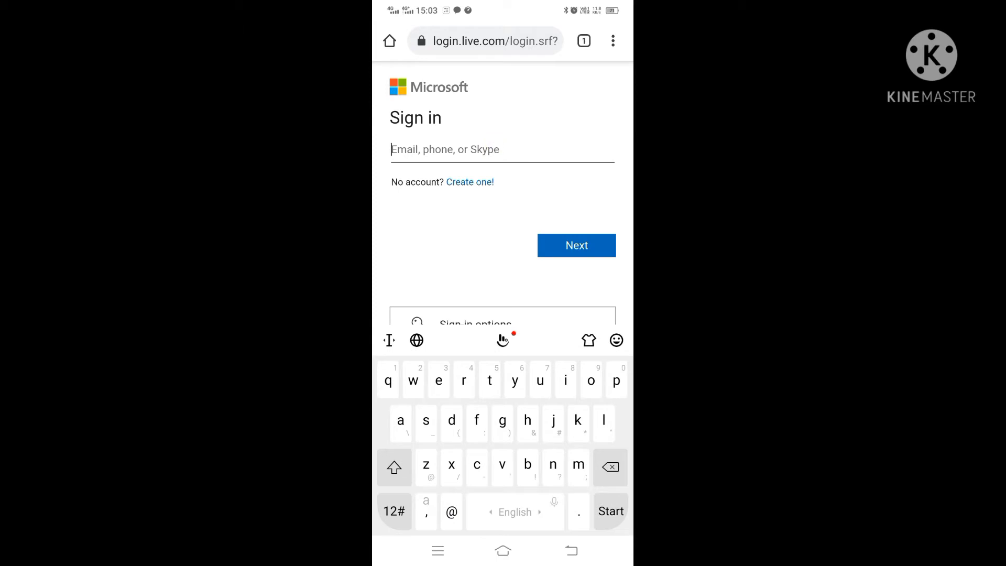
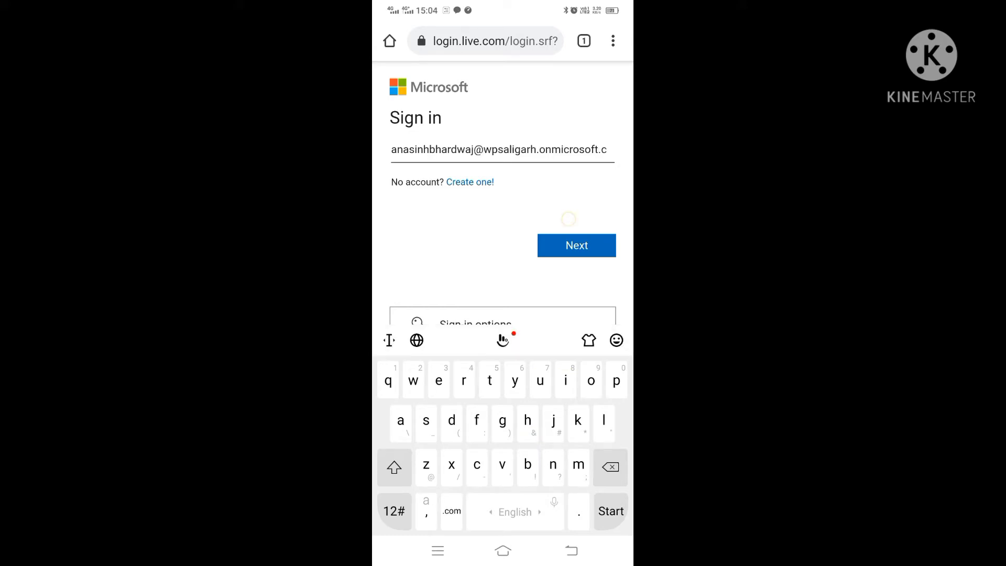
- Sign in with the school work account's e-mail and password, skip saving the password, and stay signed in
{"action": "key", "text": "Return"}
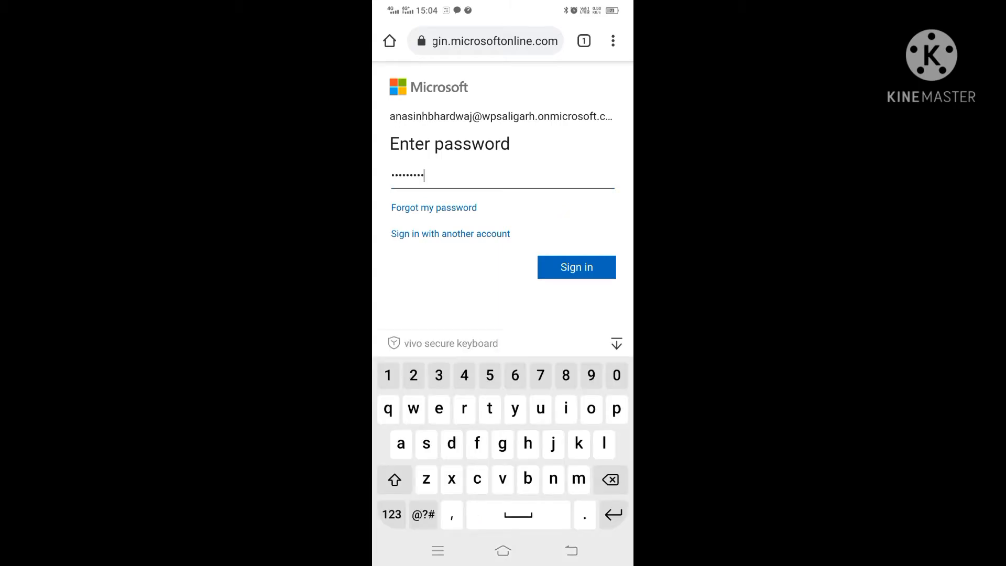
{"action": "left_click", "coordinate": [576, 267]}
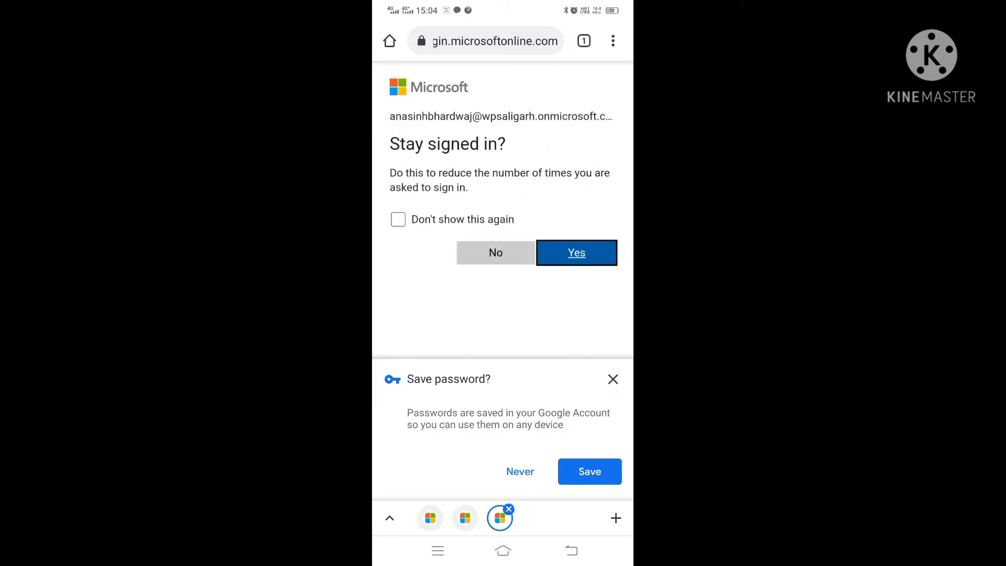
{"action": "left_click", "coordinate": [613, 378]}
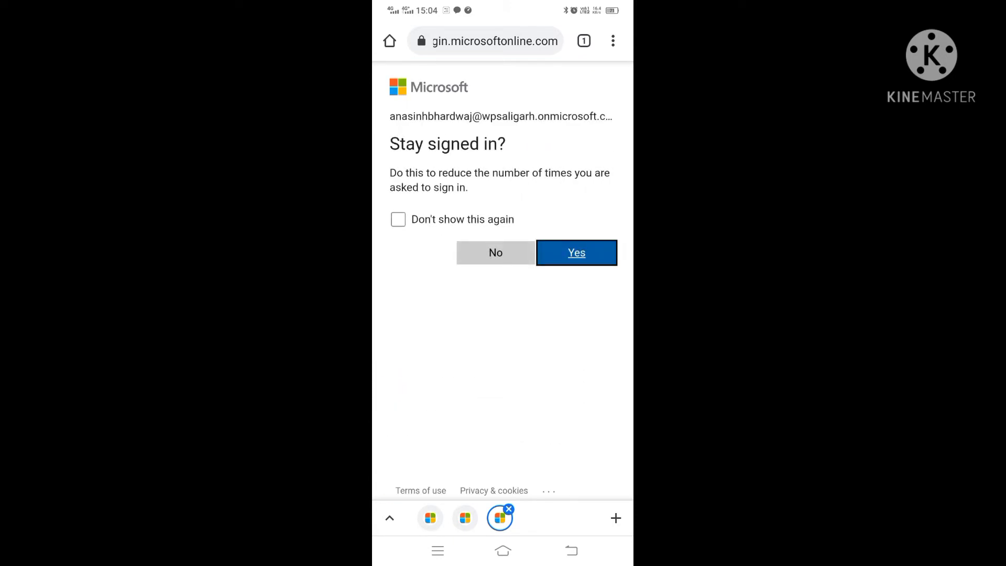
{"action": "left_click", "coordinate": [576, 253]}
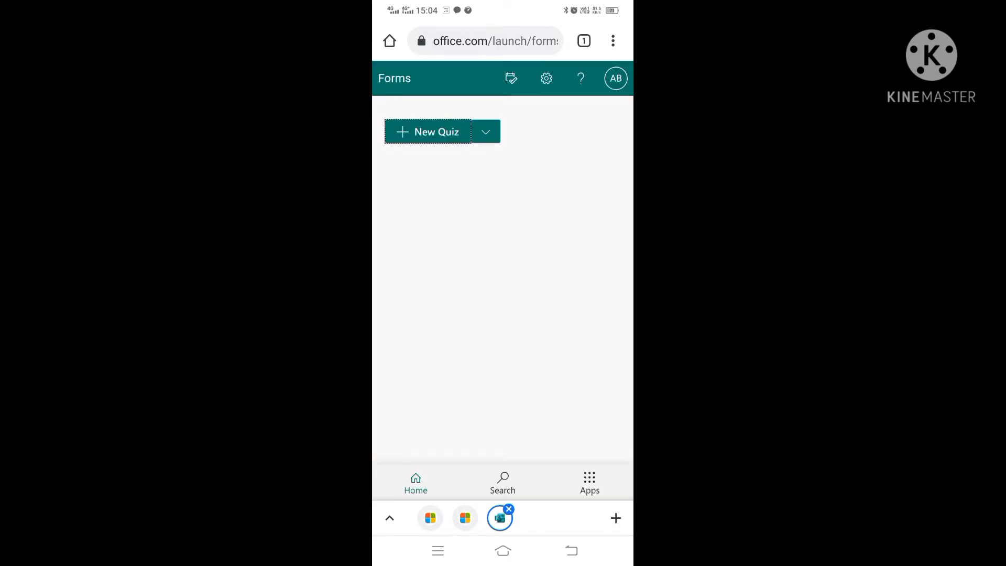
- Switch Chrome to the desktop version of the Forms page
{"action": "scroll", "coordinate": [503, 278], "scroll_direction": "down", "scroll_amount": 5}
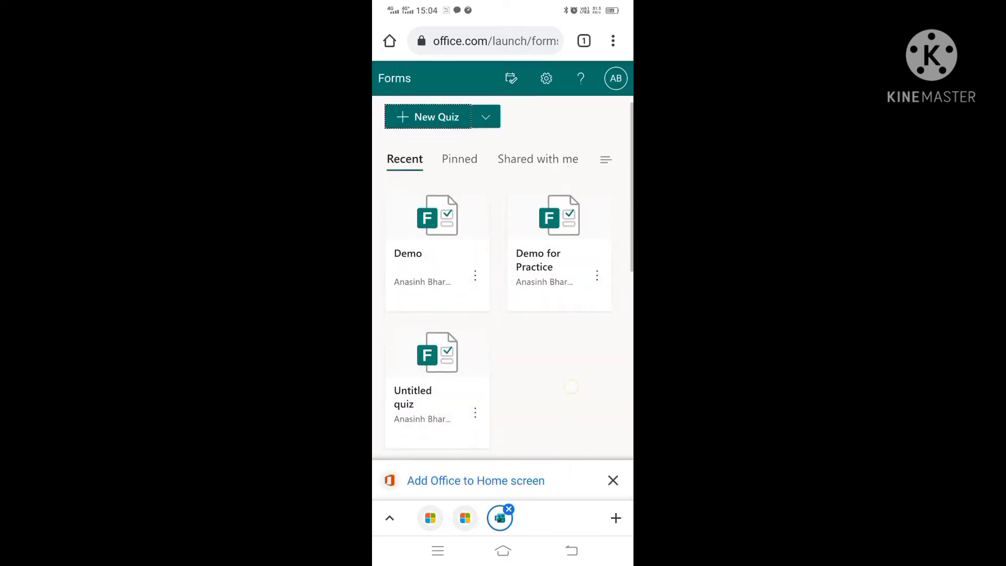
{"action": "scroll", "coordinate": [503, 314], "scroll_direction": "down", "scroll_amount": 4}
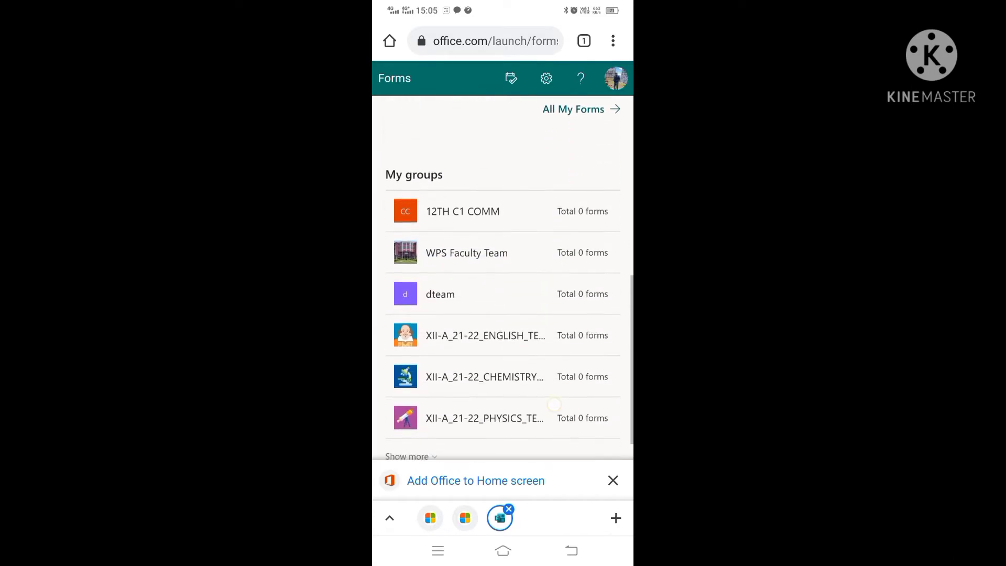
{"action": "scroll", "coordinate": [503, 277], "scroll_direction": "up", "scroll_amount": 10}
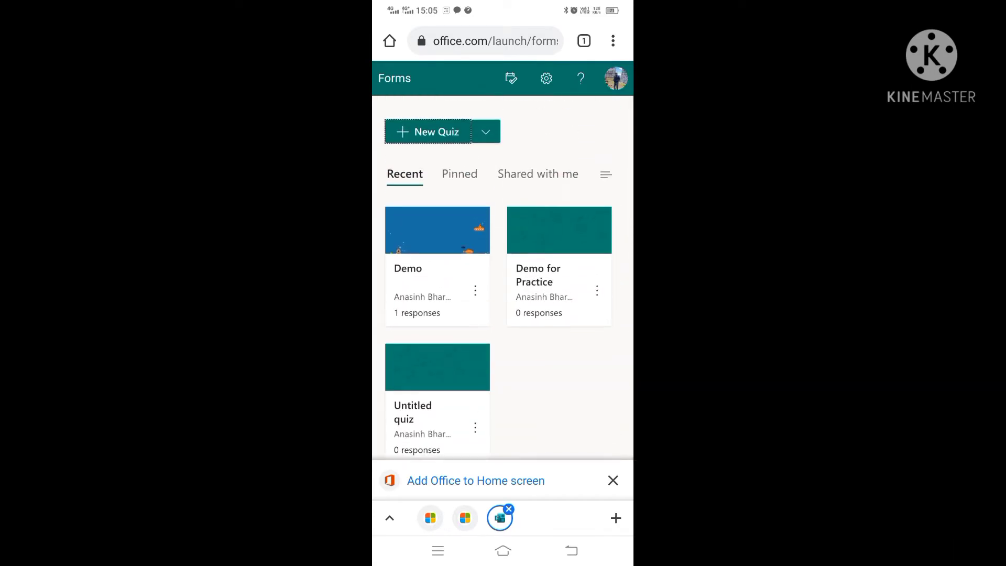
{"action": "left_click", "coordinate": [613, 41]}
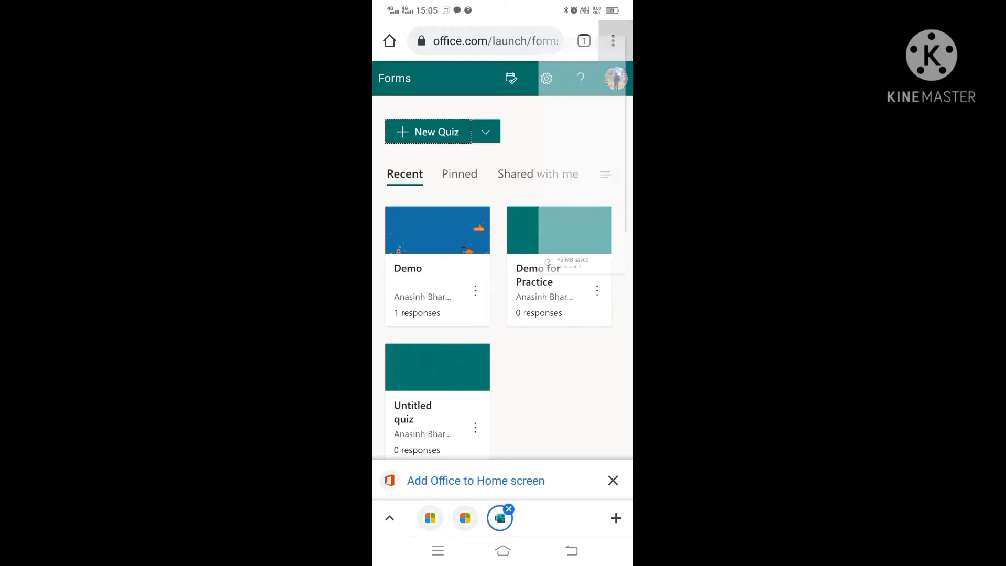
{"action": "left_click", "coordinate": [548, 445]}
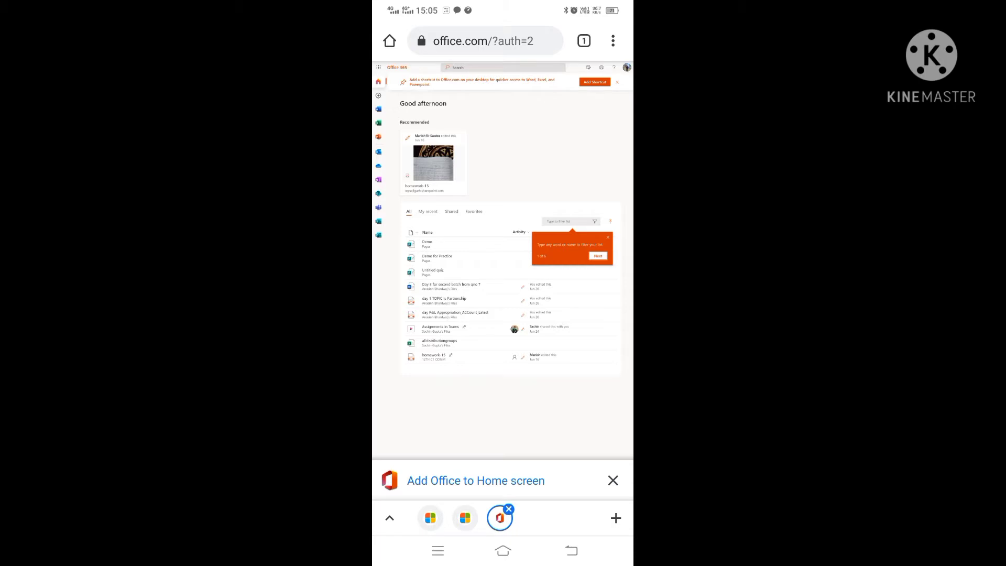
- Turn off Desktop site so the Office page returns to mobile layout
{"action": "left_click", "coordinate": [613, 41]}
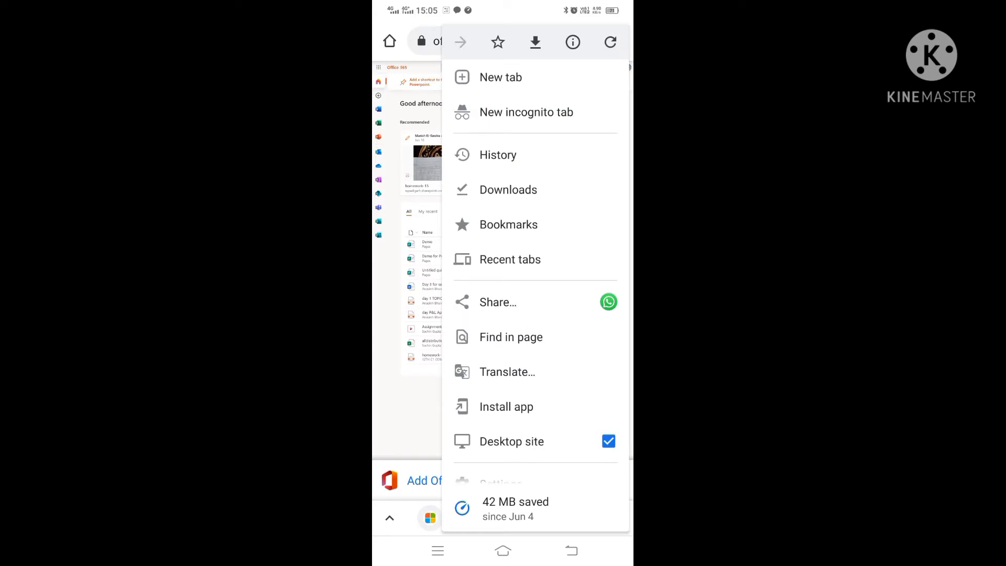
{"action": "left_click", "coordinate": [608, 441]}
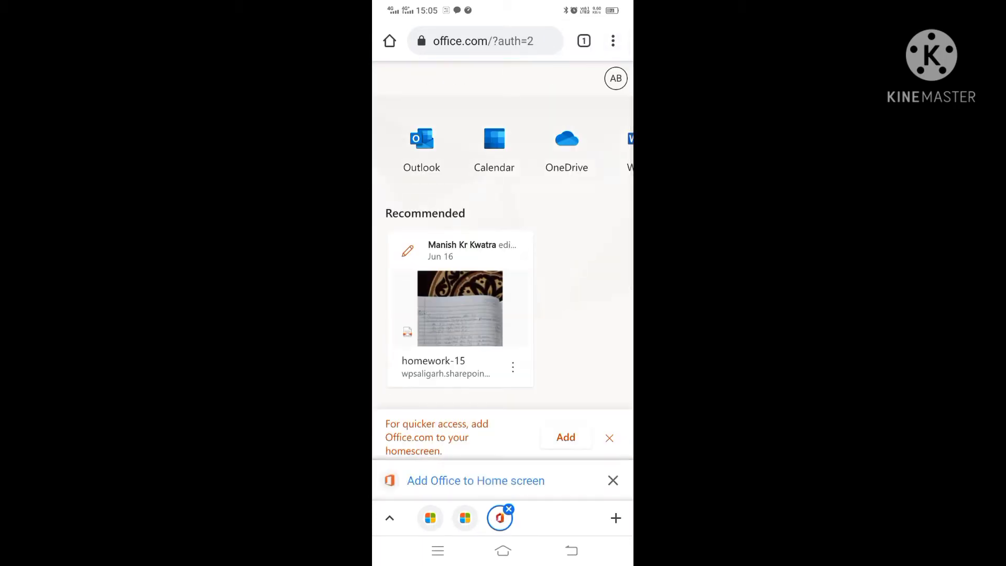
{"action": "scroll", "coordinate": [503, 236], "scroll_direction": "down", "scroll_amount": 5}
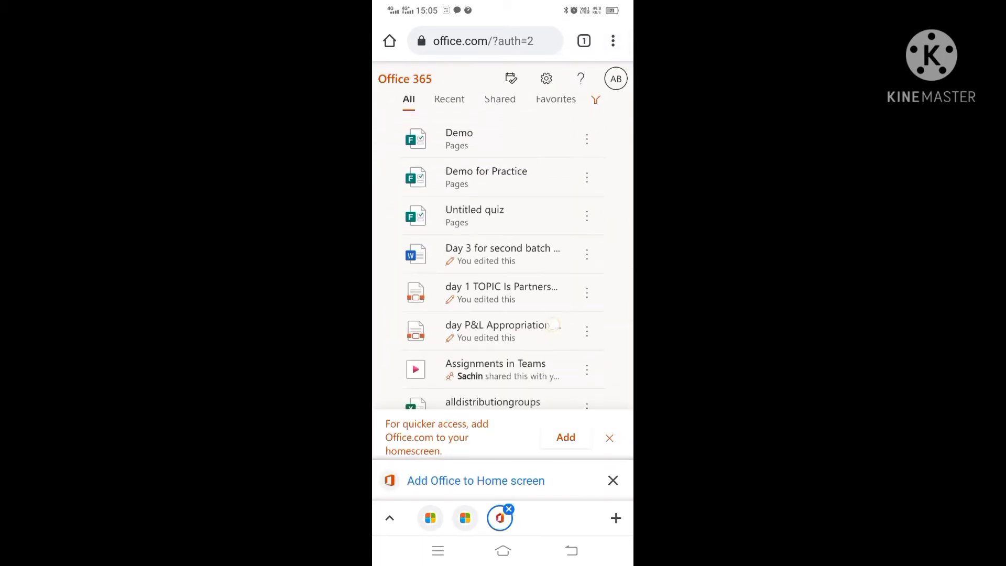
{"action": "scroll", "coordinate": [503, 315], "scroll_direction": "down", "scroll_amount": 1}
{"action": "scroll", "coordinate": [503, 293], "scroll_direction": "up", "scroll_amount": 2}
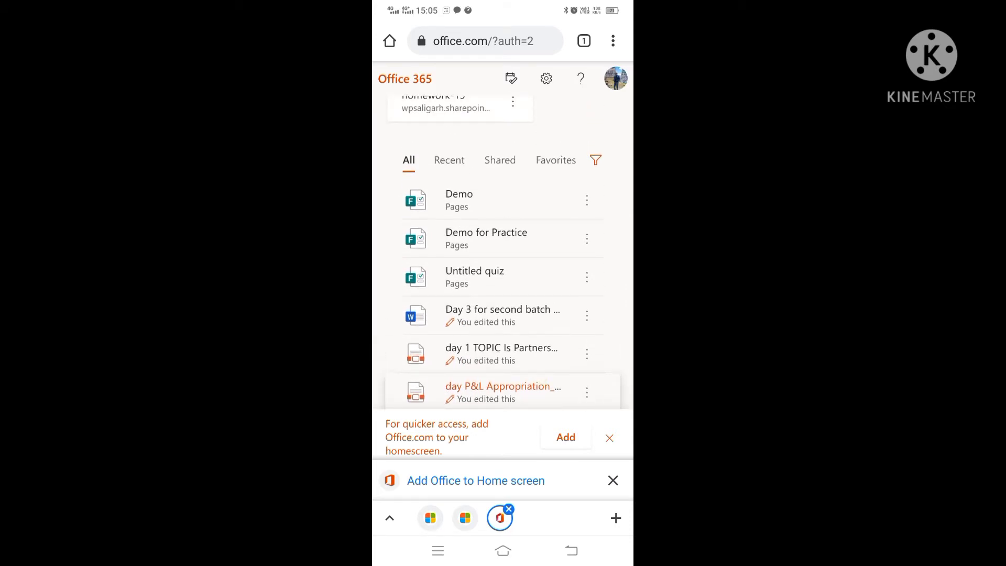
- Open the Demo form from recent files and scroll through it
{"action": "left_click", "coordinate": [459, 199]}
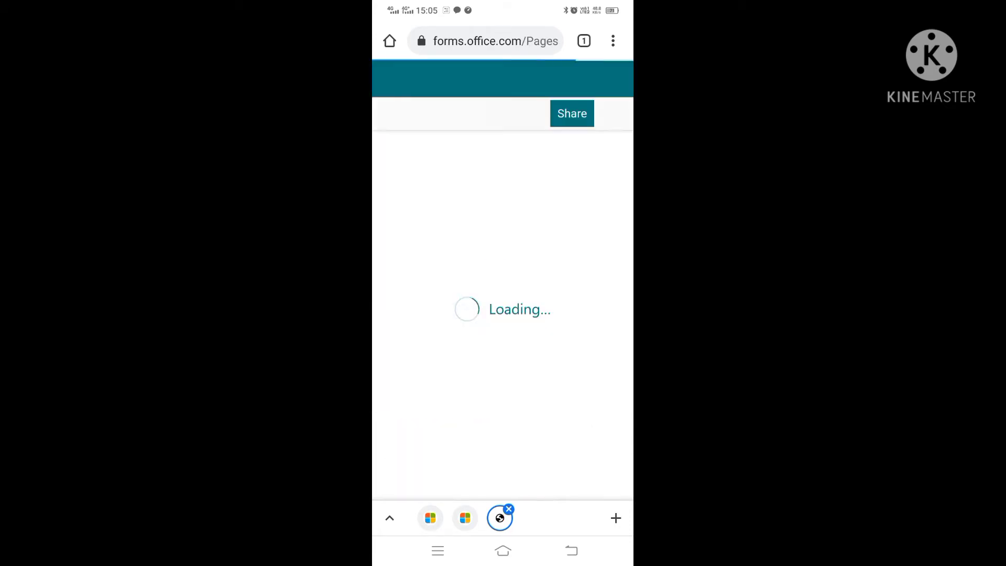
{"action": "scroll", "coordinate": [552, 288], "scroll_direction": "down", "scroll_amount": 5}
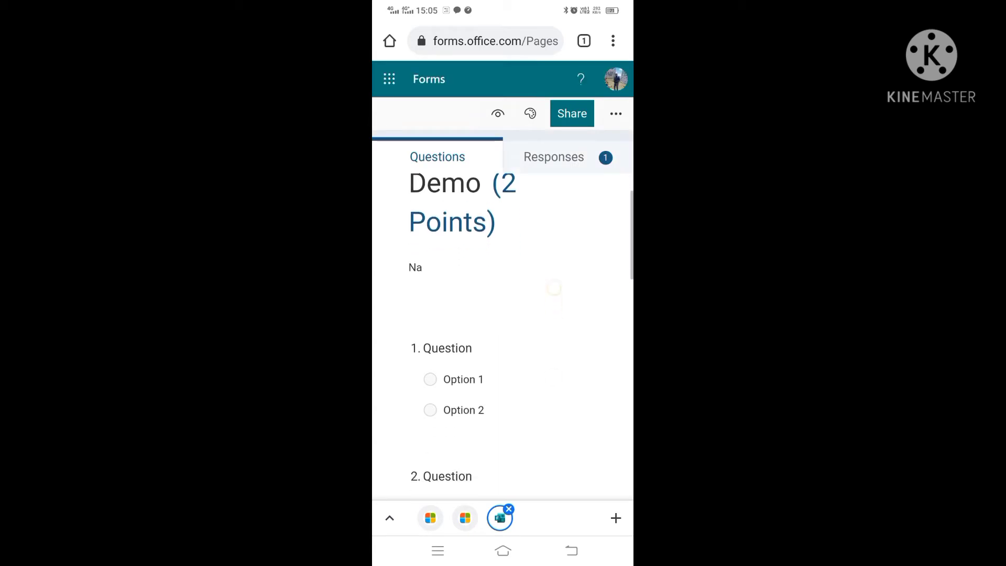
{"action": "scroll", "coordinate": [548, 366], "scroll_direction": "down", "scroll_amount": 3}
{"action": "scroll", "coordinate": [502, 335], "scroll_direction": "down", "scroll_amount": 5}
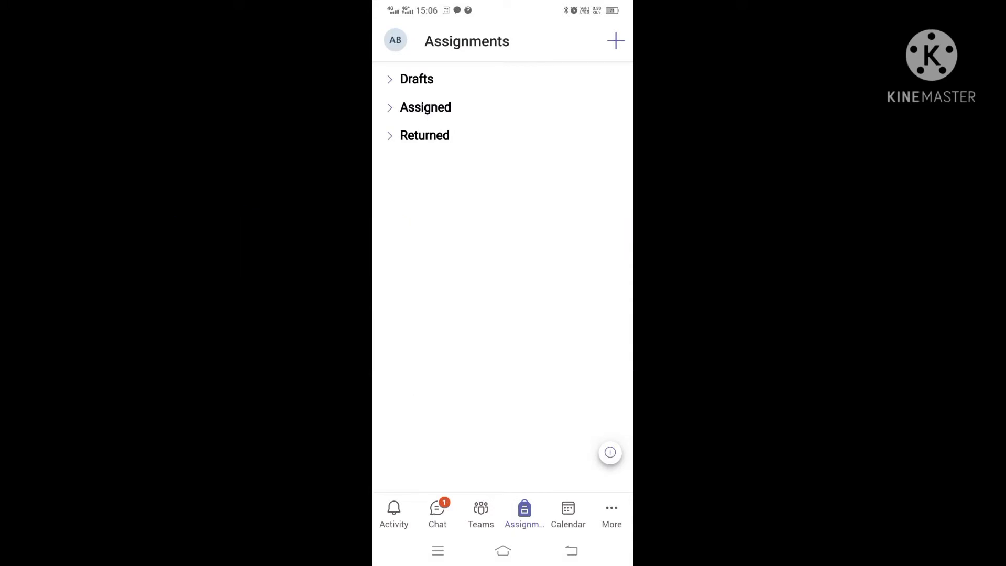
- Create a quiz assignment for class X-C_21-22_Teams and choose New Quiz
{"action": "left_click", "coordinate": [615, 41]}
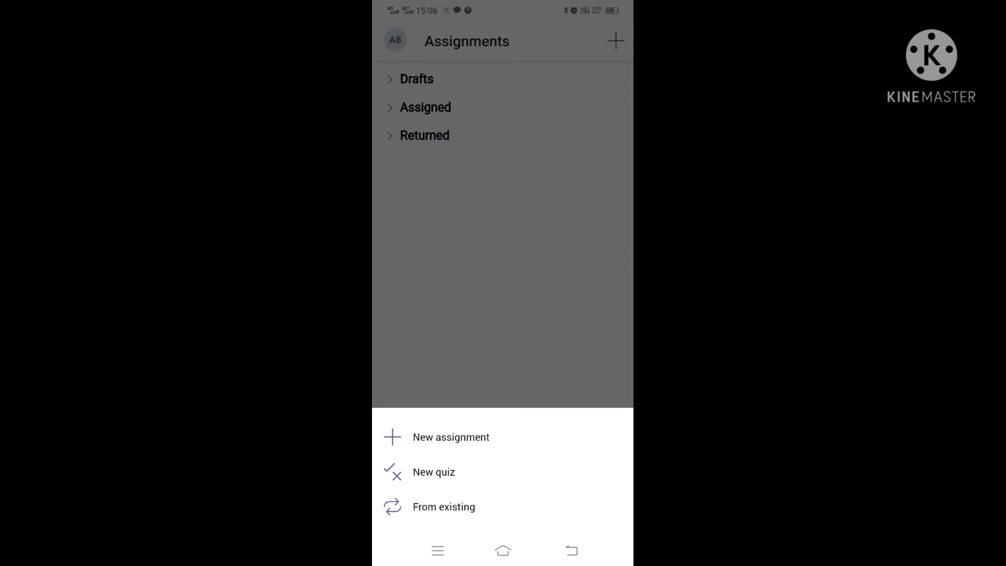
{"action": "left_click", "coordinate": [434, 472]}
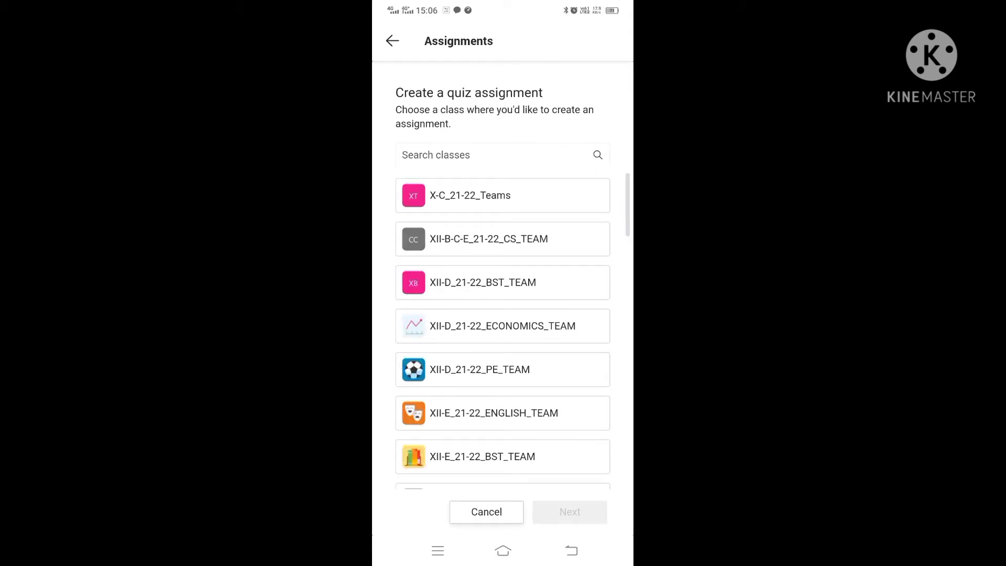
{"action": "left_click", "coordinate": [515, 197]}
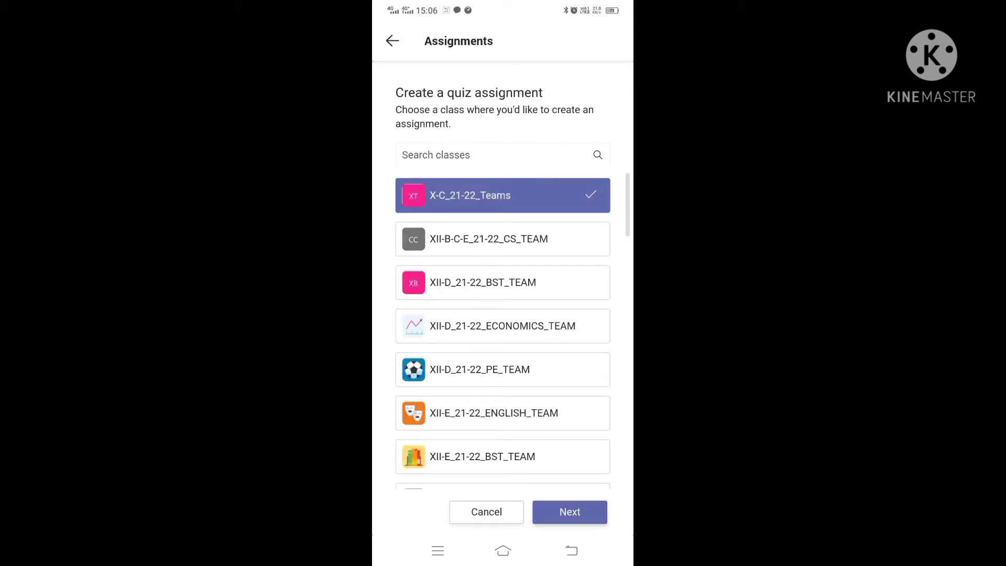
{"action": "left_click", "coordinate": [570, 512]}
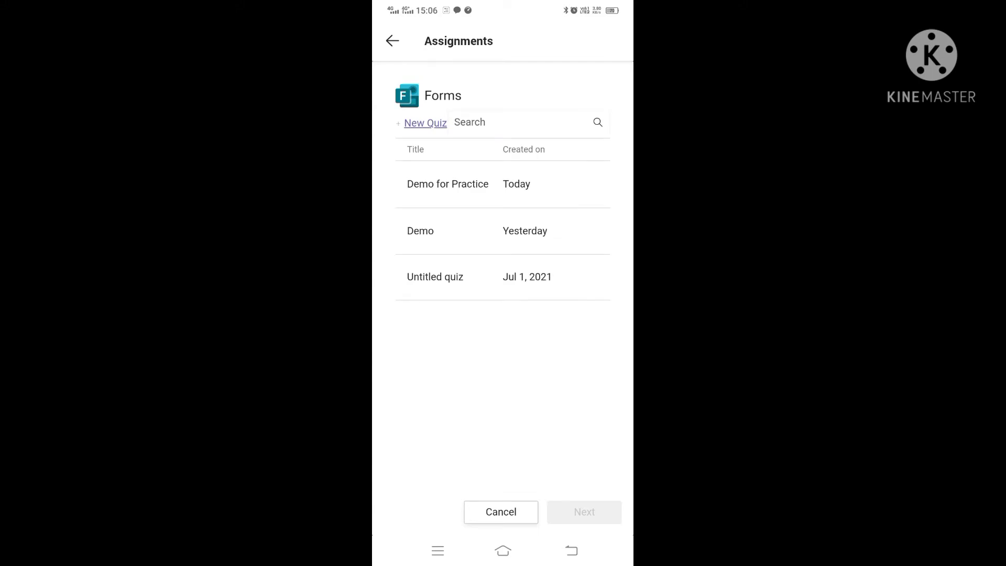
{"action": "left_click", "coordinate": [426, 123]}
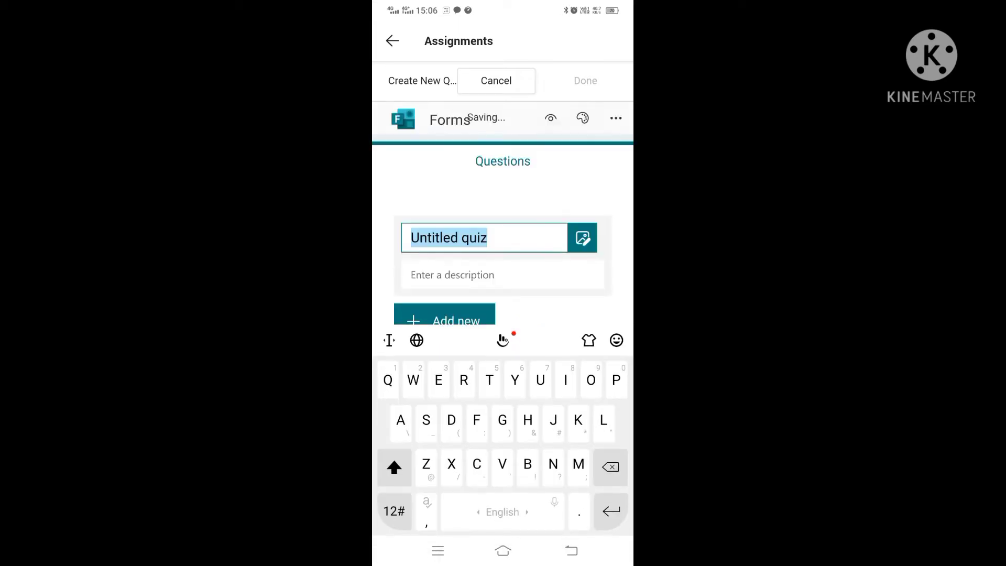
- Title the quiz 'Demo live' with the description 'Working space'
{"action": "type", "text": "D"}
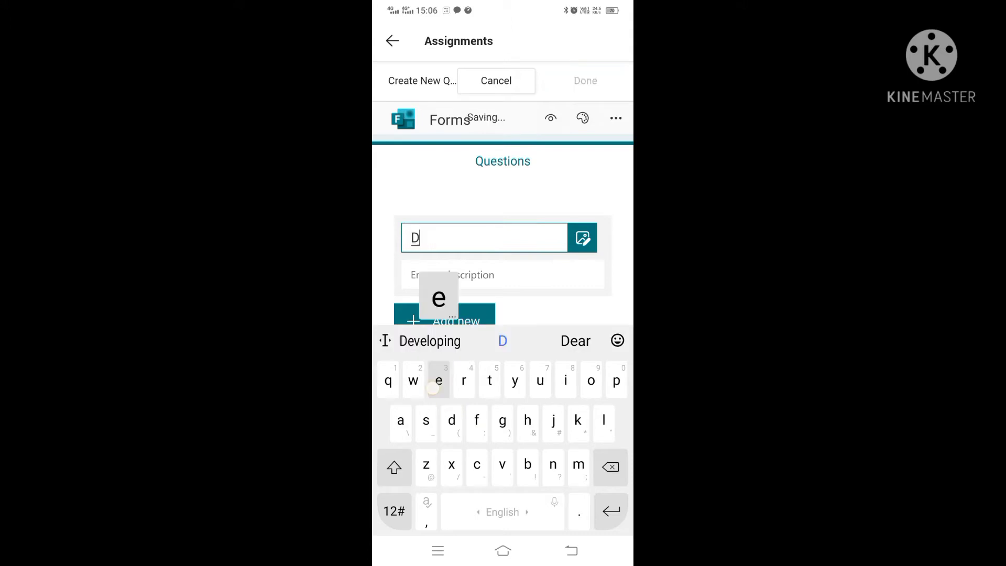
{"action": "type", "text": "emo live"}
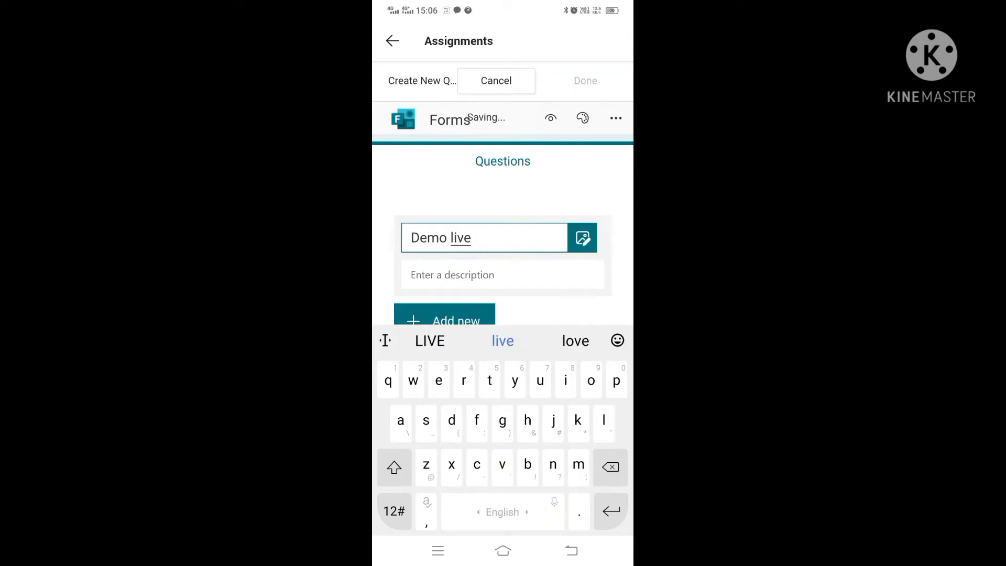
{"action": "left_click", "coordinate": [425, 223]}
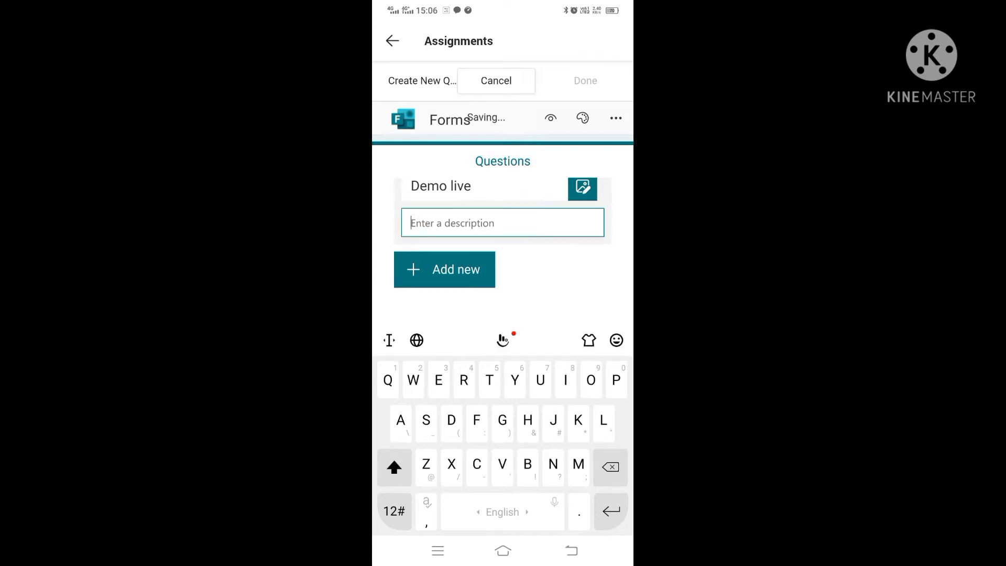
{"action": "type", "text": "orkimg"}
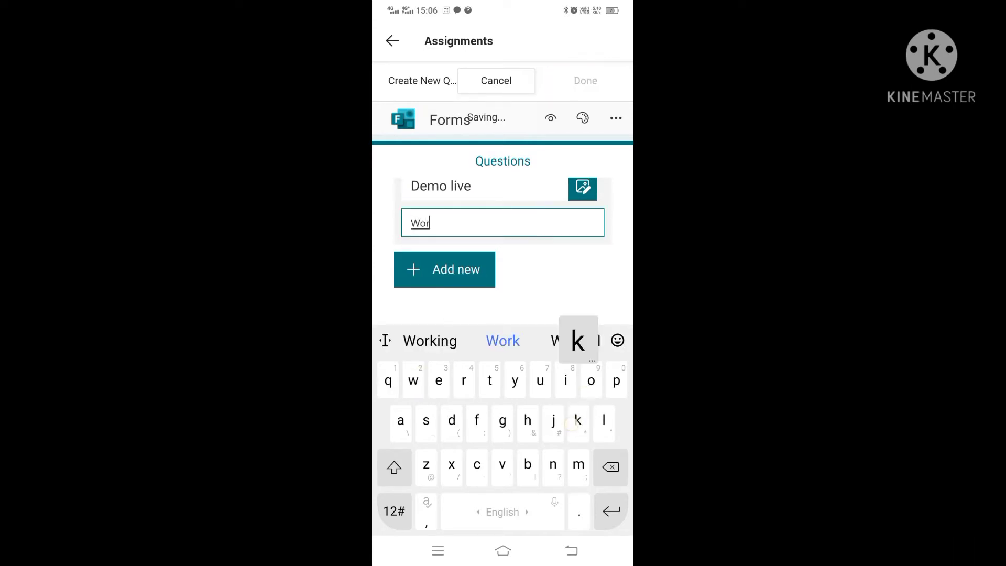
{"action": "key", "text": "BackSpace"}
{"action": "key", "text": "BackSpace"}
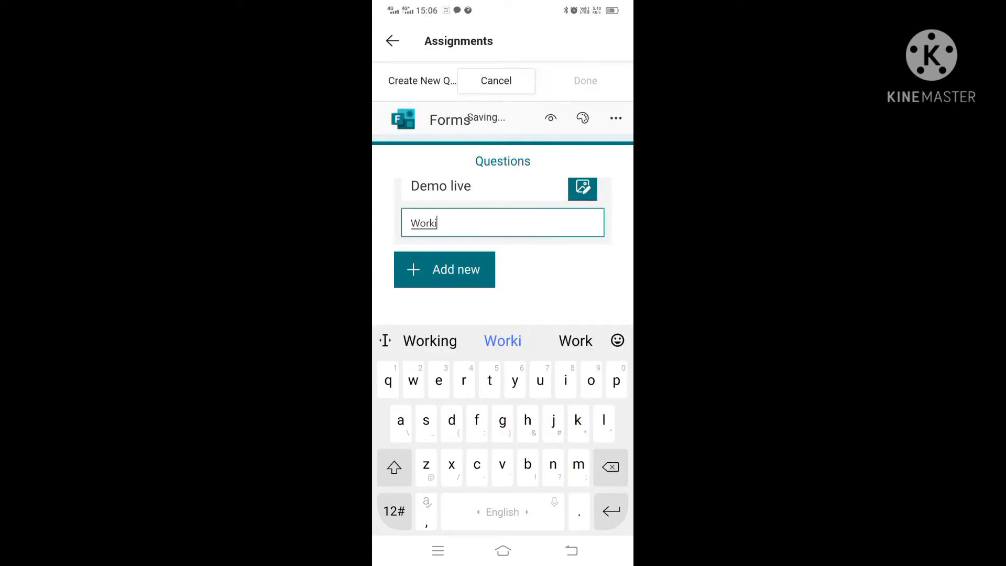
{"action": "type", "text": "ng s"}
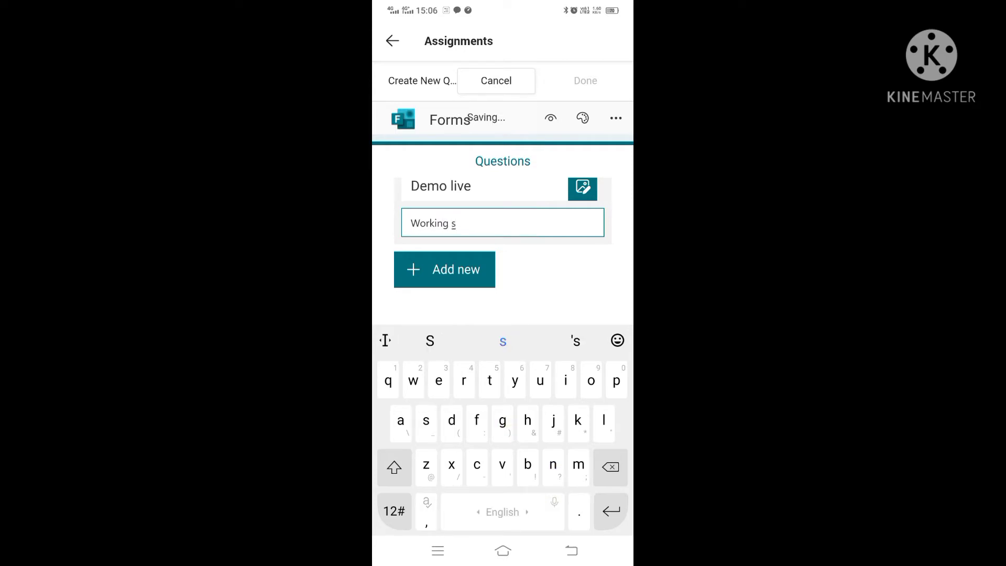
{"action": "type", "text": "pace"}
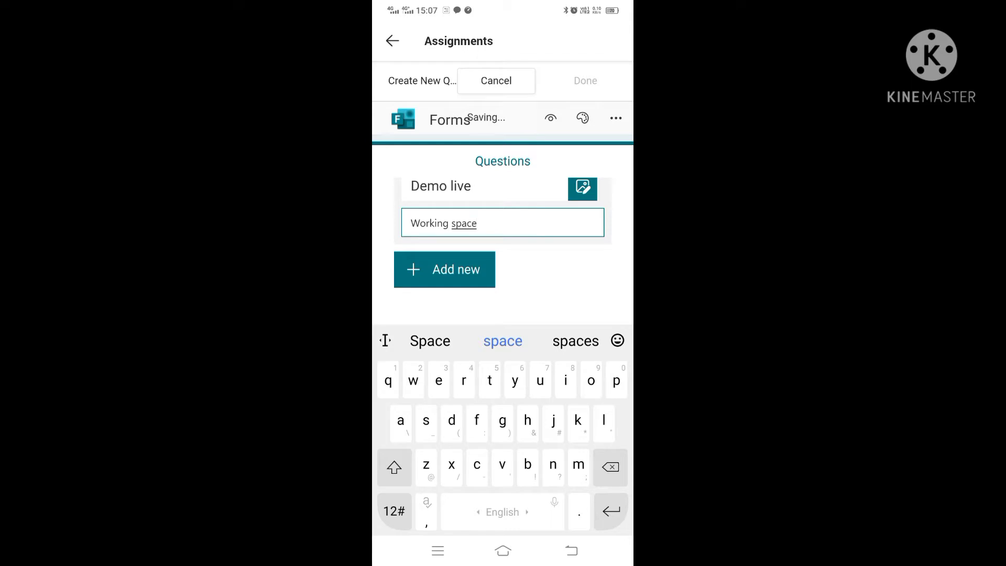
{"action": "left_click", "coordinate": [571, 550]}
- Add a choice question named 'Question 1'
{"action": "left_click", "coordinate": [433, 271]}
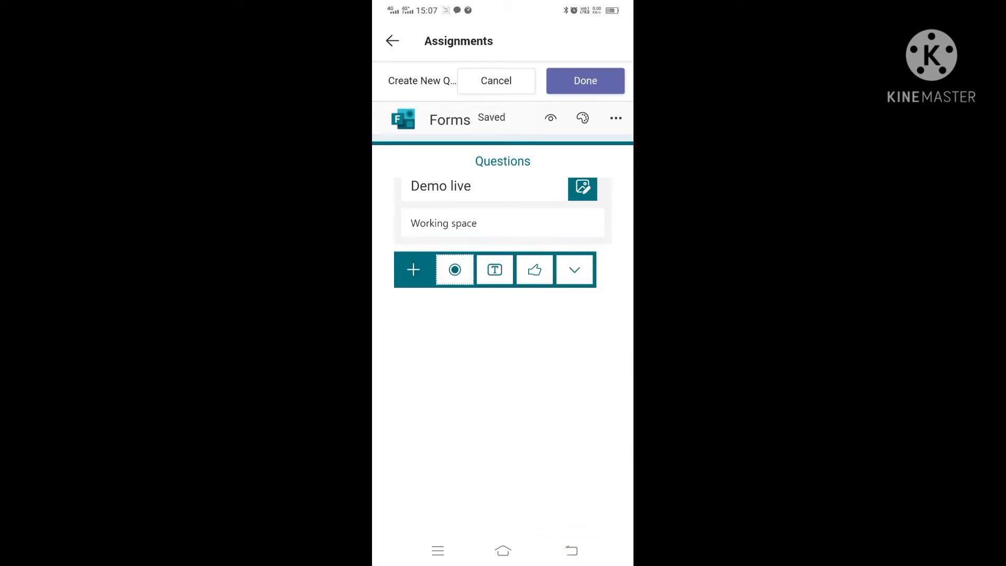
{"action": "left_click", "coordinate": [455, 269]}
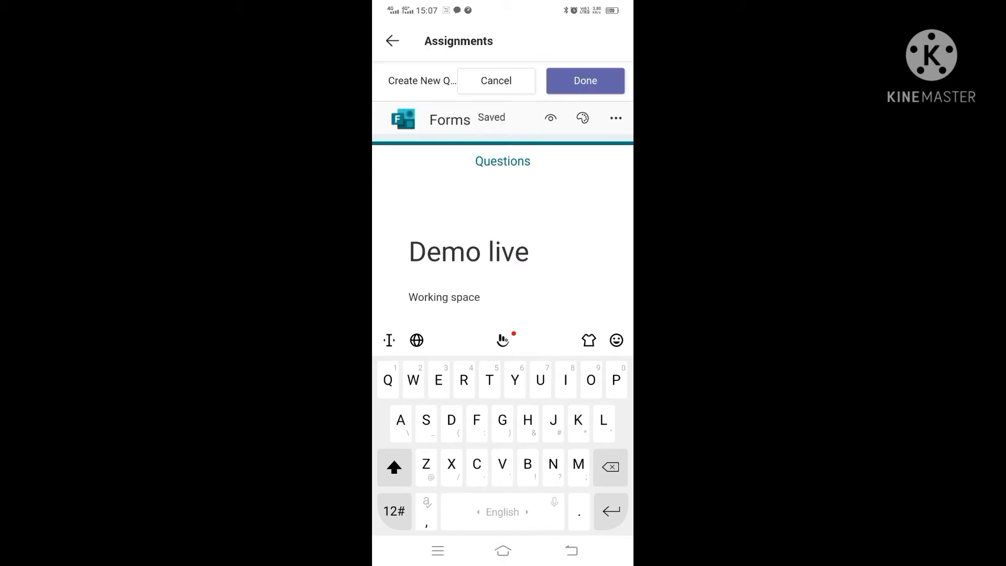
{"action": "scroll", "coordinate": [545, 200], "scroll_direction": "down", "scroll_amount": 3}
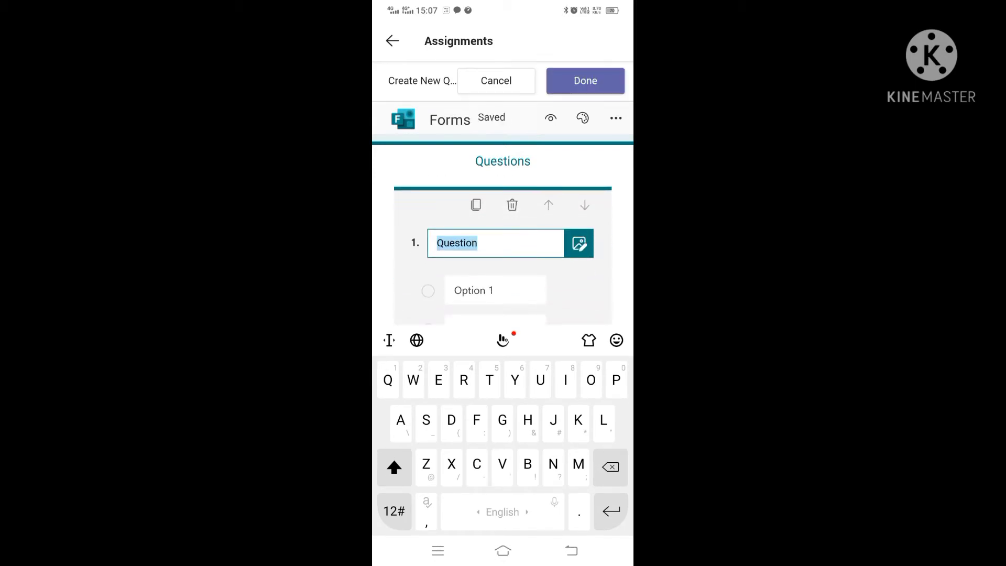
{"action": "left_click", "coordinate": [492, 242]}
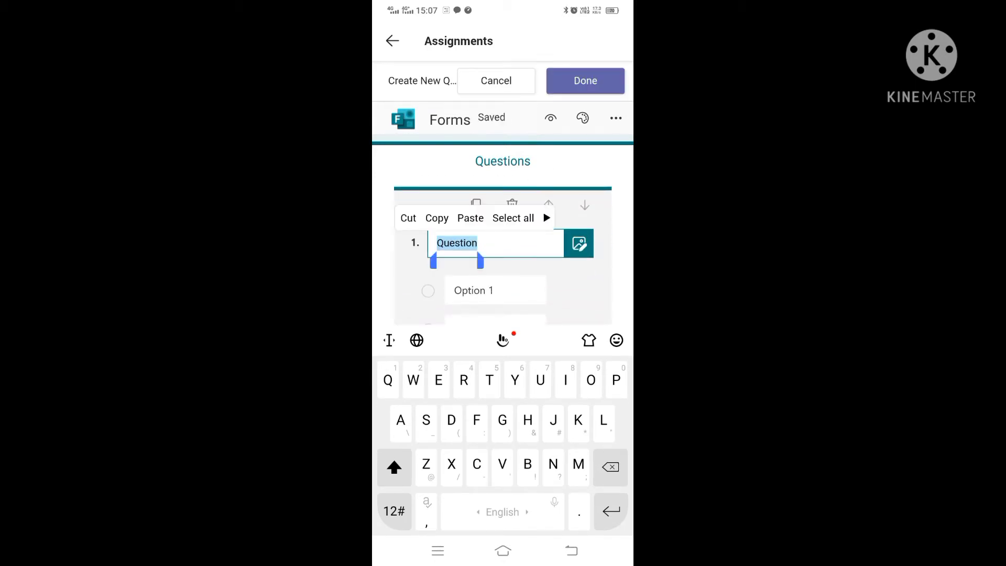
{"action": "left_click", "coordinate": [503, 243]}
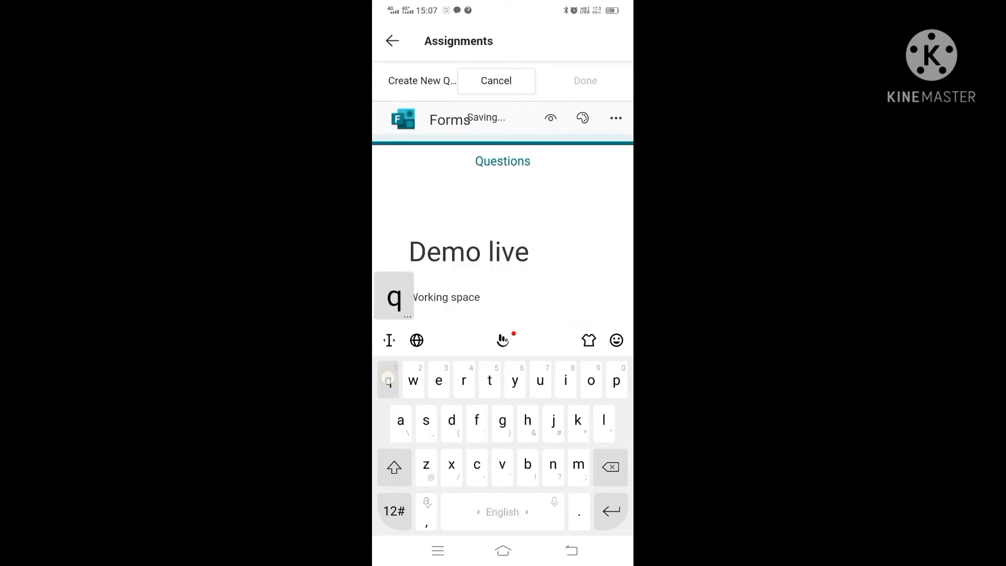
{"action": "type", "text": "1"}
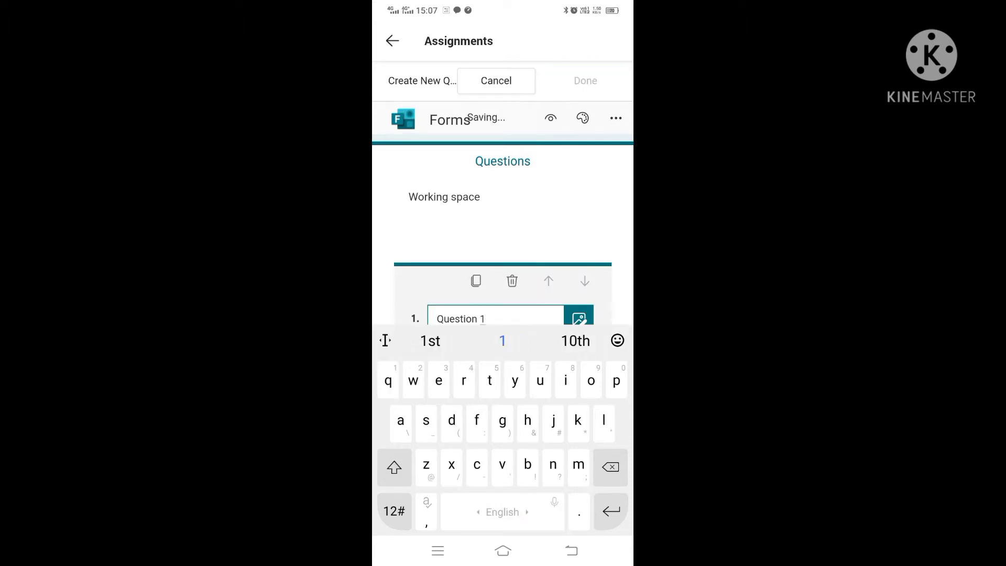
{"action": "left_click", "coordinate": [571, 551]}
- Give Question 1 a value of 1 point and finish the quiz
{"action": "left_click", "coordinate": [484, 486]}
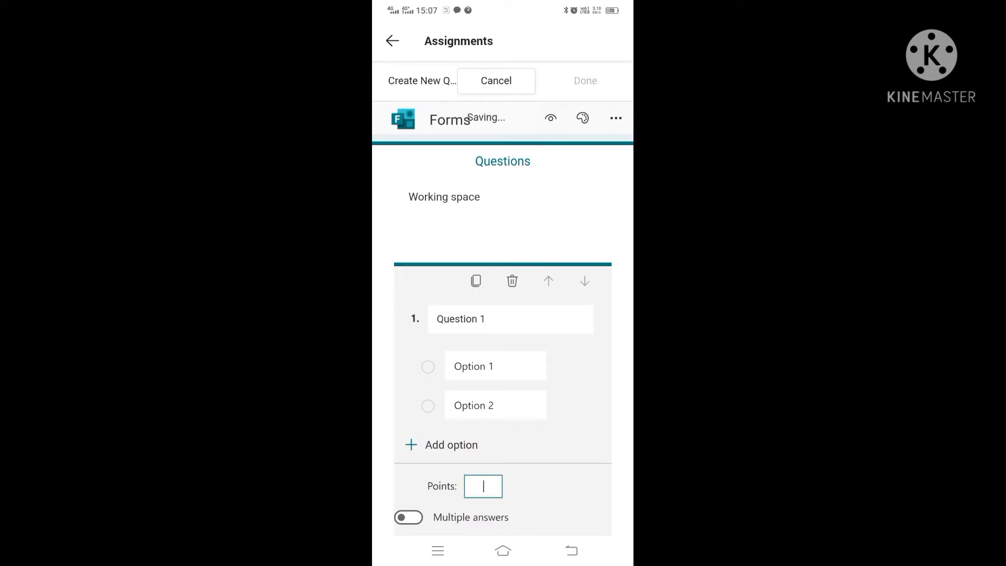
{"action": "type", "text": "1"}
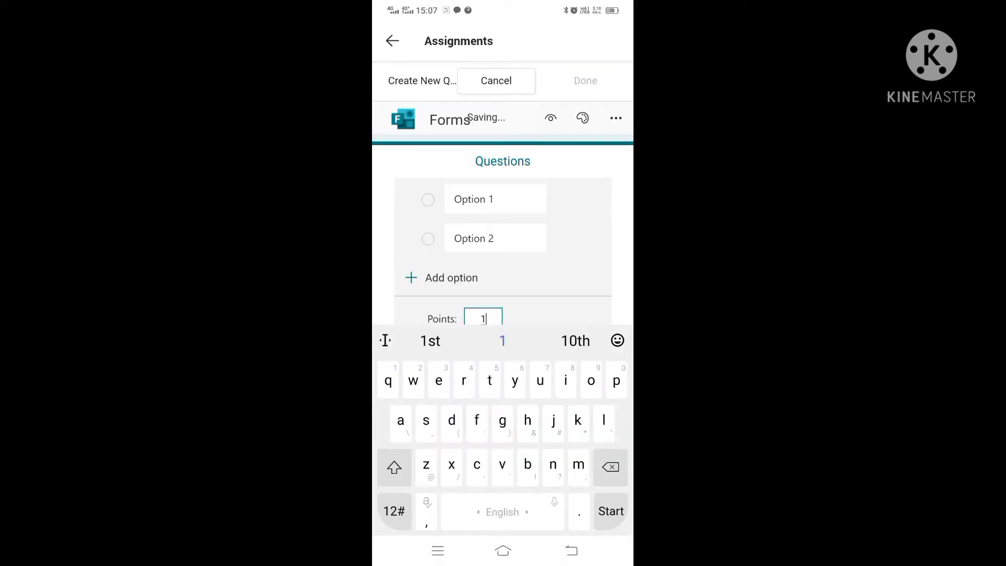
{"action": "left_click", "coordinate": [571, 551]}
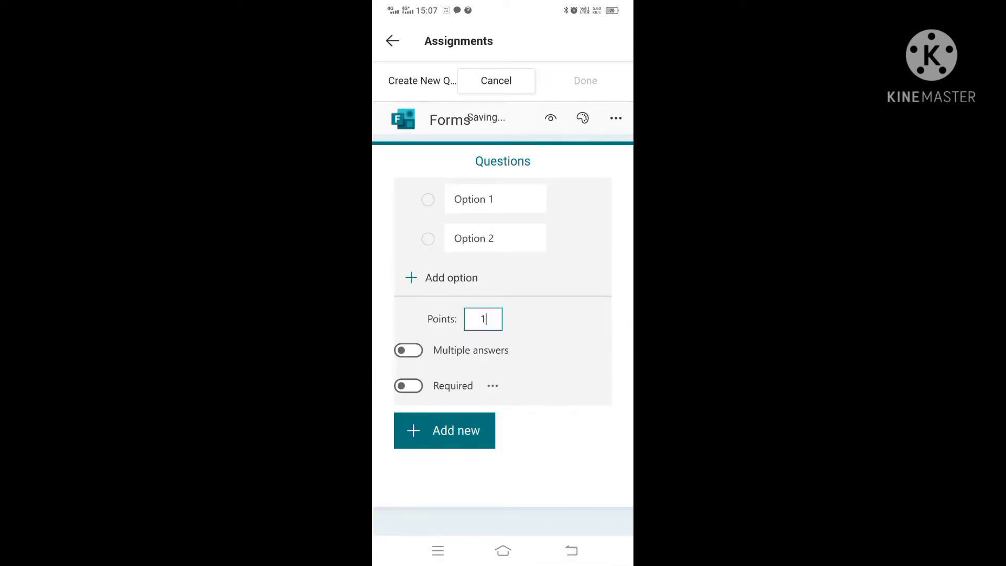
{"action": "scroll", "coordinate": [576, 446], "scroll_direction": "up", "scroll_amount": 3}
{"action": "scroll", "coordinate": [570, 369], "scroll_direction": "down", "scroll_amount": 1}
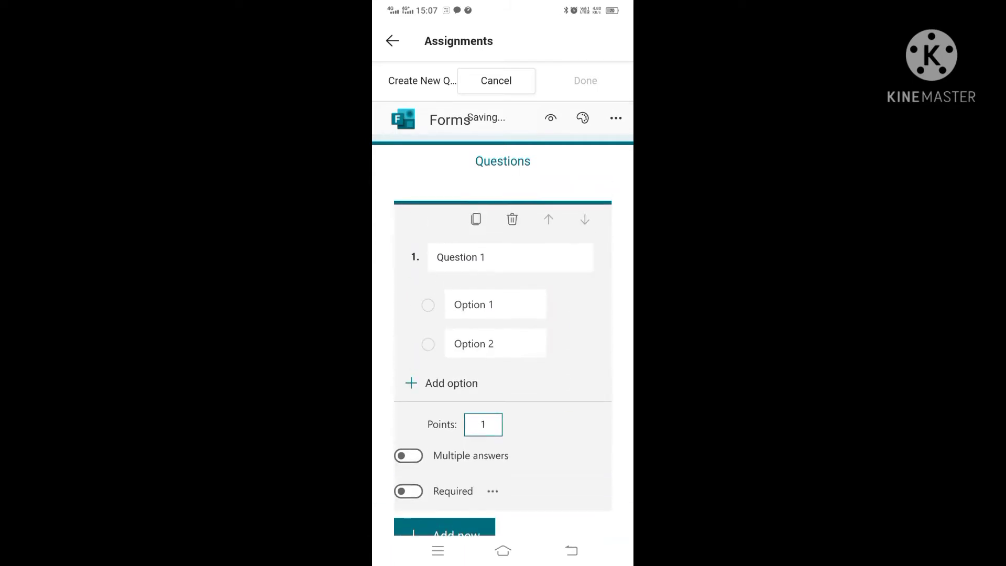
{"action": "scroll", "coordinate": [561, 292], "scroll_direction": "down", "scroll_amount": 3}
{"action": "scroll", "coordinate": [566, 336], "scroll_direction": "up", "scroll_amount": 7}
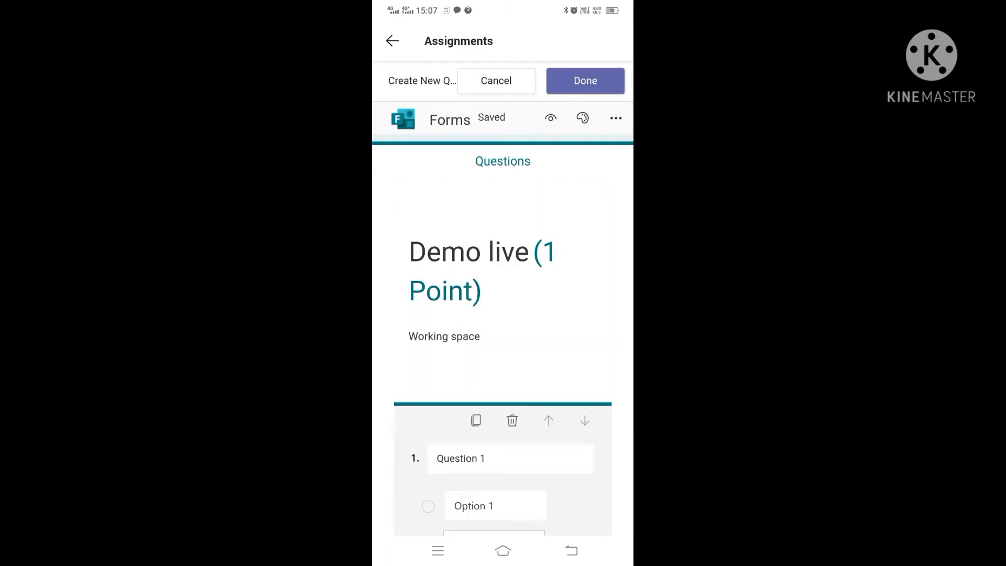
{"action": "left_click", "coordinate": [585, 80]}
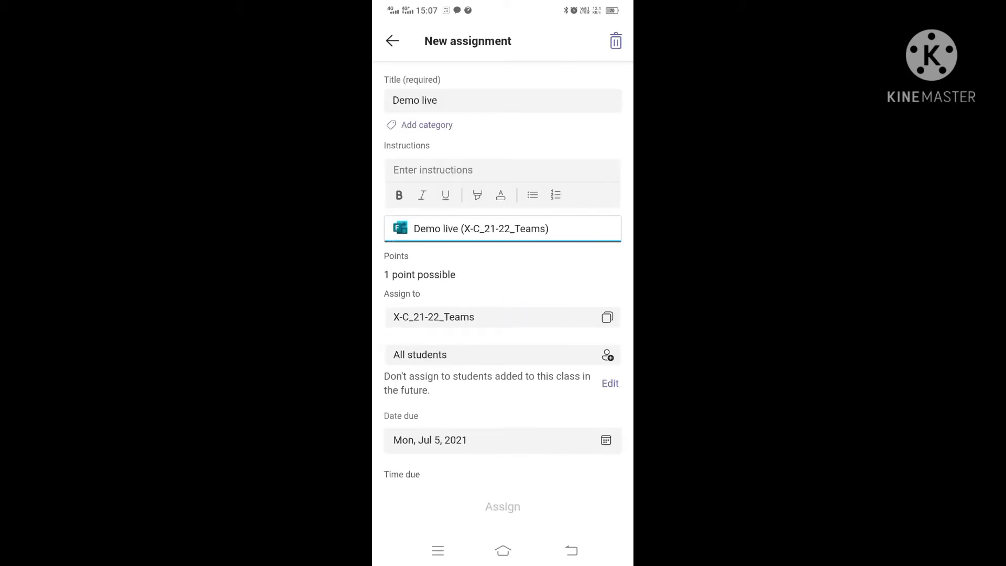
- Switch from Teams to Chrome through the recent-apps screen
{"action": "left_click", "coordinate": [438, 550]}
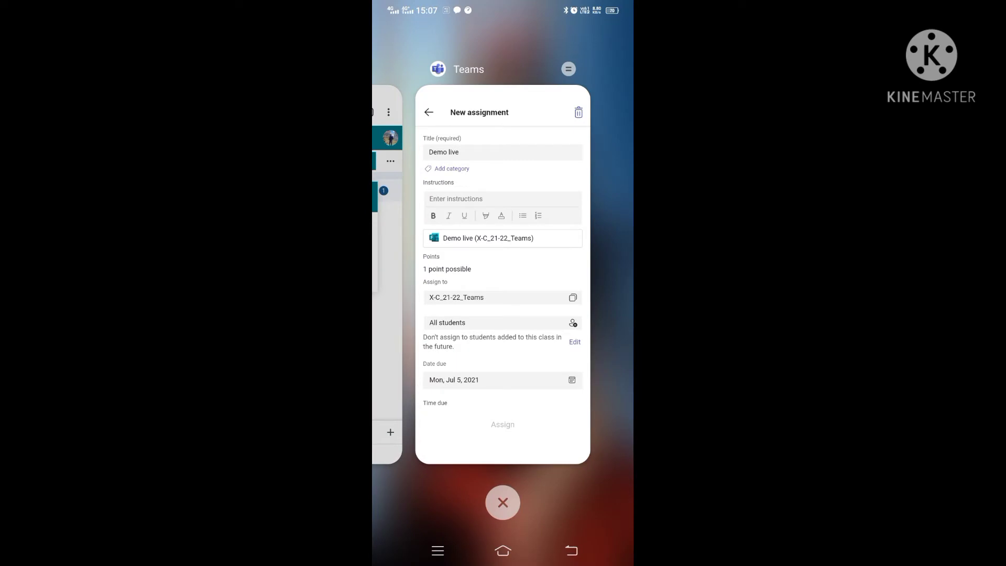
{"action": "left_click_drag", "start_coordinate": [446, 346], "coordinate": [591, 355]}
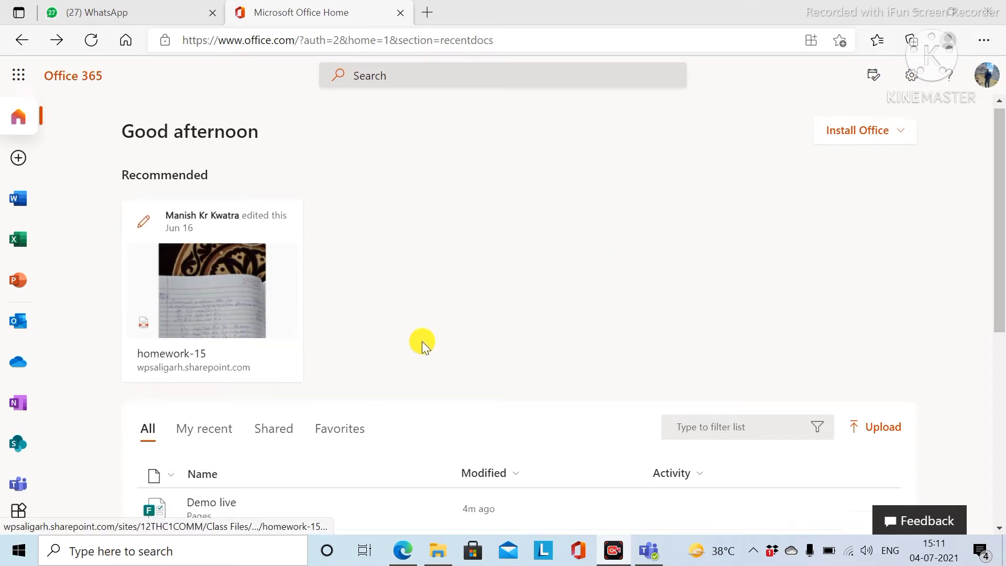
- Open the Demo live quiz in Forms and review its 1-point Question 1
{"action": "scroll", "coordinate": [423, 341], "scroll_direction": "down", "scroll_amount": 2}
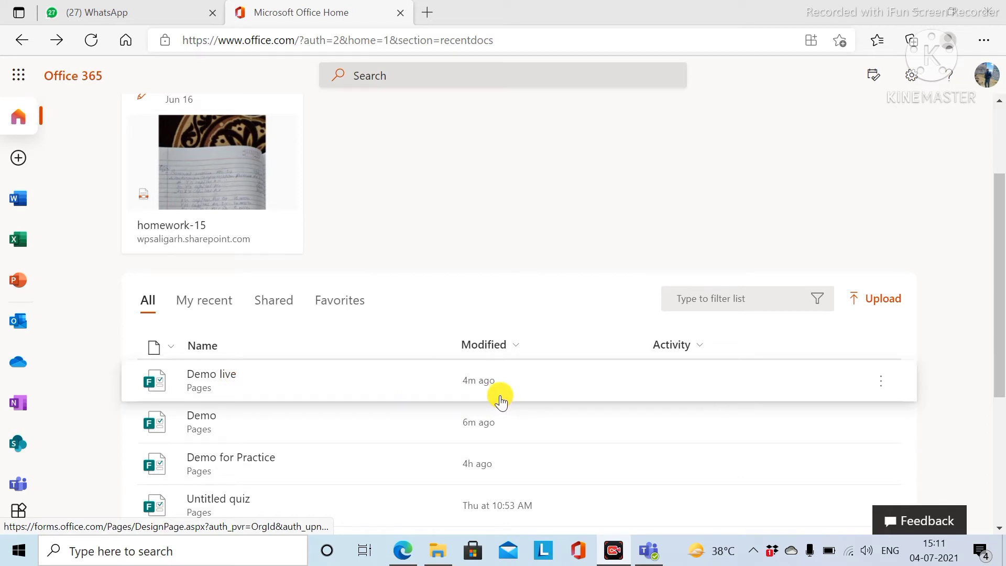
{"action": "left_click", "coordinate": [224, 383]}
{"action": "scroll", "coordinate": [384, 295], "scroll_direction": "down", "scroll_amount": 2}
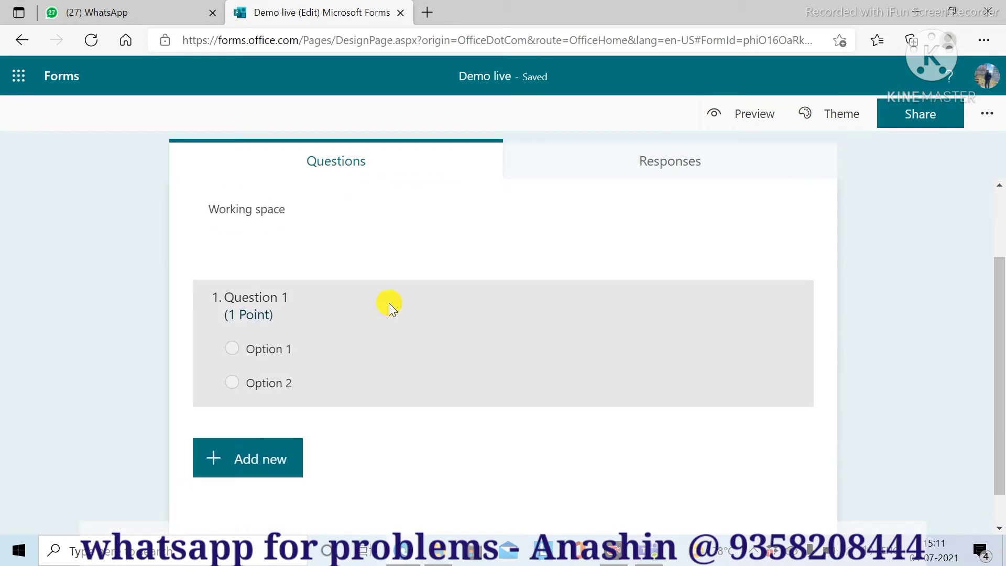
{"action": "scroll", "coordinate": [390, 309], "scroll_direction": "down", "scroll_amount": 1}
{"action": "scroll", "coordinate": [391, 313], "scroll_direction": "up", "scroll_amount": 3}
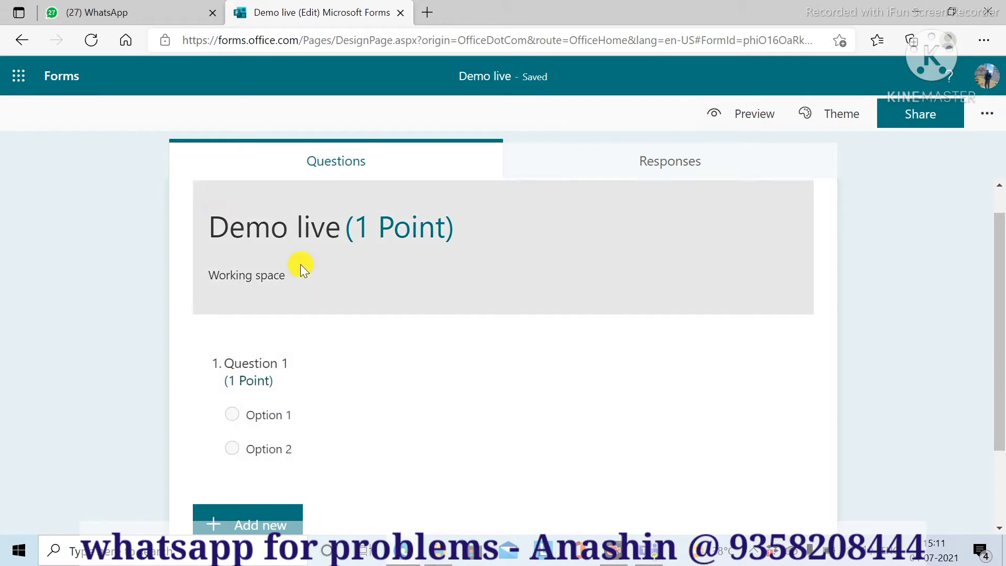
- Go to the Microsoft Forms home page via the app launcher
{"action": "left_click", "coordinate": [988, 117]}
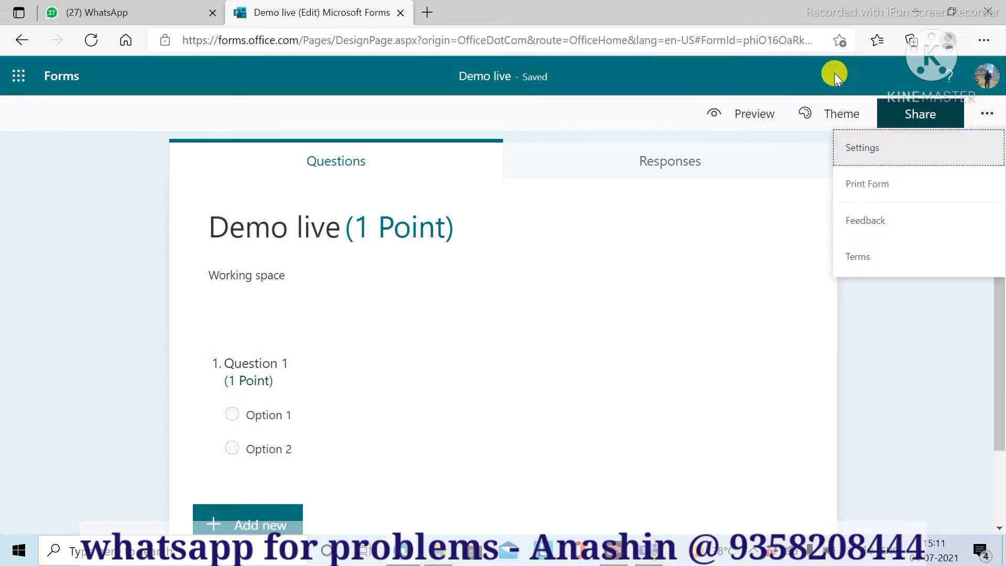
{"action": "left_click", "coordinate": [15, 77]}
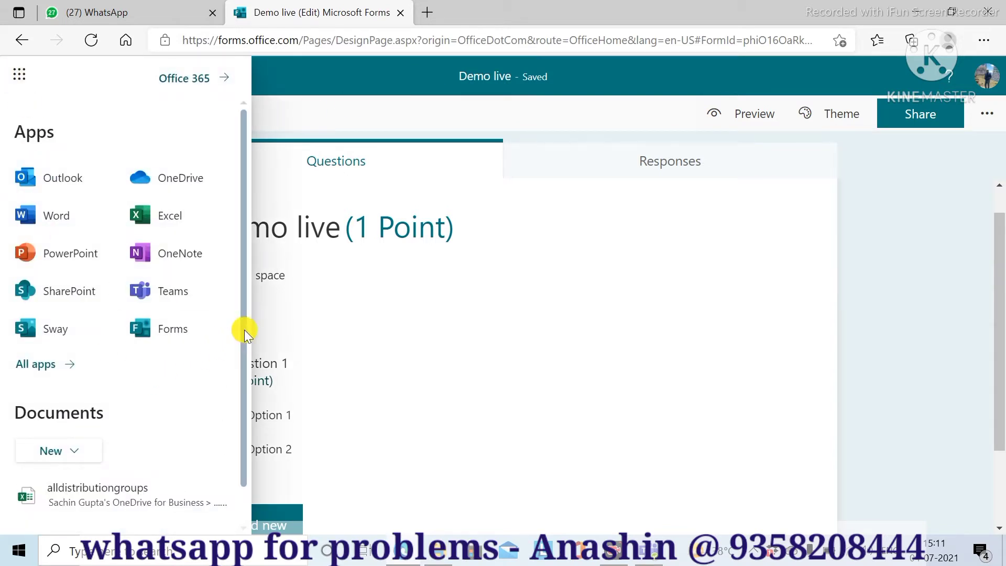
{"action": "scroll", "coordinate": [243, 331], "scroll_direction": "down", "scroll_amount": 1}
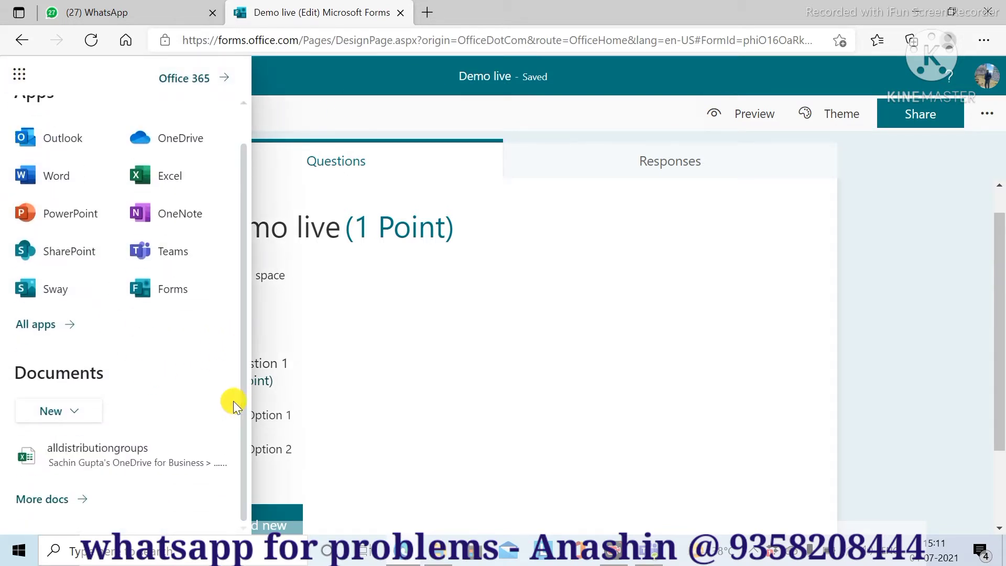
{"action": "left_click", "coordinate": [149, 296]}
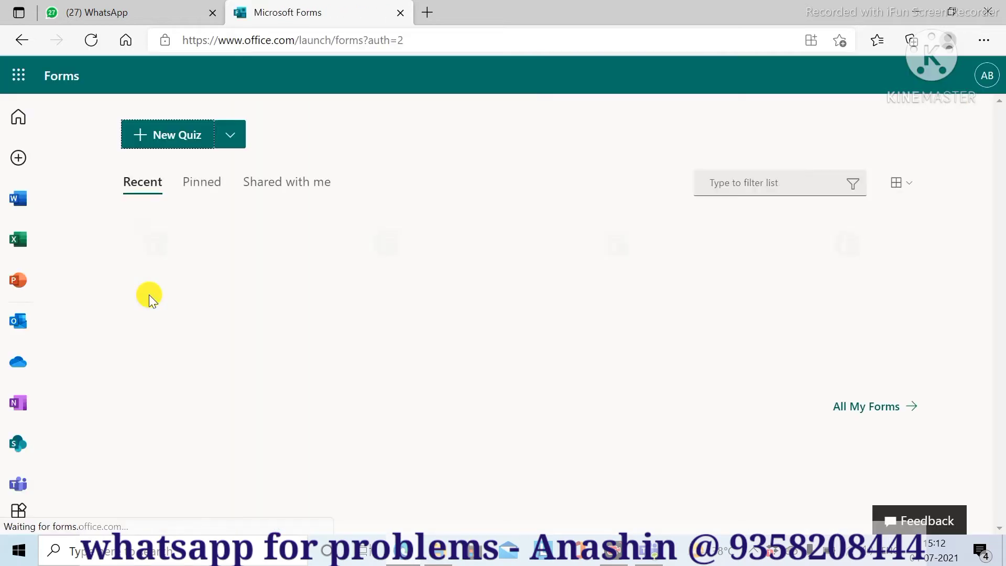
- Return to the Microsoft Forms home page through the app launcher
{"action": "scroll", "coordinate": [545, 437], "scroll_direction": "down", "scroll_amount": 3}
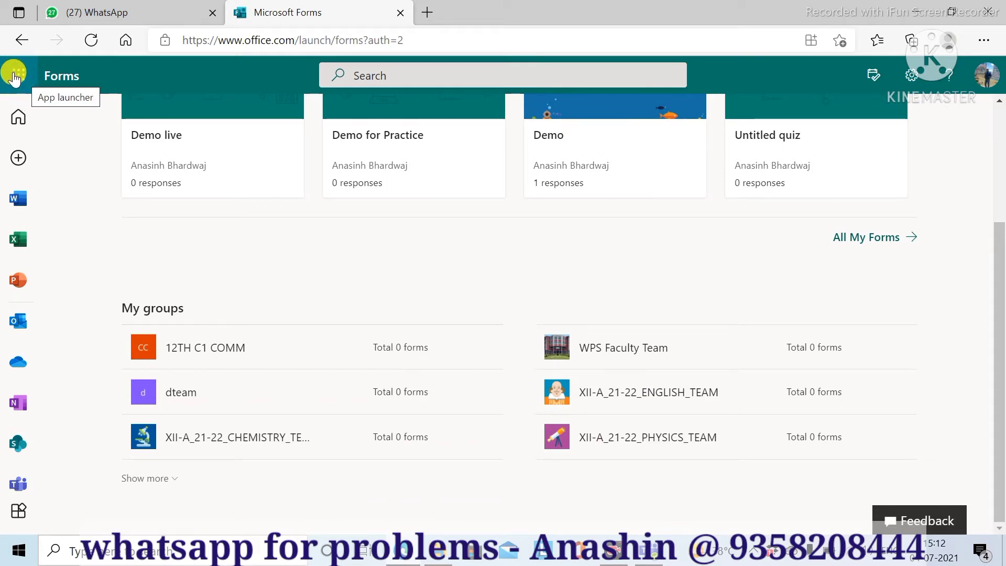
{"action": "left_click", "coordinate": [16, 79]}
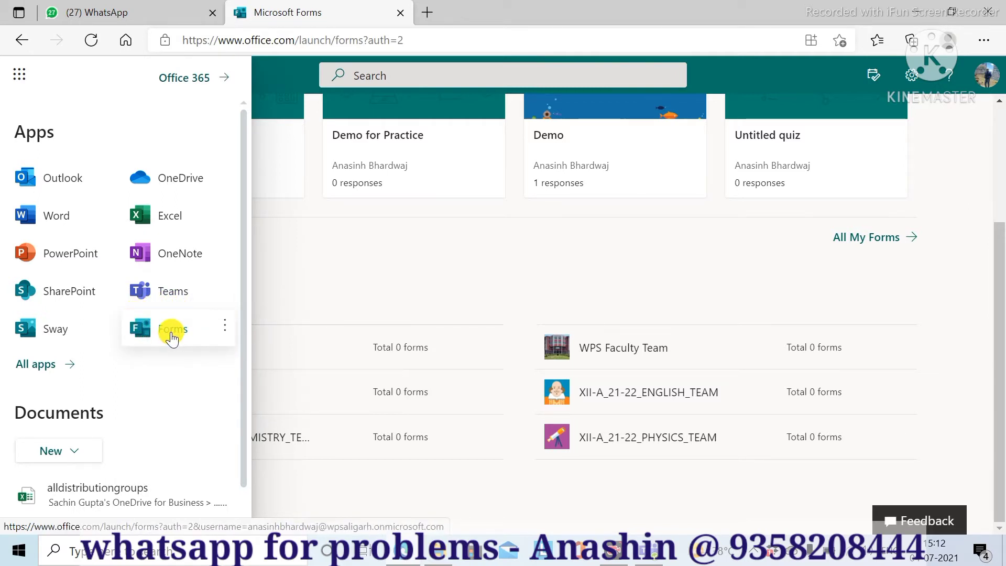
{"action": "left_click", "coordinate": [171, 330]}
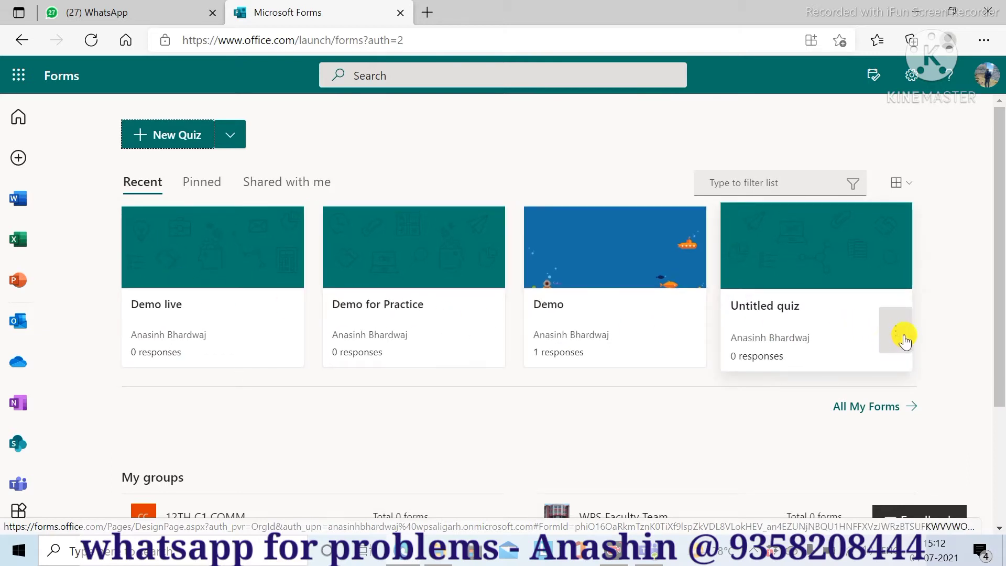
- Remove Untitled quiz and Demo from the Recent list, then start a new quiz
{"action": "left_click", "coordinate": [896, 335]}
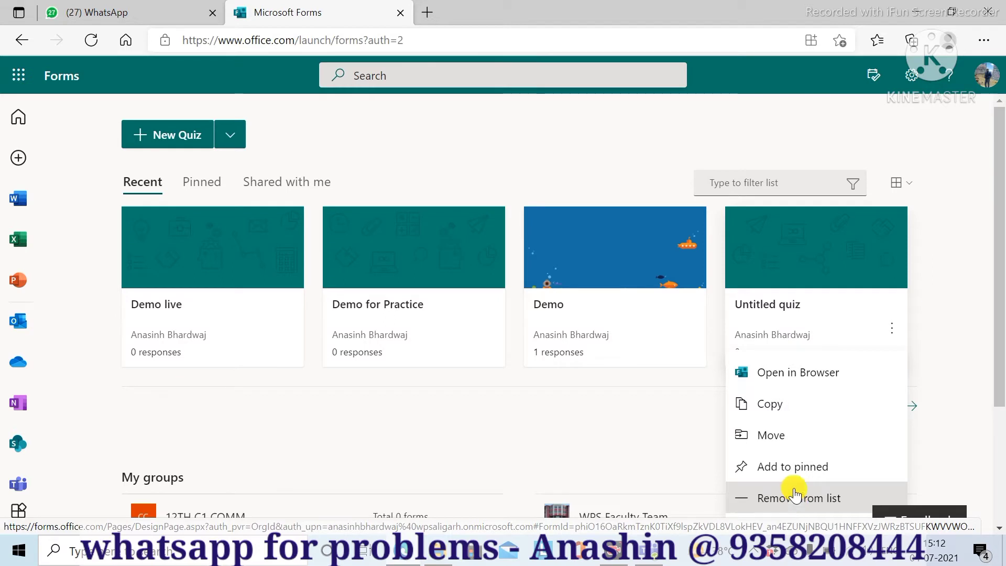
{"action": "scroll", "coordinate": [792, 487], "scroll_direction": "down", "scroll_amount": 3}
{"action": "left_click", "coordinate": [777, 366]}
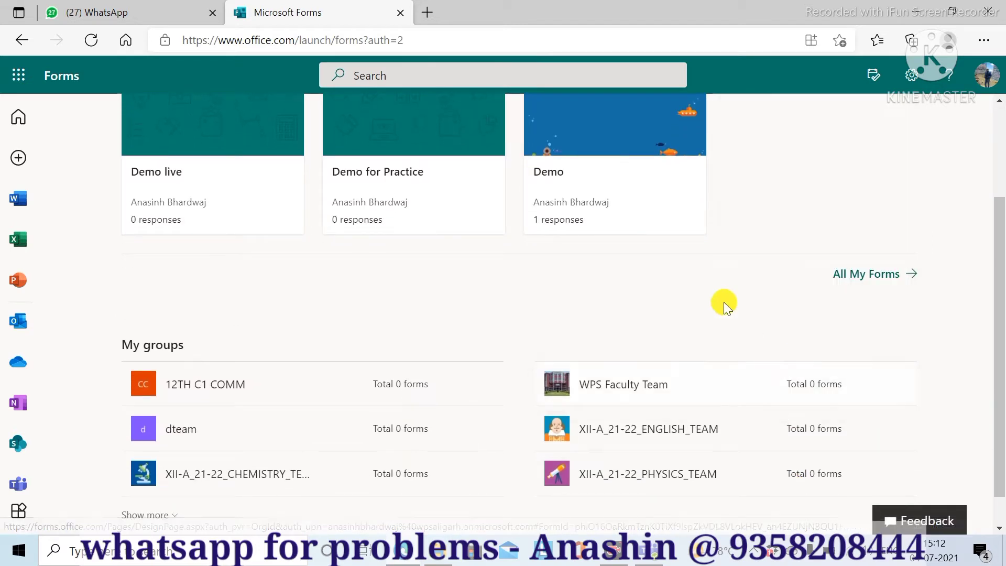
{"action": "left_click", "coordinate": [691, 197]}
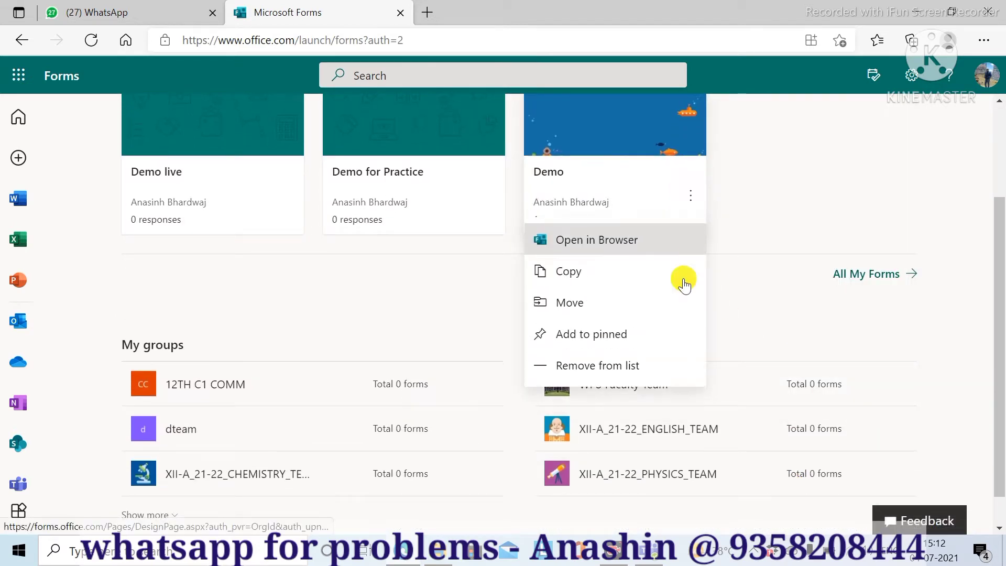
{"action": "left_click", "coordinate": [618, 367]}
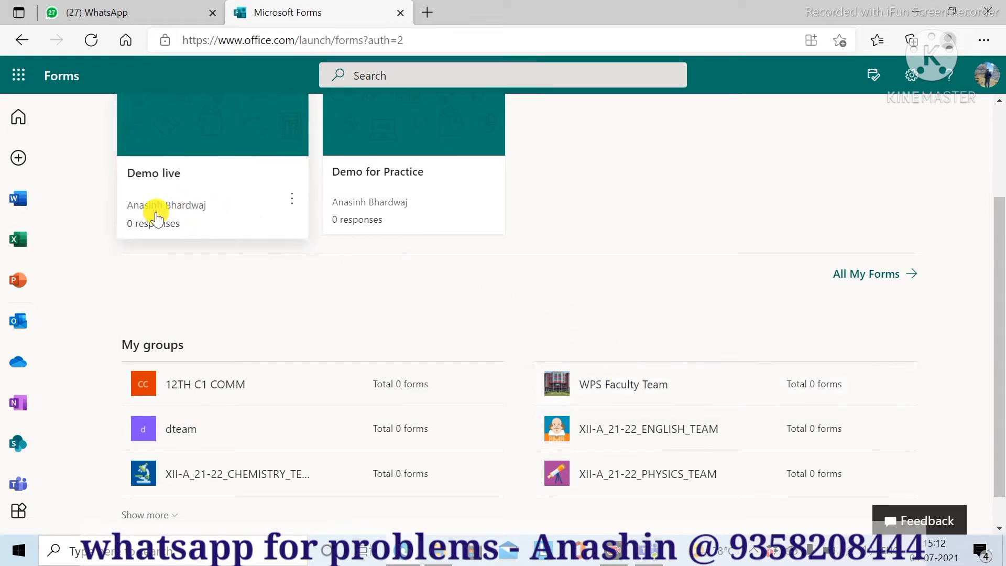
{"action": "scroll", "coordinate": [344, 266], "scroll_direction": "up", "scroll_amount": 3}
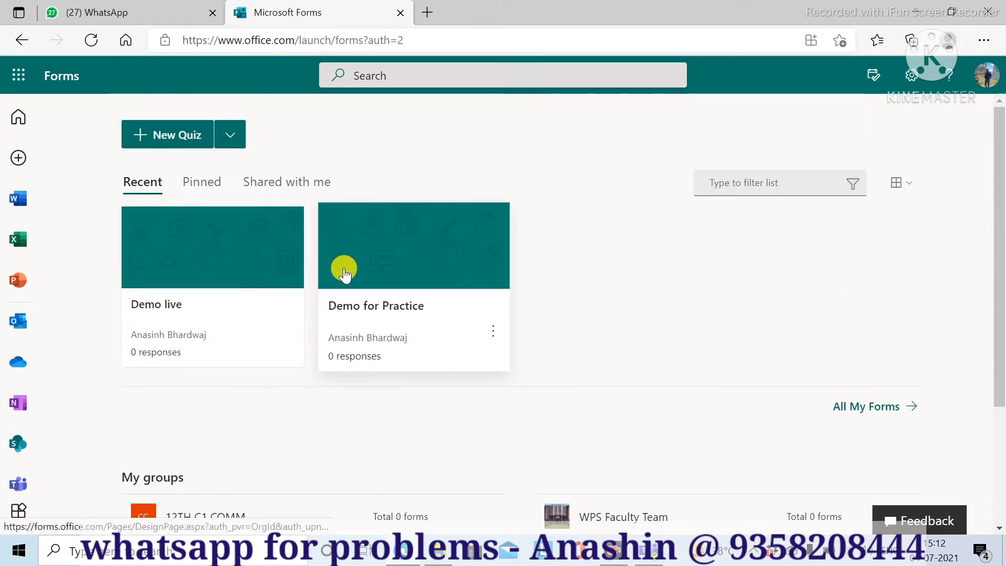
{"action": "left_click", "coordinate": [143, 137]}
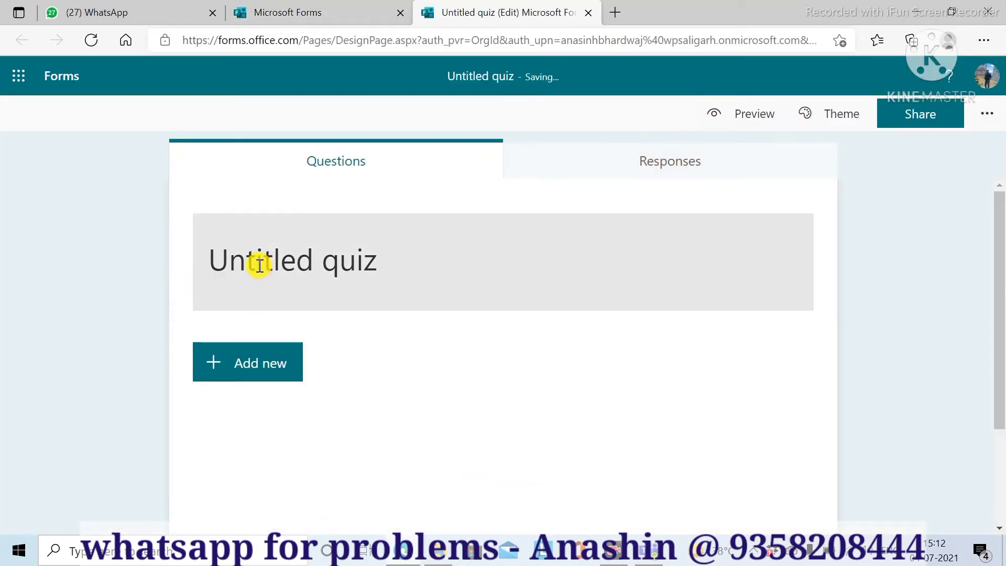
- Title the quiz 'Wisdom Public School, Aligarh' with a second line 'UNIT TEST - 1'
{"action": "left_click", "coordinate": [259, 265]}
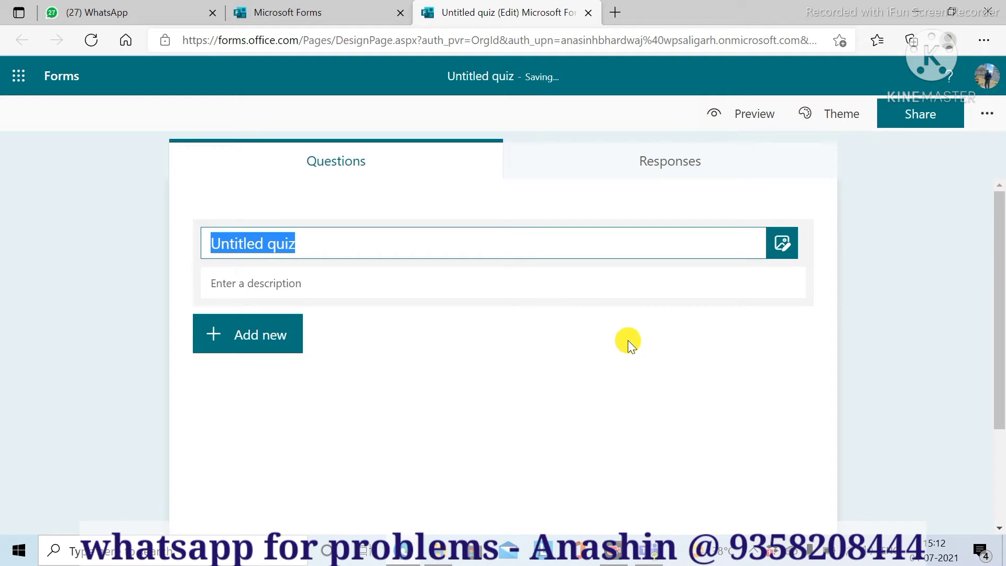
{"action": "type", "text": "Wis"}
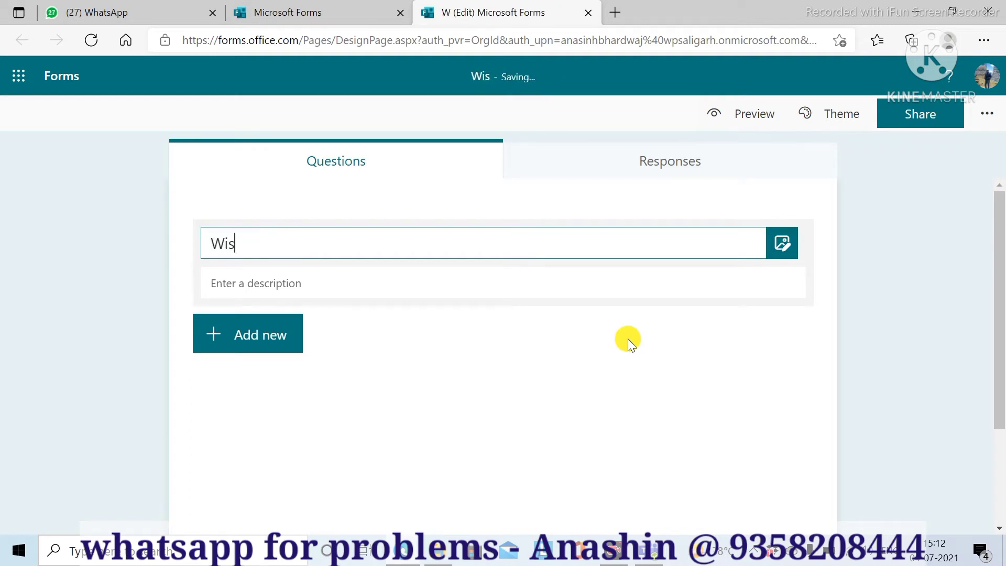
{"action": "type", "text": "dom Pub"}
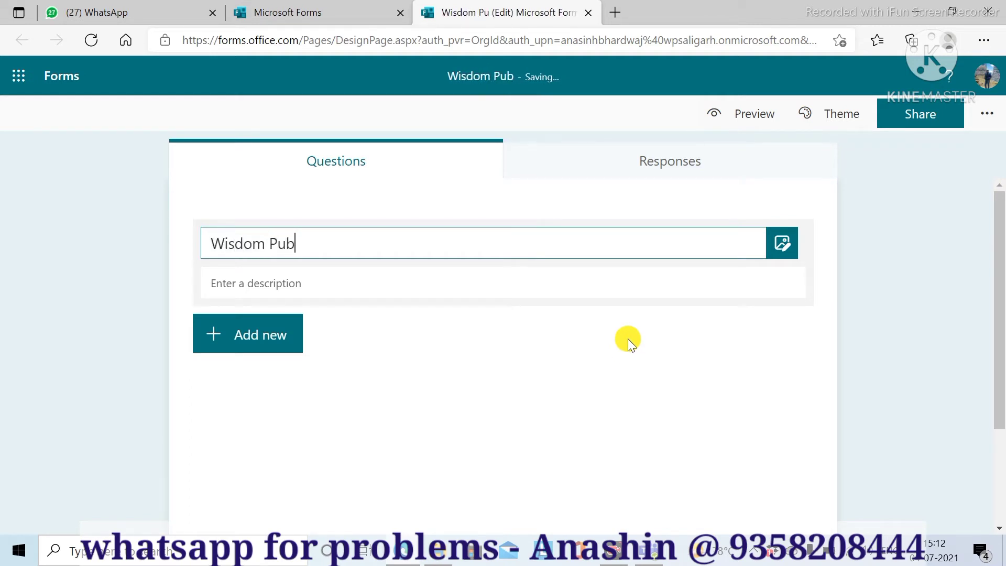
{"action": "type", "text": "lic Sc"}
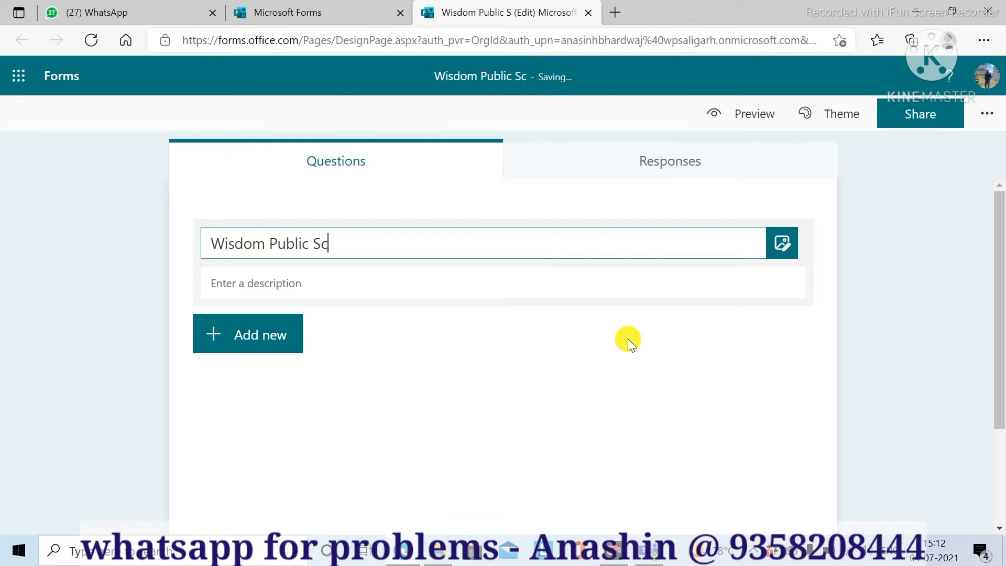
{"action": "type", "text": "hool, ALigarh"}
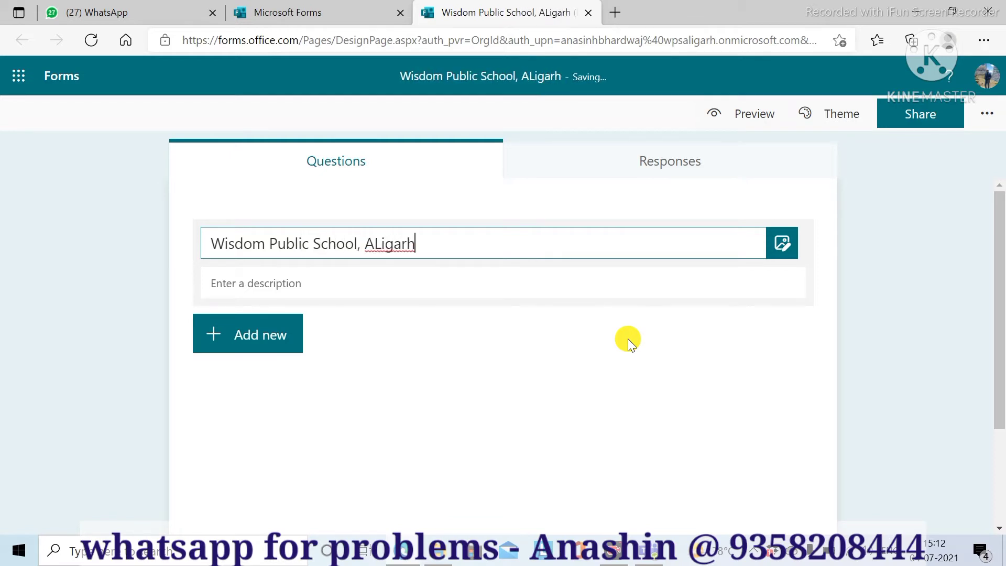
{"action": "key", "text": "BackSpace"}
{"action": "key", "text": "BackSpace"}
{"action": "key", "text": "BackSpace"}
{"action": "key", "text": "BackSpace"}
{"action": "key", "text": "BackSpace"}
{"action": "key", "text": "BackSpace"}
{"action": "type", "text": "li"}
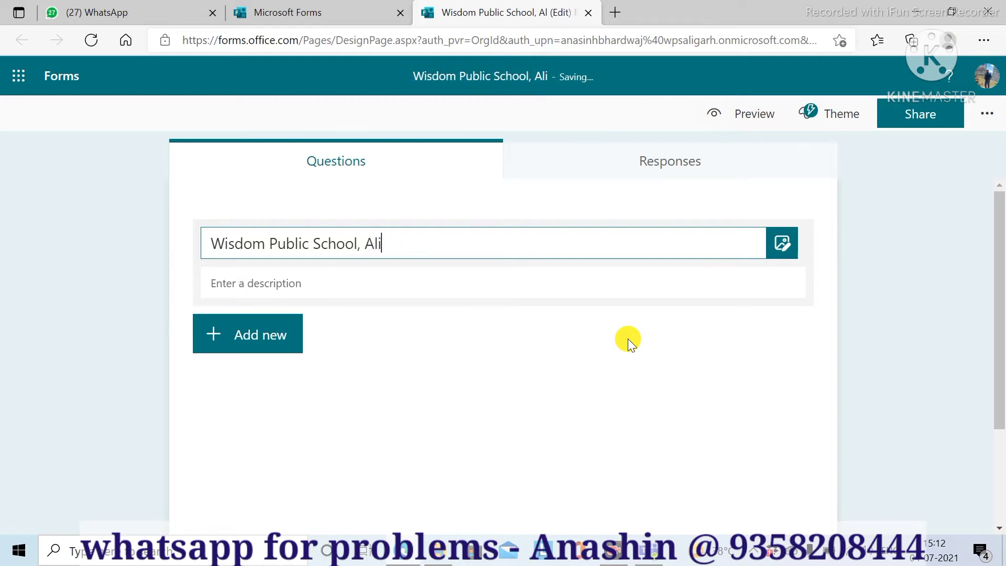
{"action": "type", "text": "garh"}
{"action": "key", "text": "Return"}
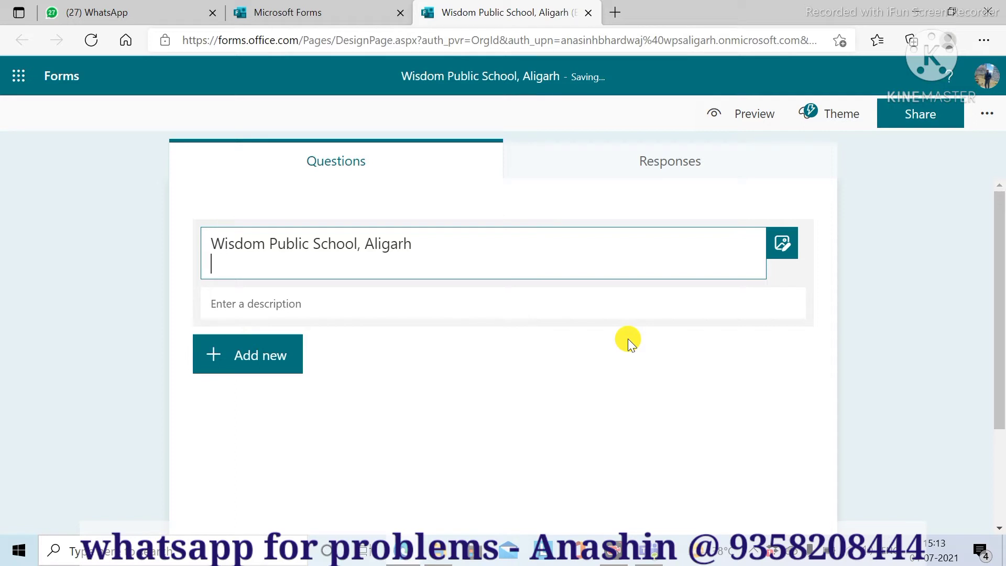
{"action": "type", "text": "UNIT Test"}
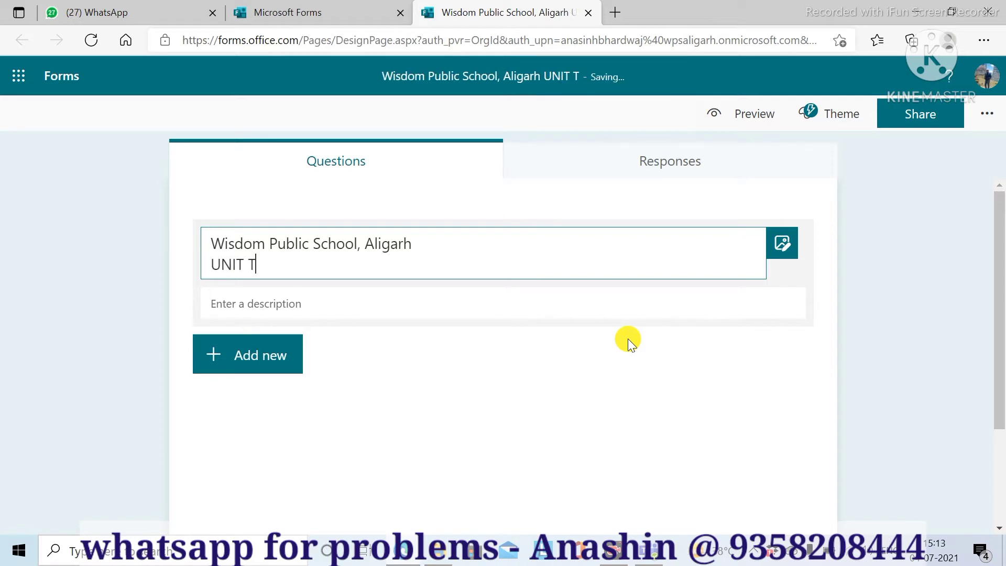
{"action": "key", "text": "BackSpace"}
{"action": "key", "text": "BackSpace"}
{"action": "key", "text": "BackSpace"}
{"action": "key", "text": "BackSpace"}
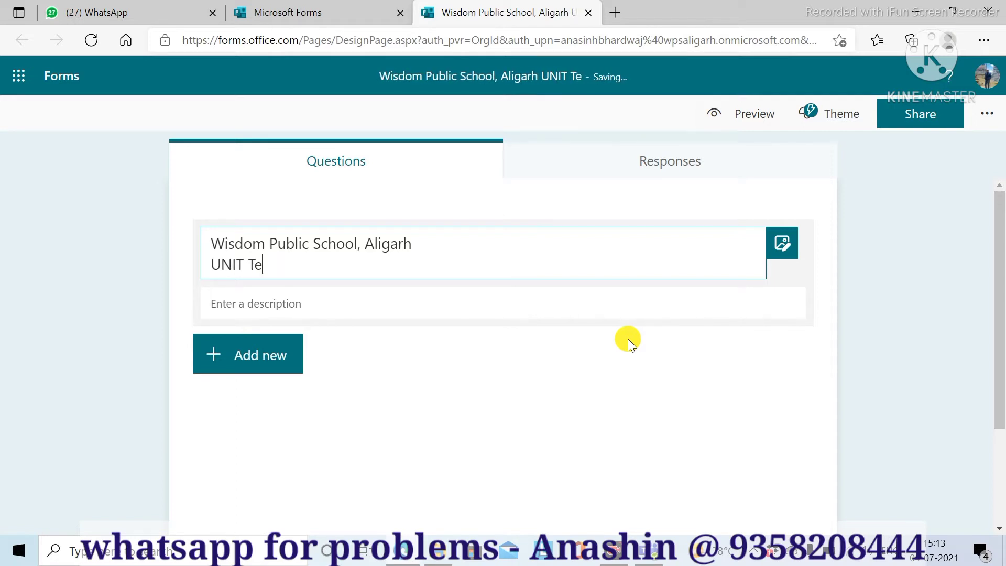
{"action": "type", "text": "EST - "}
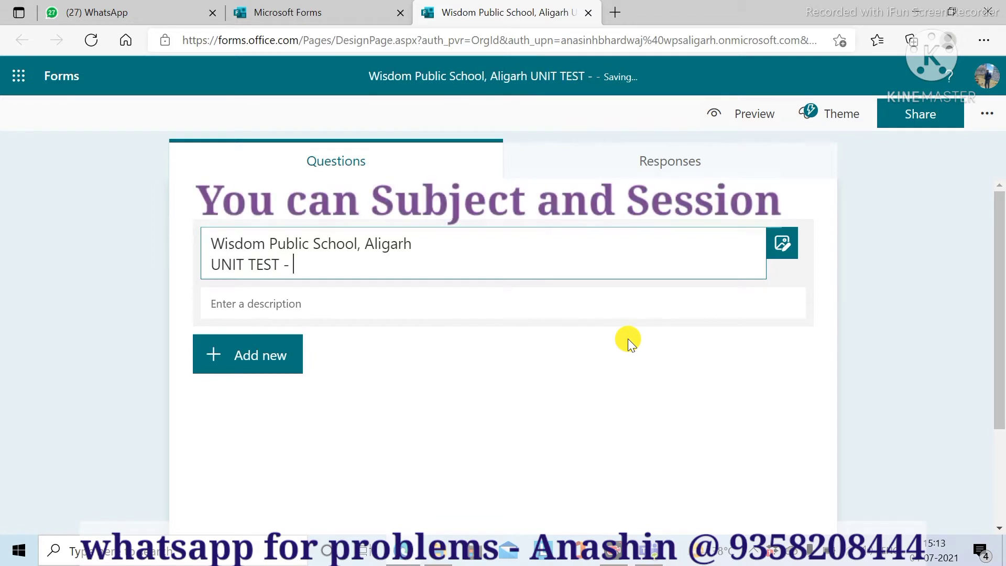
{"action": "type", "text": "!"}
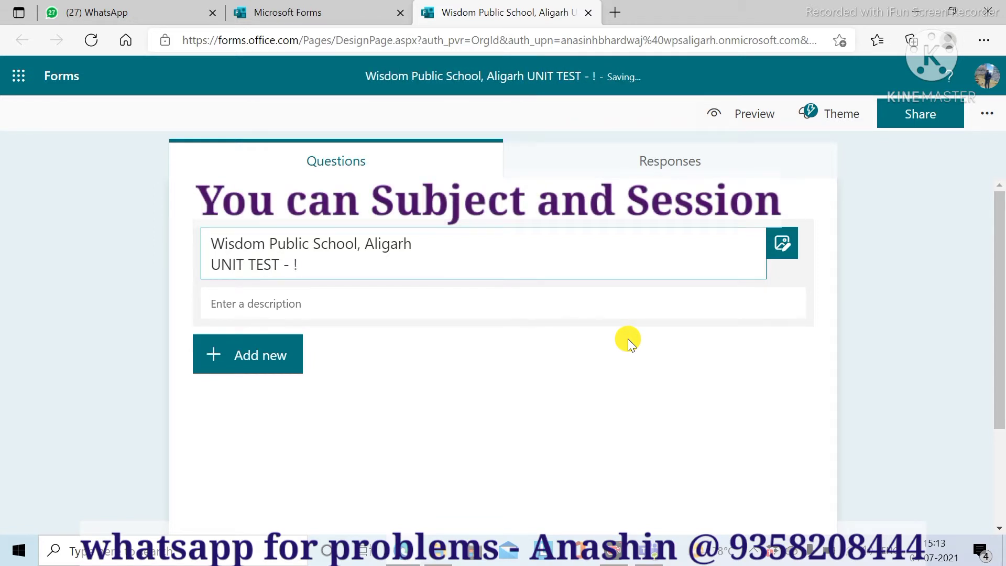
{"action": "key", "text": "BackSpace"}
{"action": "type", "text": "1"}
- Add the quiz description 'Time : 1:00 Hrs'
{"action": "left_click", "coordinate": [320, 305]}
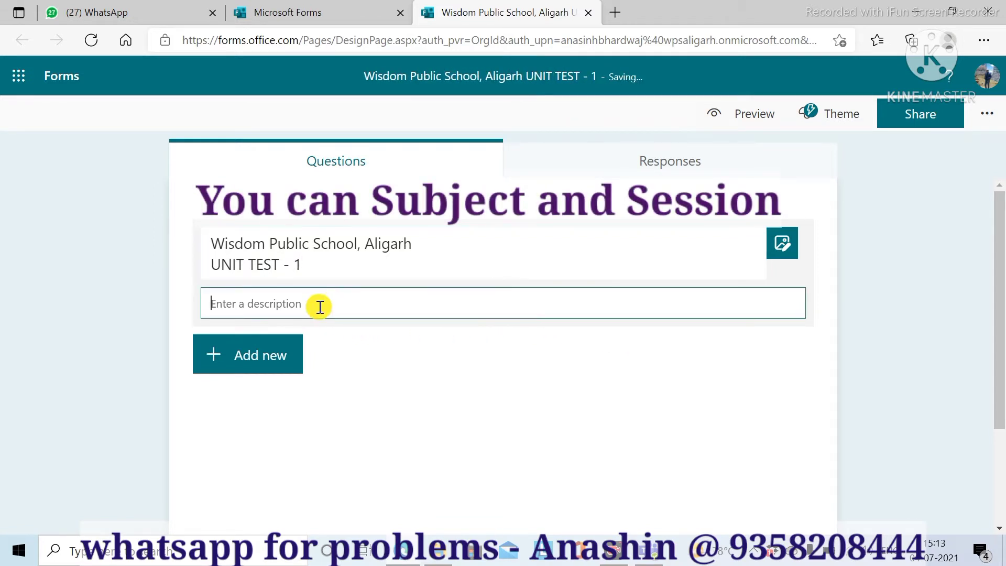
{"action": "type", "text": "Time "}
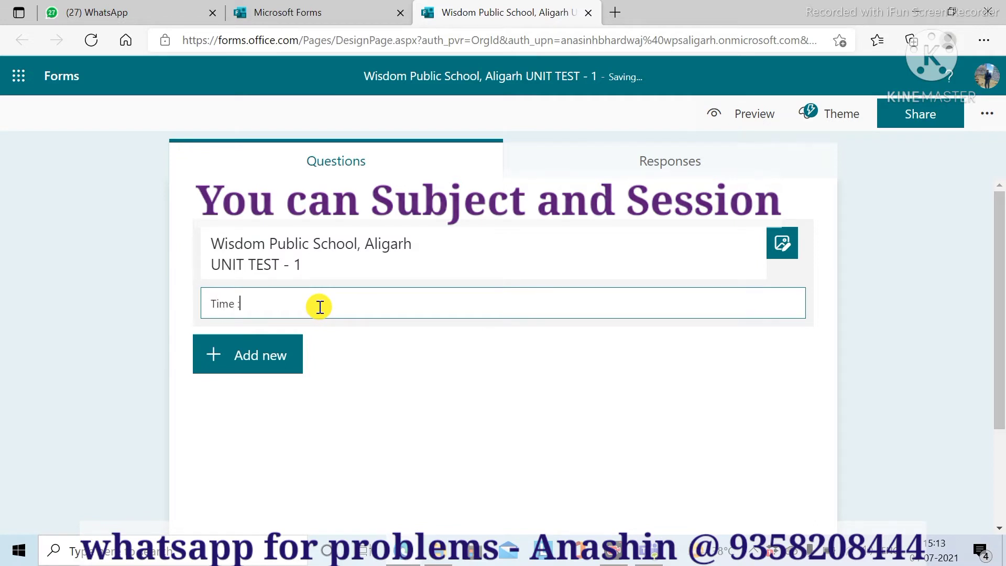
{"action": "type", "text": ": 1:00 Hrs"}
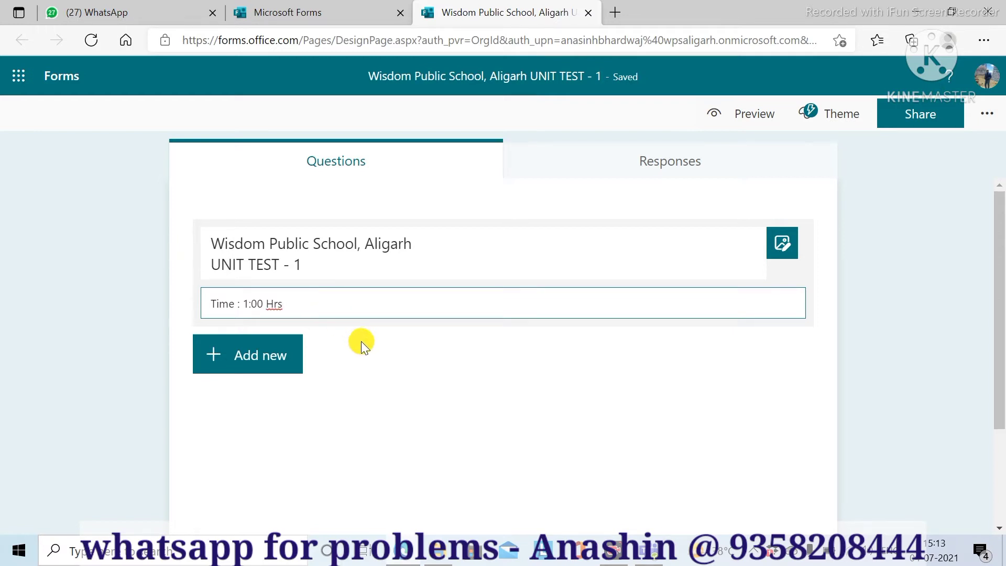
{"action": "left_click", "coordinate": [213, 358]}
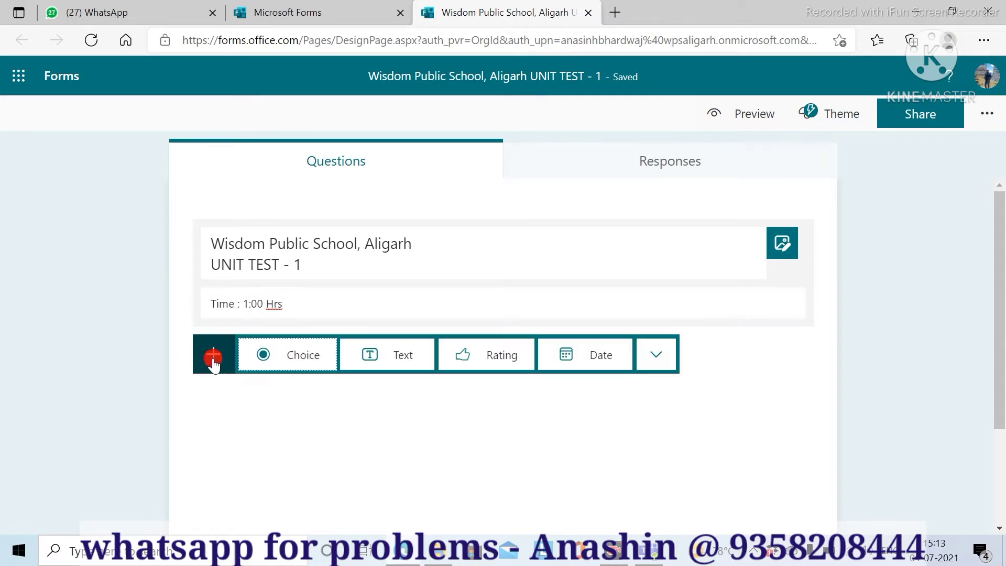
- Add text question 1 titled 'Name of Student' and mark it required
{"action": "left_click", "coordinate": [395, 362]}
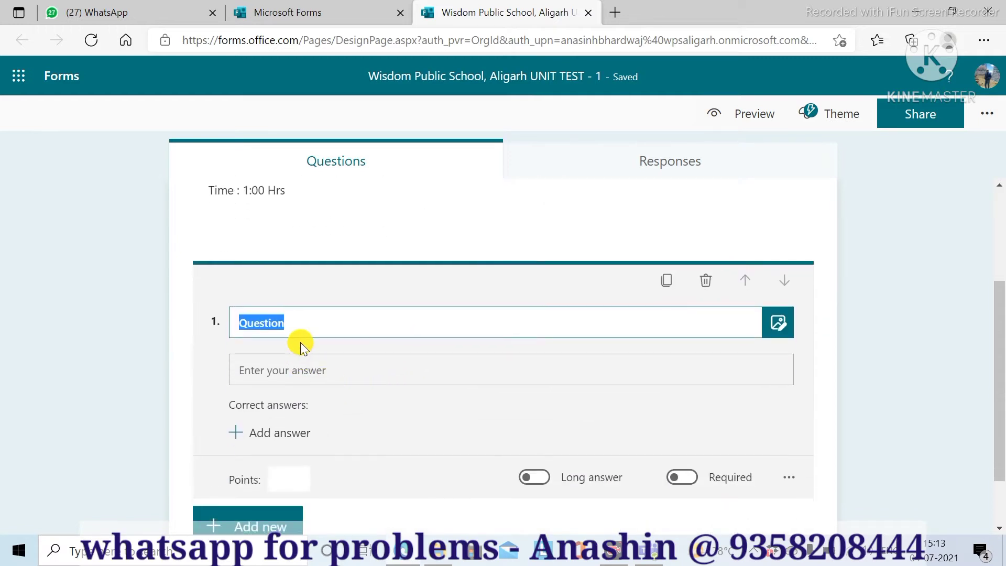
{"action": "type", "text": "Name of Student"}
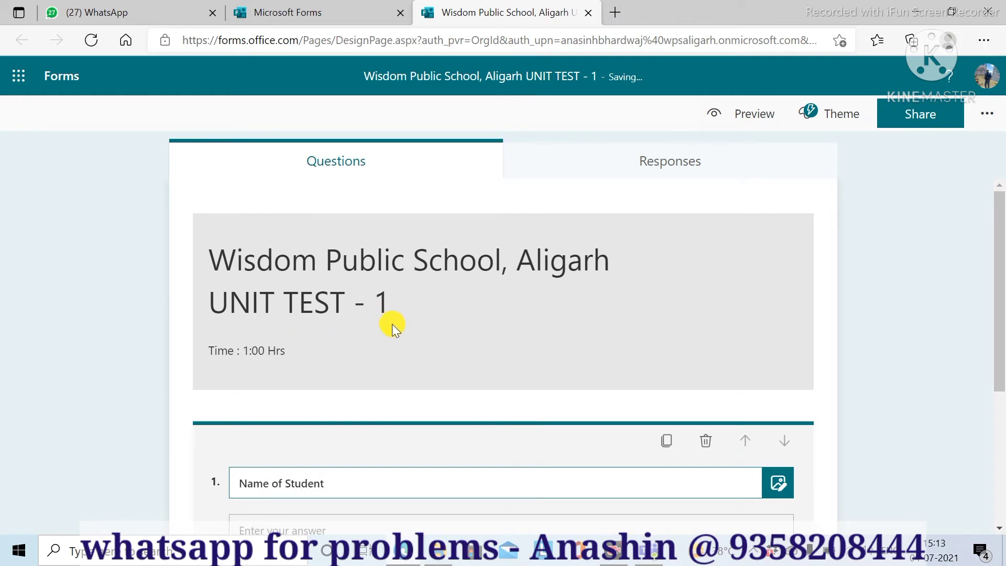
{"action": "scroll", "coordinate": [392, 325], "scroll_direction": "down", "scroll_amount": 3}
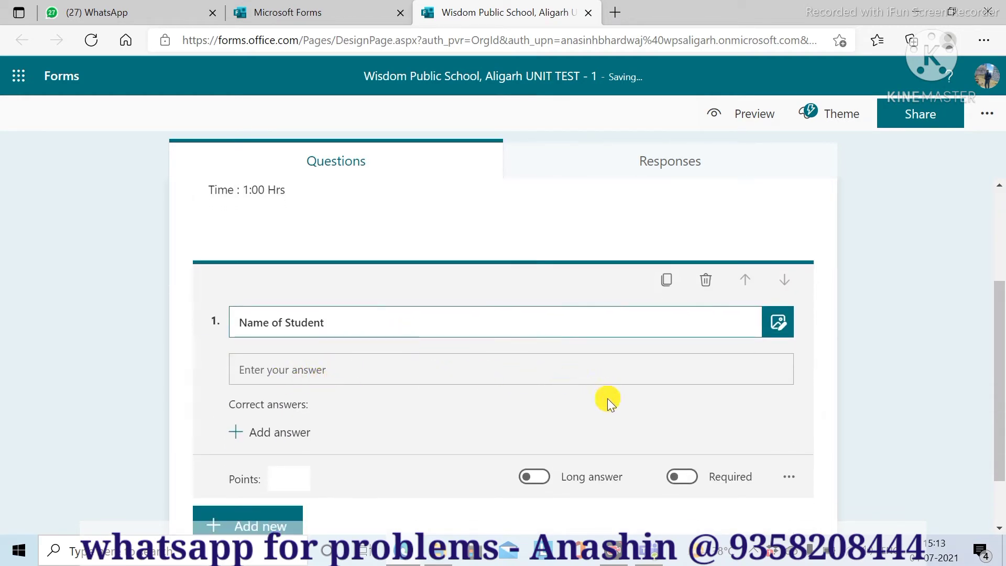
{"action": "scroll", "coordinate": [662, 456], "scroll_direction": "up", "scroll_amount": 3}
{"action": "scroll", "coordinate": [684, 471], "scroll_direction": "down", "scroll_amount": 4}
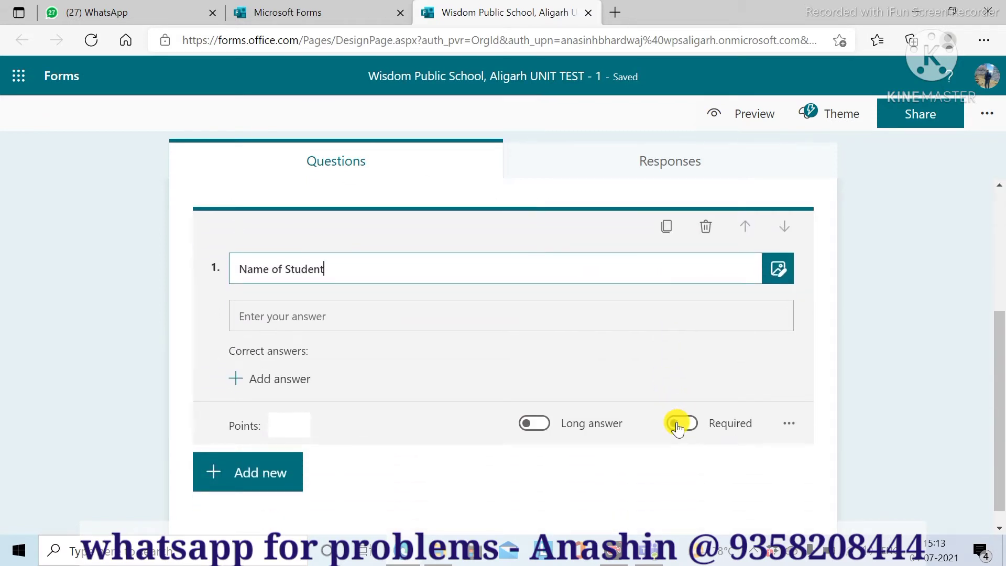
{"action": "left_click", "coordinate": [677, 425]}
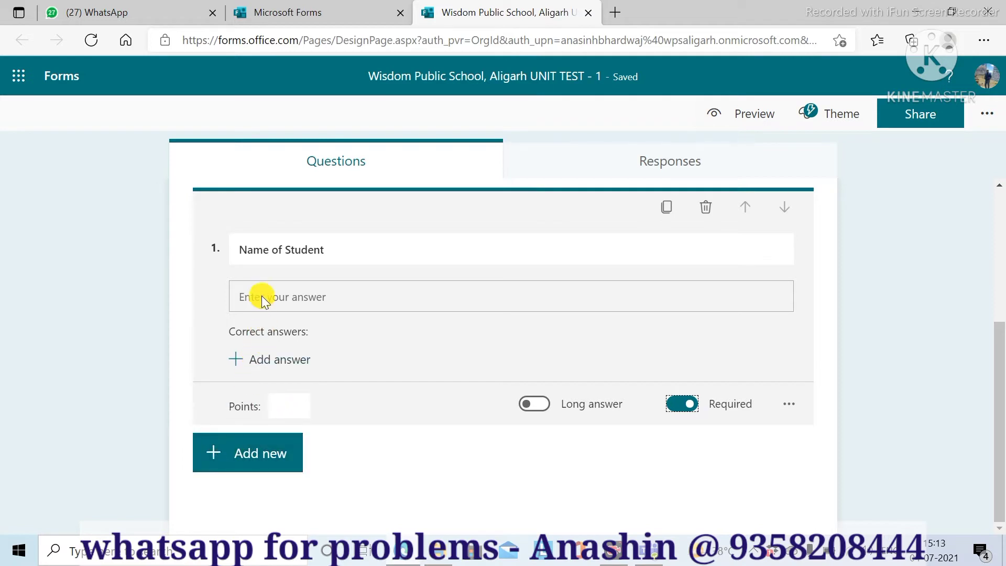
- Add text question 2 titled 'Father's Name'
{"action": "left_click", "coordinate": [236, 461]}
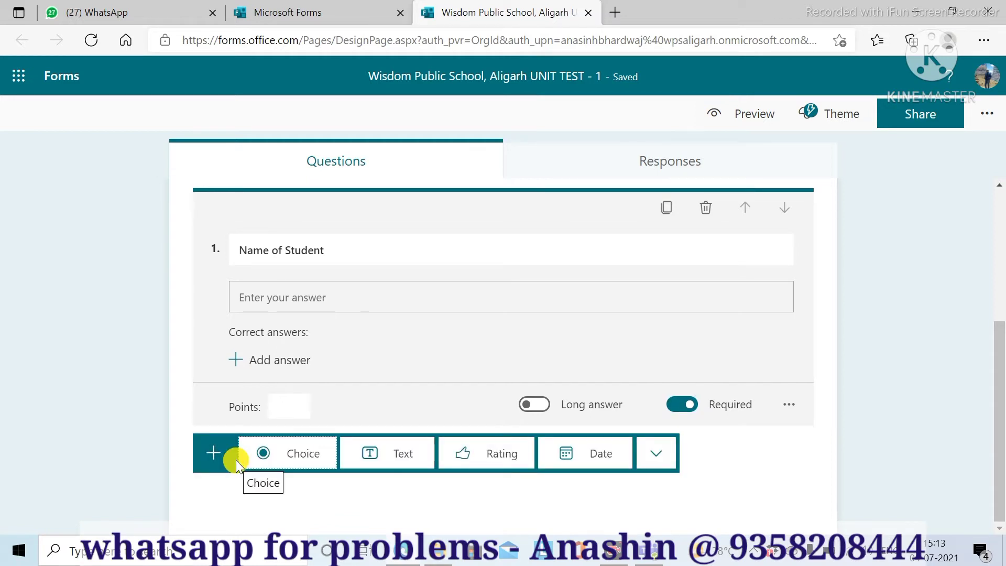
{"action": "left_click", "coordinate": [400, 454]}
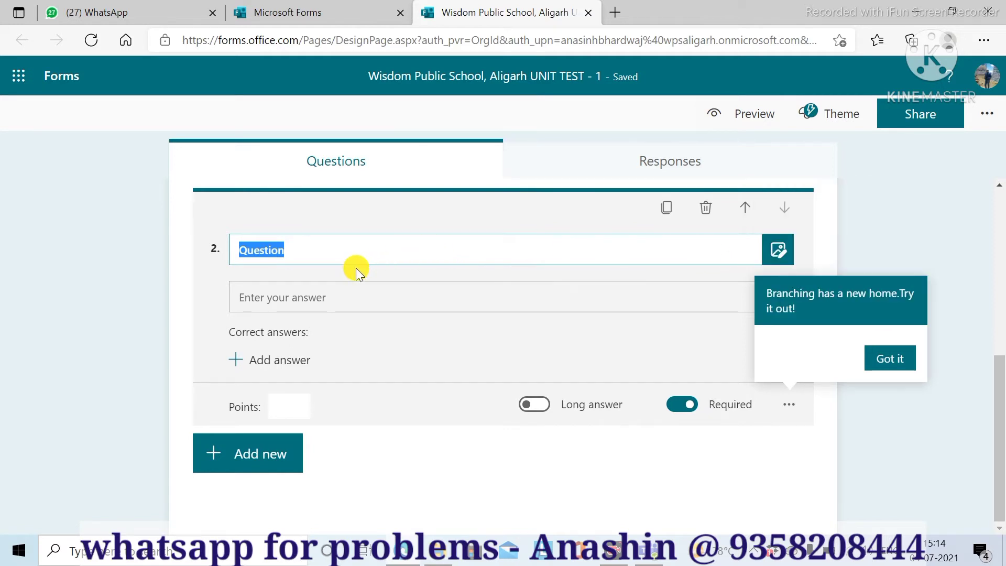
{"action": "type", "text": "a"}
{"action": "key", "text": "BackSpace"}
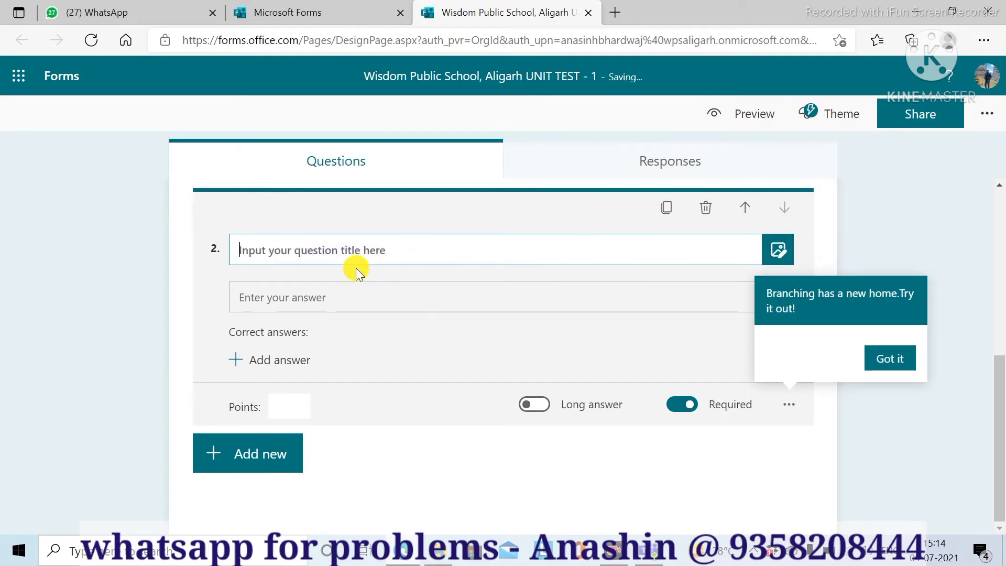
{"action": "type", "text": "Class o"}
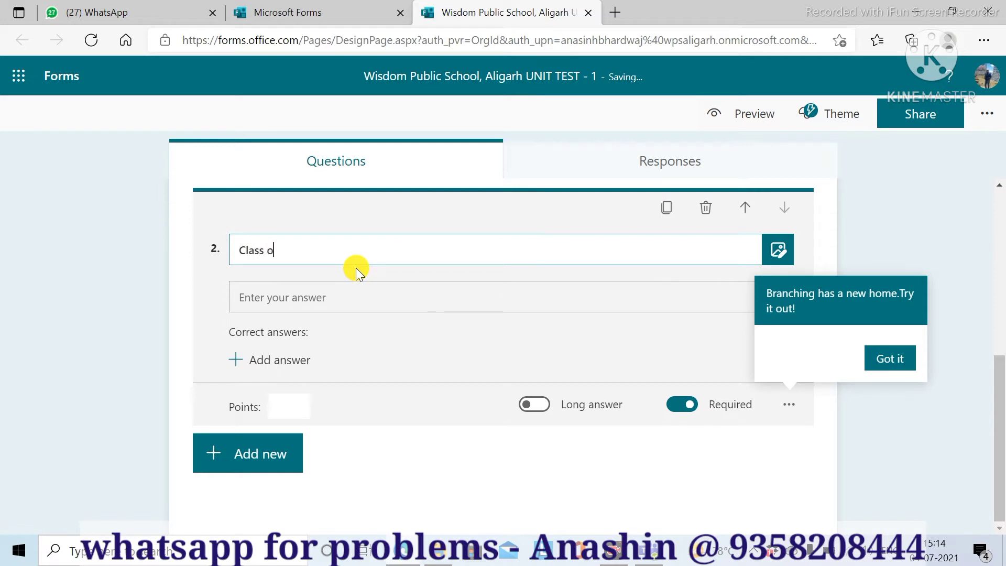
{"action": "type", "text": "f Studen"}
{"action": "key", "text": "BackSpace"}
{"action": "key", "text": "BackSpace"}
{"action": "key", "text": "BackSpace"}
{"action": "key", "text": "BackSpace"}
{"action": "key", "text": "BackSpace"}
{"action": "key", "text": "BackSpace"}
{"action": "key", "text": "BackSpace"}
{"action": "key", "text": "BackSpace"}
{"action": "key", "text": "BackSpace"}
{"action": "key", "text": "BackSpace"}
{"action": "key", "text": "BackSpace"}
{"action": "key", "text": "BackSpace"}
{"action": "key", "text": "BackSpace"}
{"action": "key", "text": "BackSpace"}
{"action": "key", "text": "BackSpace"}
{"action": "type", "text": "Father's Name"}
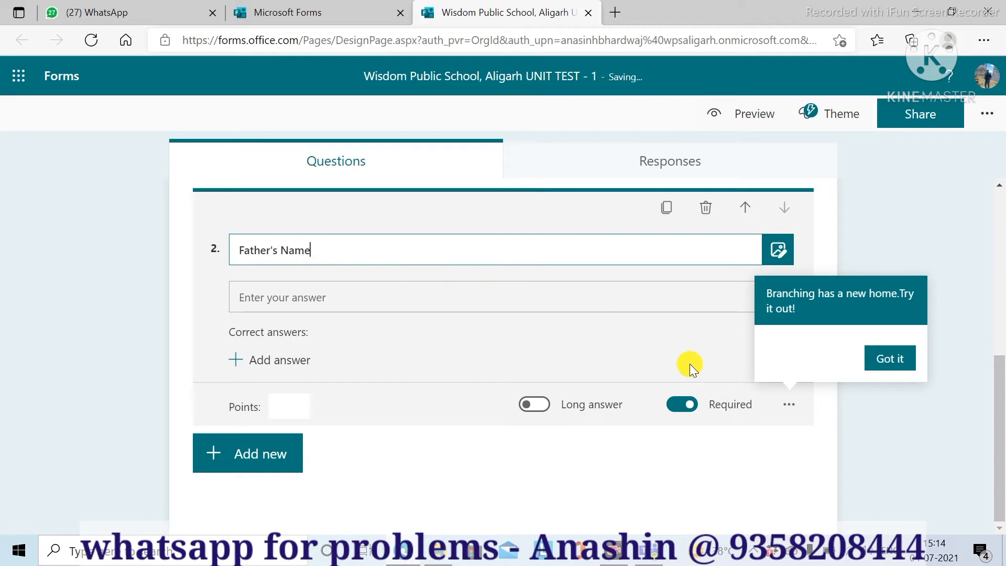
{"action": "left_click", "coordinate": [271, 470]}
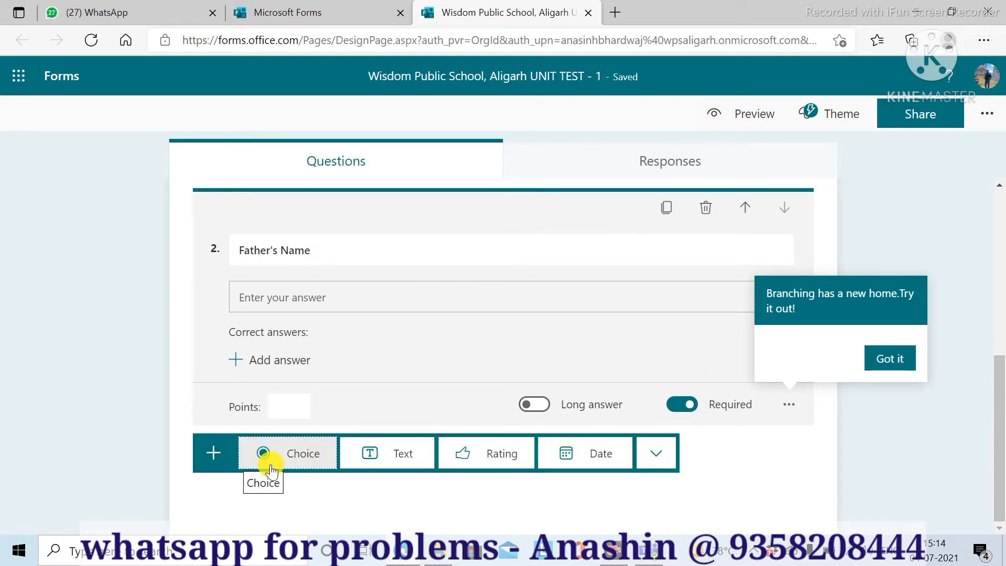
{"action": "left_click", "coordinate": [271, 470]}
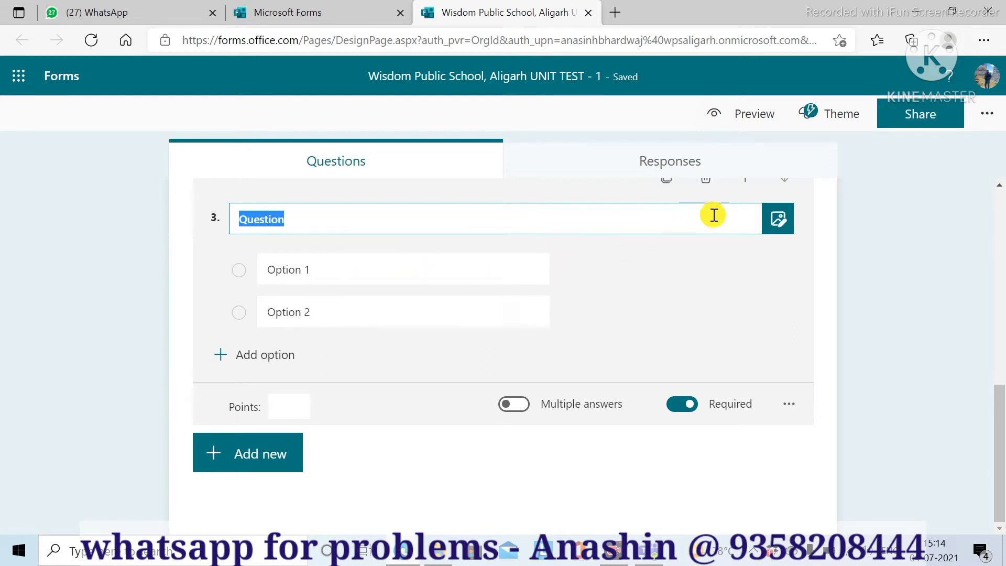
{"action": "scroll", "coordinate": [711, 219], "scroll_direction": "up", "scroll_amount": 1}
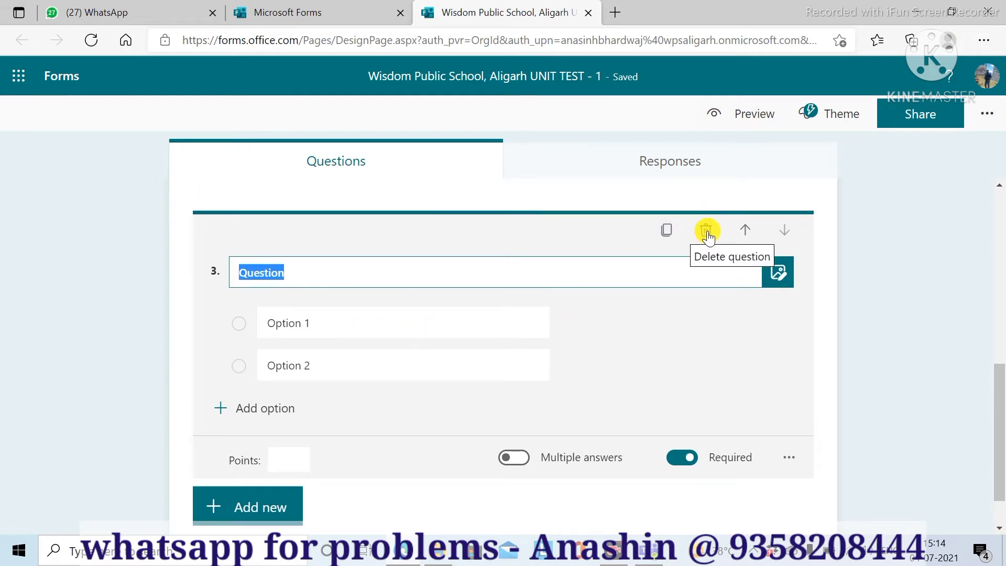
{"action": "left_click", "coordinate": [706, 232]}
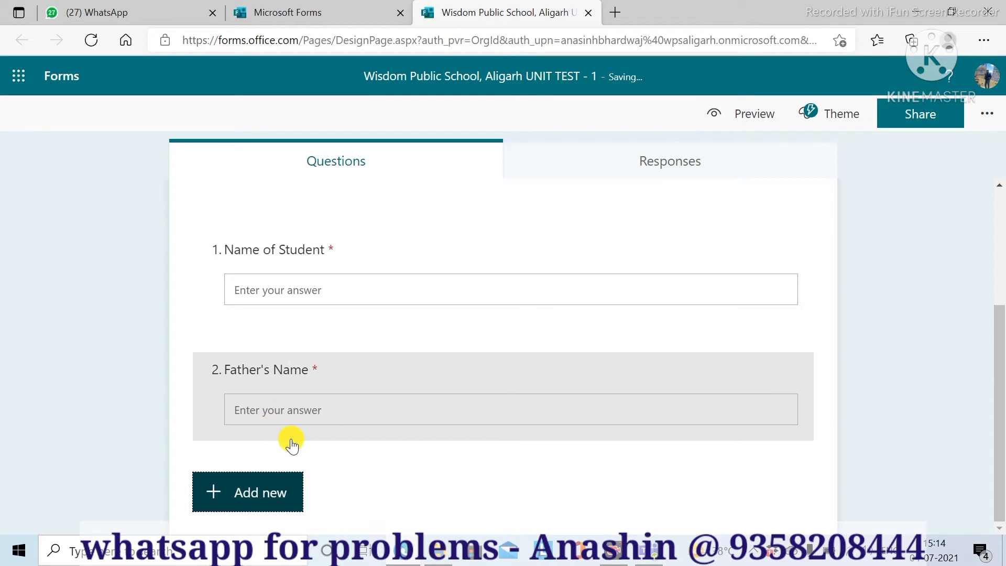
{"action": "left_click", "coordinate": [281, 291]}
{"action": "scroll", "coordinate": [298, 417], "scroll_direction": "down", "scroll_amount": 3}
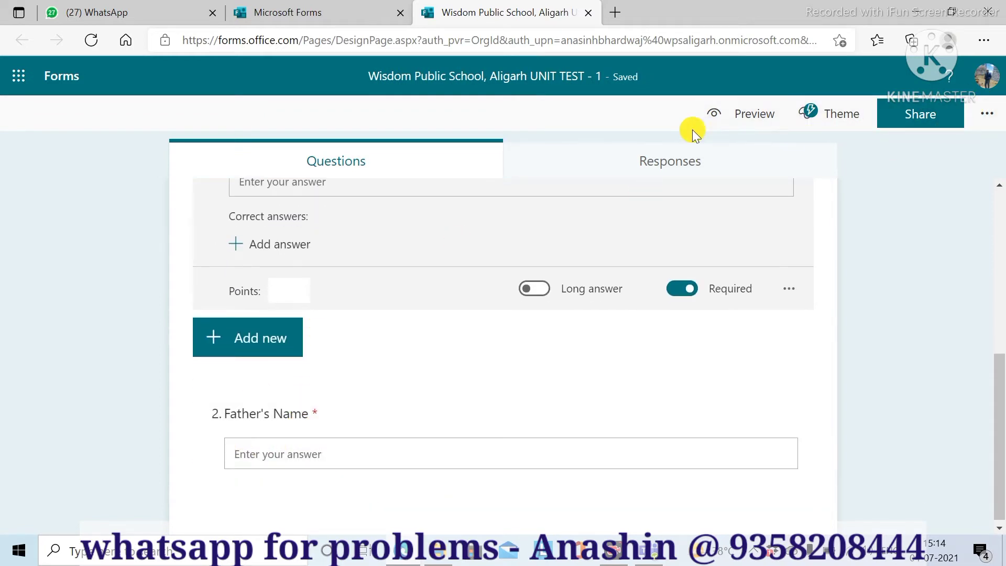
{"action": "left_click", "coordinate": [751, 116]}
{"action": "left_click", "coordinate": [256, 433]}
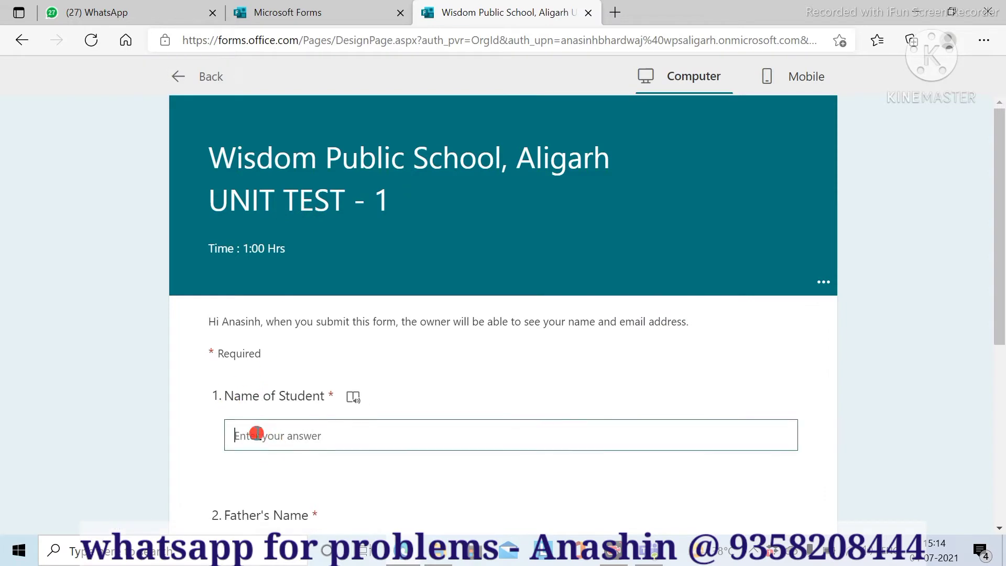
{"action": "type", "text": "asdf"}
{"action": "scroll", "coordinate": [309, 461], "scroll_direction": "down", "scroll_amount": 3}
{"action": "left_click", "coordinate": [265, 359]}
{"action": "type", "text": "asdf"}
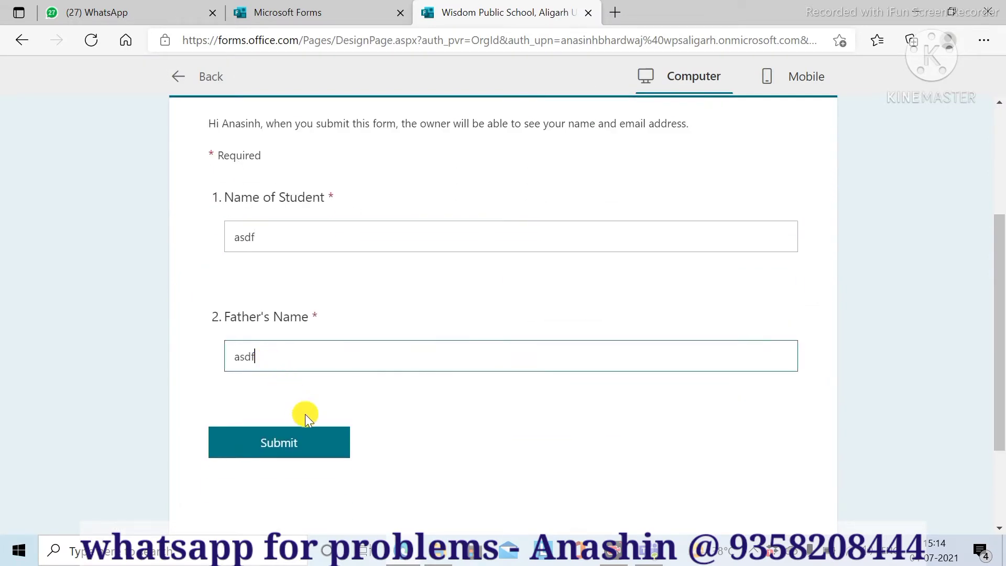
{"action": "scroll", "coordinate": [354, 376], "scroll_direction": "up", "scroll_amount": 4}
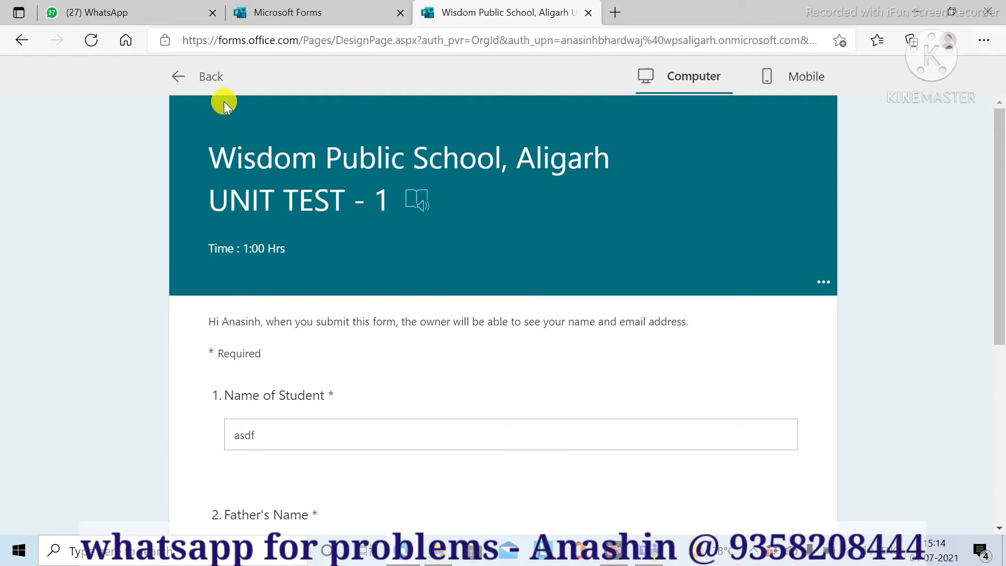
{"action": "left_click", "coordinate": [177, 76]}
{"action": "scroll", "coordinate": [399, 326], "scroll_direction": "down", "scroll_amount": 3}
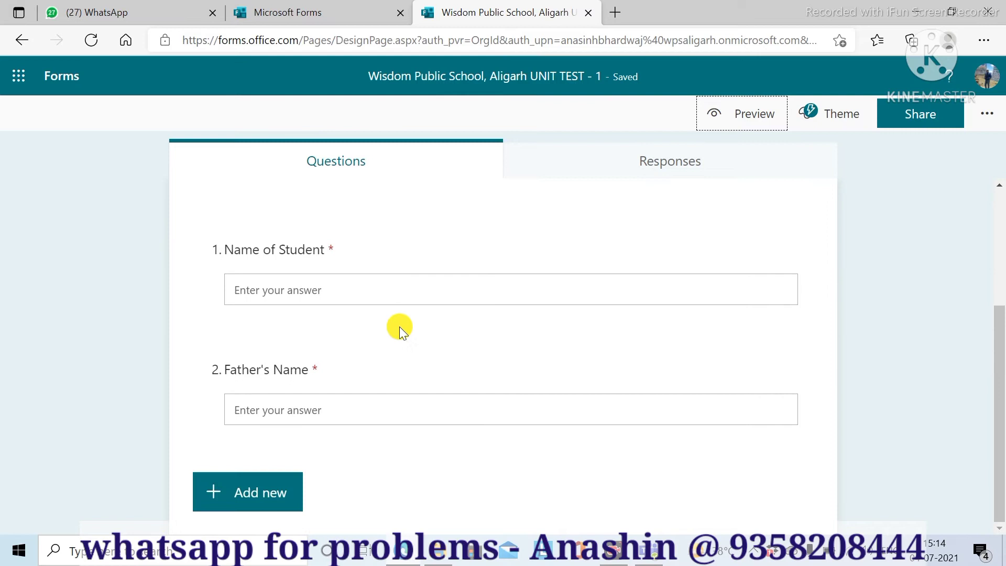
- Add text question 3 titled 'Class'
{"action": "left_click", "coordinate": [243, 492]}
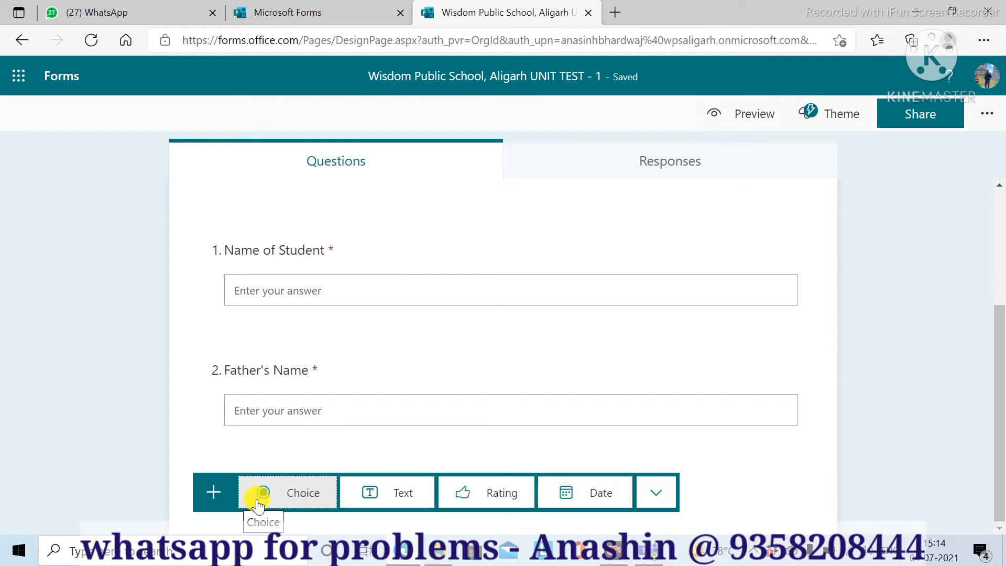
{"action": "left_click", "coordinate": [394, 492]}
{"action": "type", "text": "Class"}
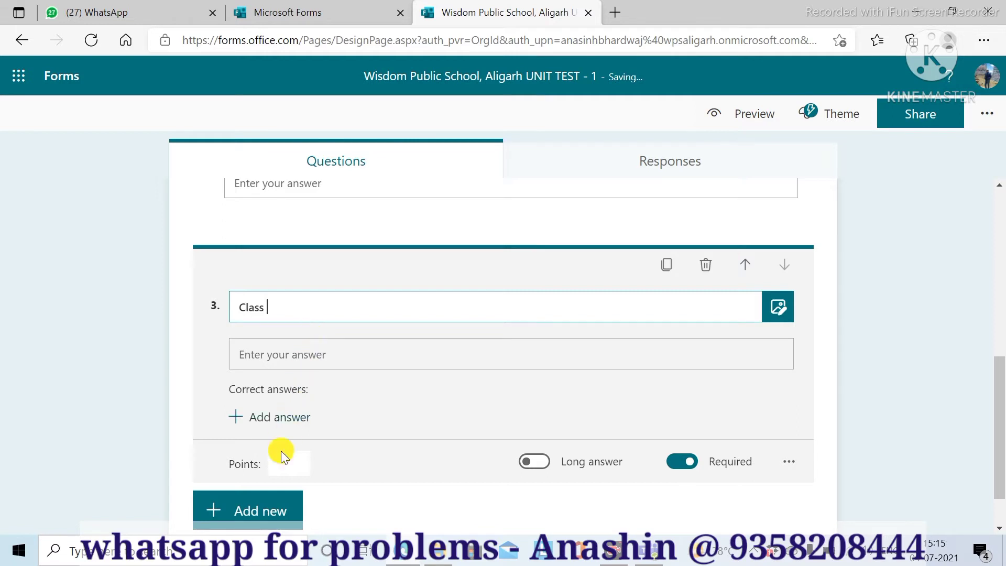
{"action": "left_click", "coordinate": [243, 513]}
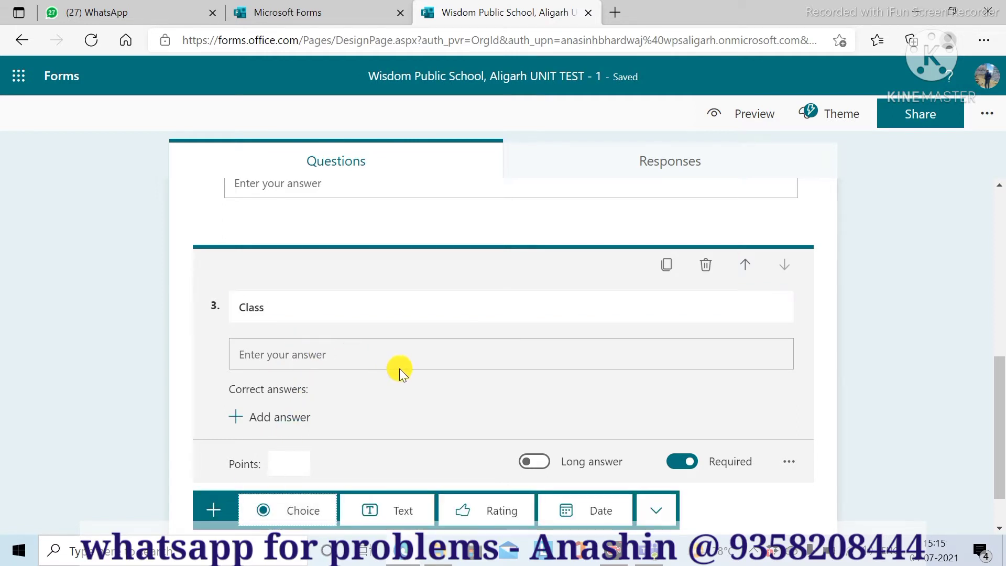
{"action": "scroll", "coordinate": [403, 379], "scroll_direction": "down", "scroll_amount": 1}
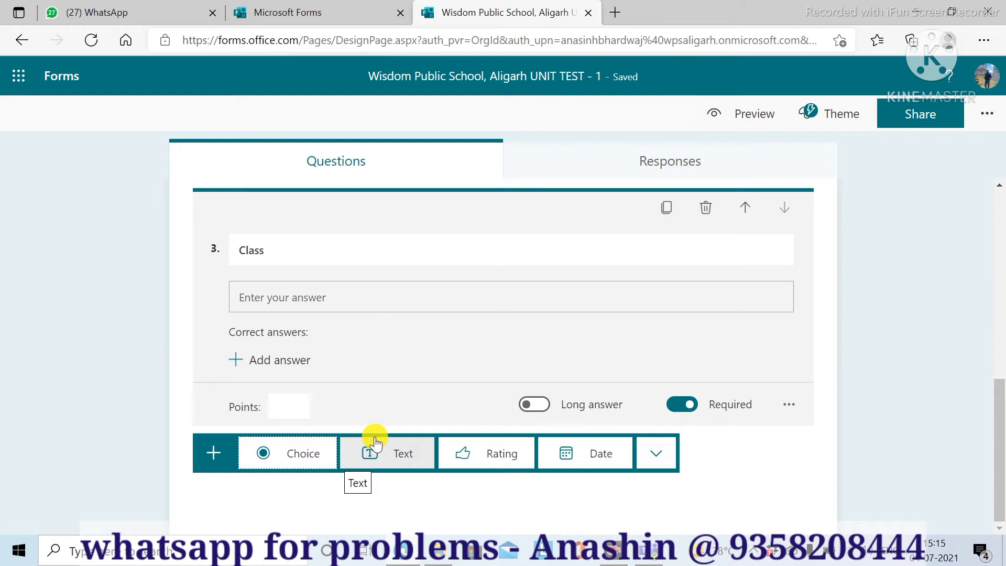
- Add choice question 4 with its first options A, B and B
{"action": "left_click", "coordinate": [266, 459]}
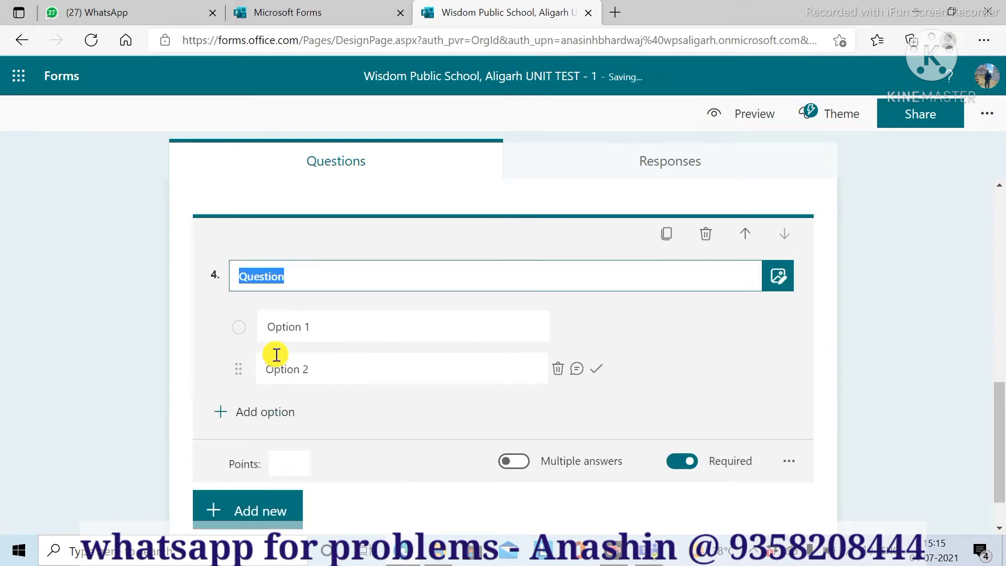
{"action": "left_click", "coordinate": [272, 326]}
{"action": "type", "text": "A"}
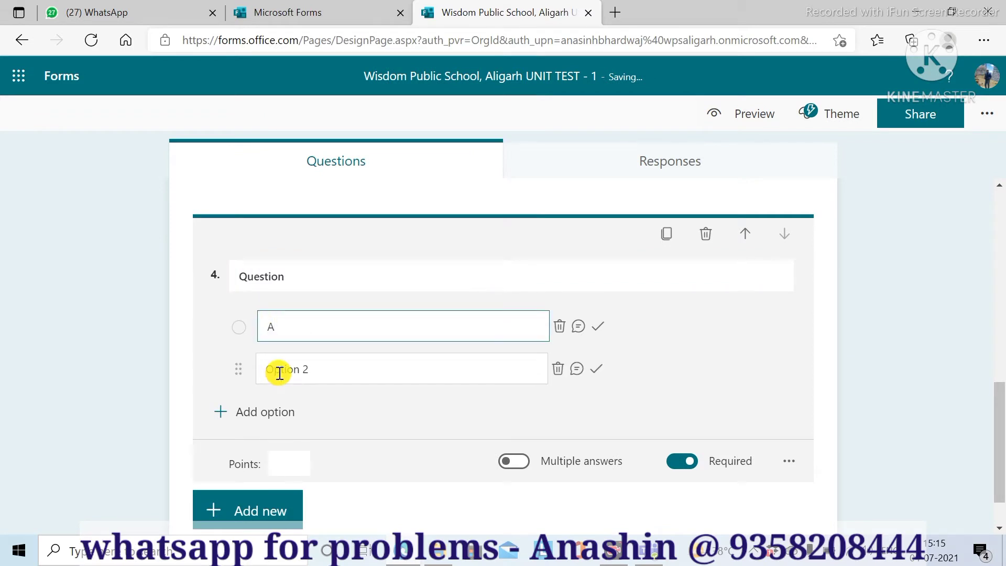
{"action": "left_click", "coordinate": [276, 370]}
{"action": "type", "text": "B"}
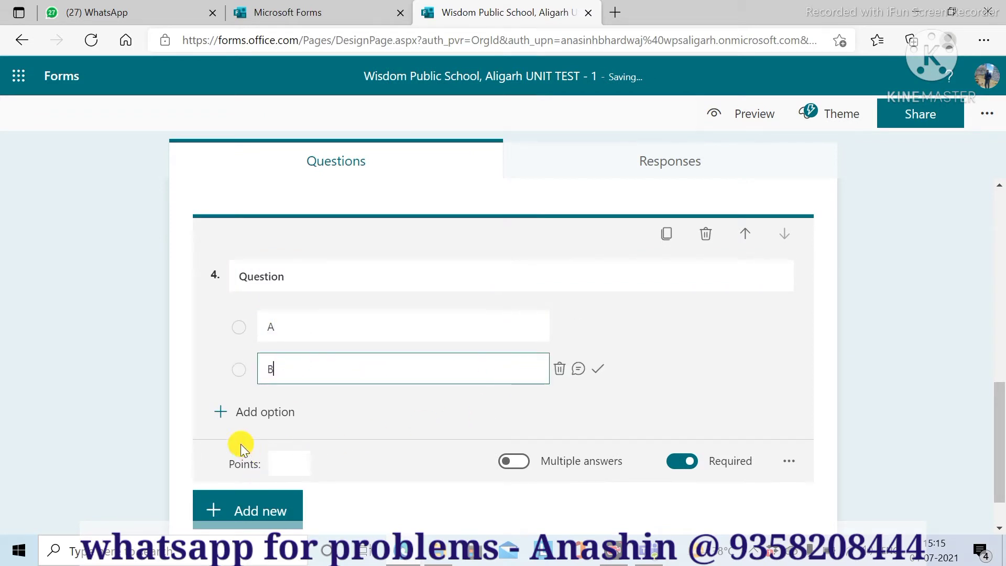
{"action": "left_click", "coordinate": [221, 413]}
{"action": "type", "text": "B"}
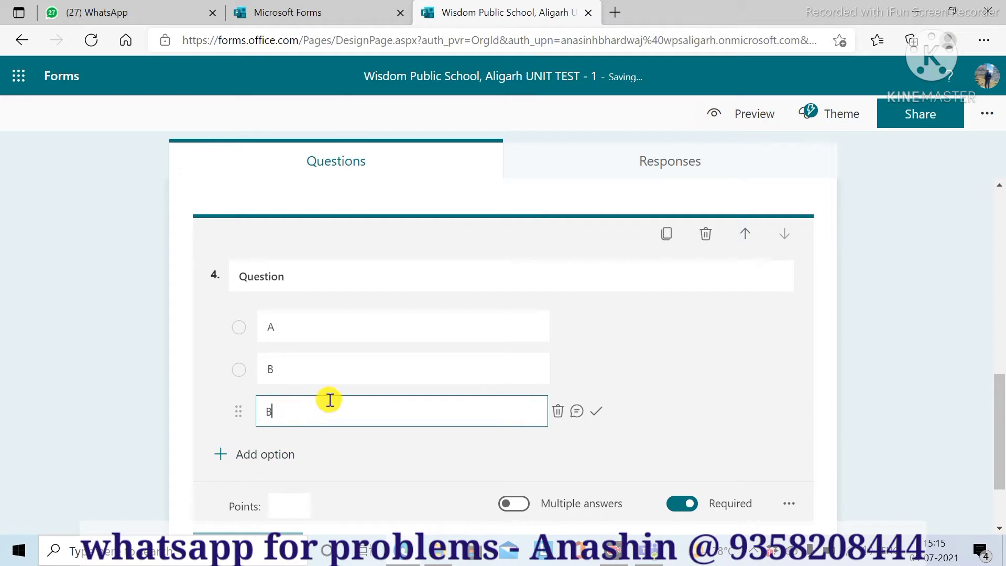
- Add options D, E and F to question 4 and collapse the question card
{"action": "scroll", "coordinate": [288, 404], "scroll_direction": "down", "scroll_amount": 2}
{"action": "left_click", "coordinate": [220, 356]}
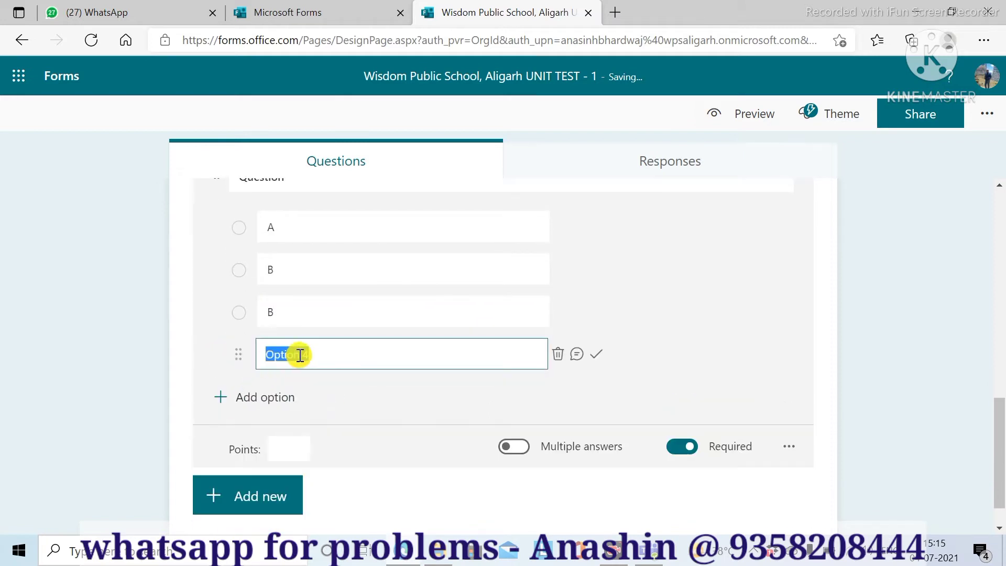
{"action": "type", "text": "D"}
{"action": "left_click", "coordinate": [220, 404]}
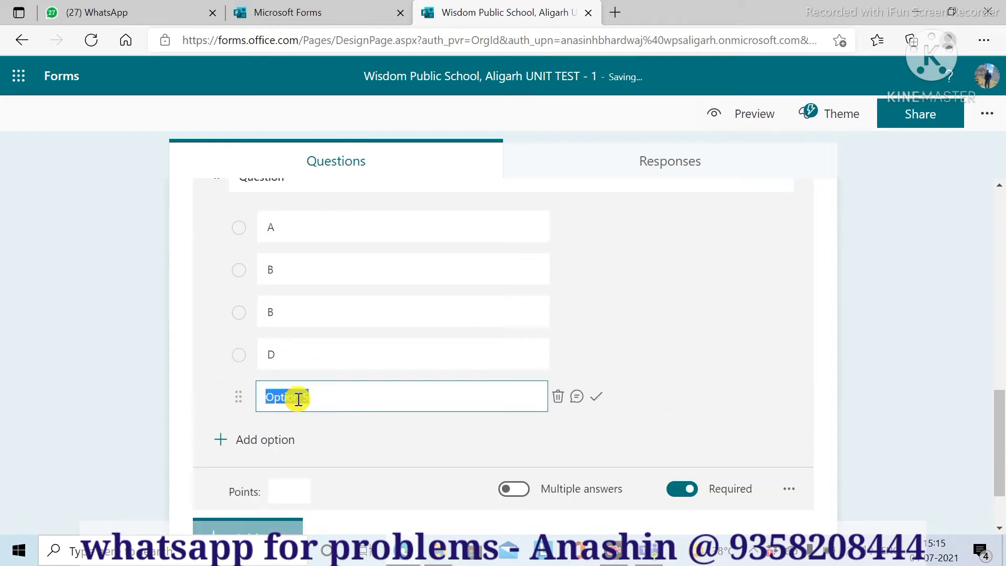
{"action": "type", "text": "E"}
{"action": "left_click", "coordinate": [220, 438]}
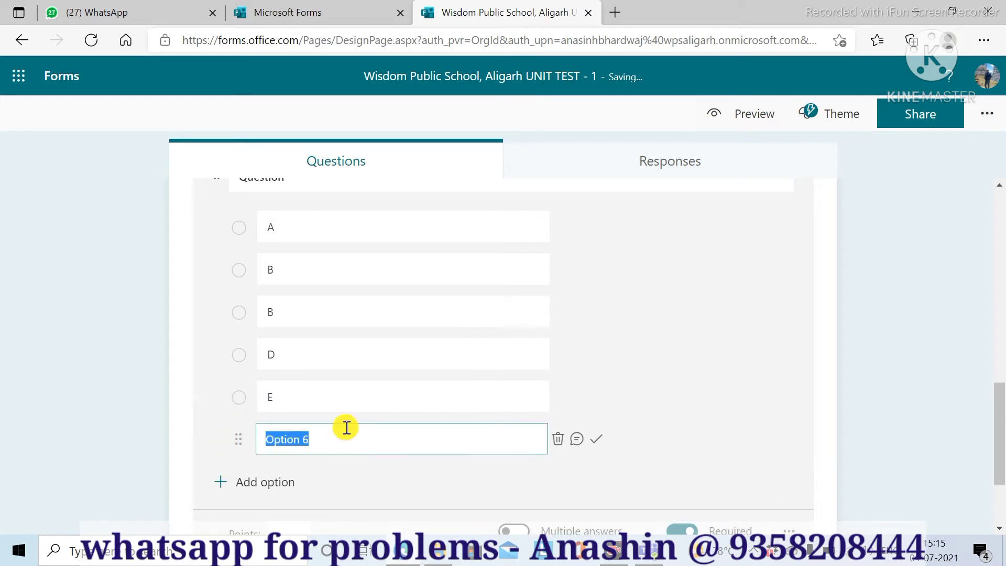
{"action": "type", "text": "F"}
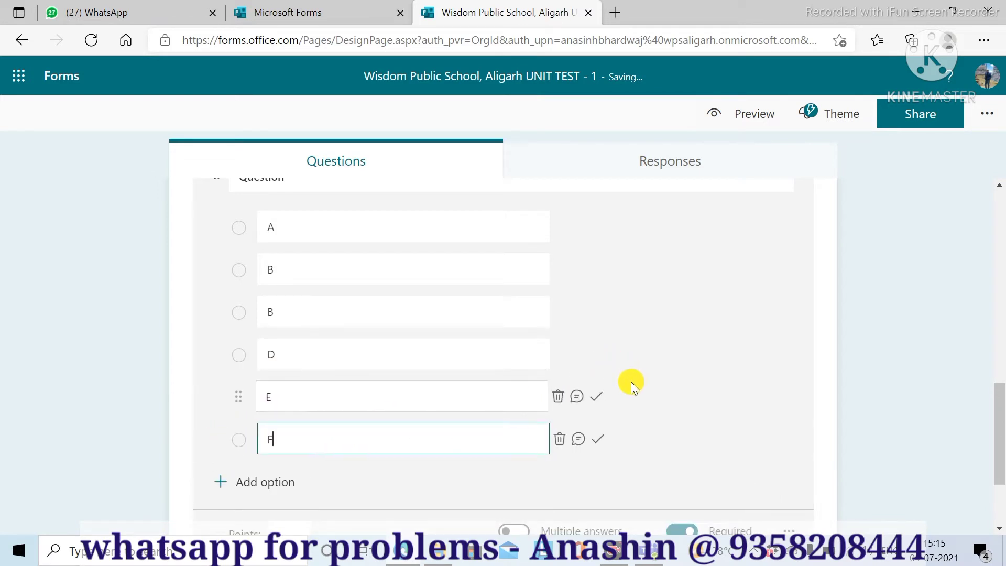
{"action": "scroll", "coordinate": [642, 388], "scroll_direction": "down", "scroll_amount": 2}
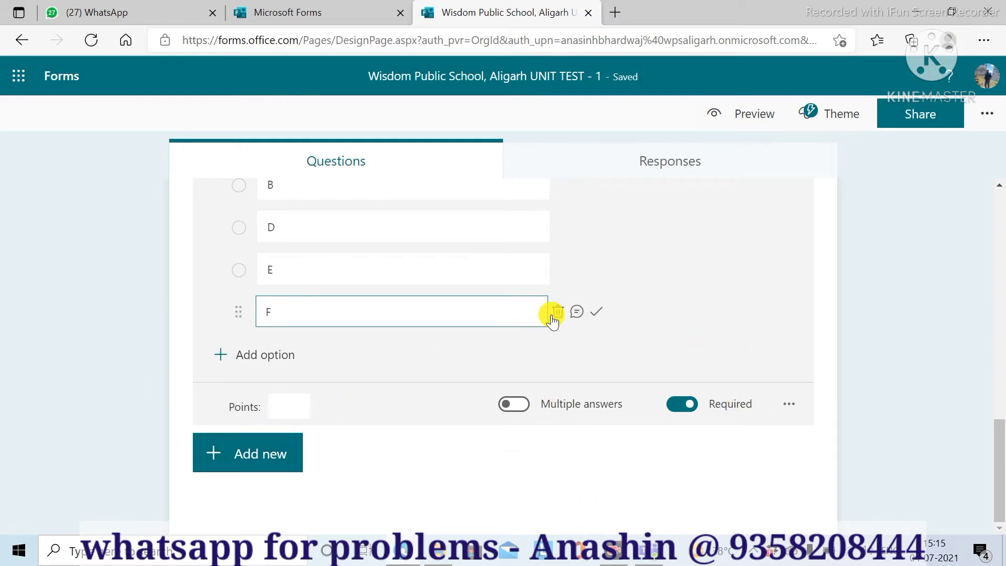
{"action": "scroll", "coordinate": [555, 321], "scroll_direction": "up", "scroll_amount": 5}
{"action": "scroll", "coordinate": [555, 322], "scroll_direction": "down", "scroll_amount": 2}
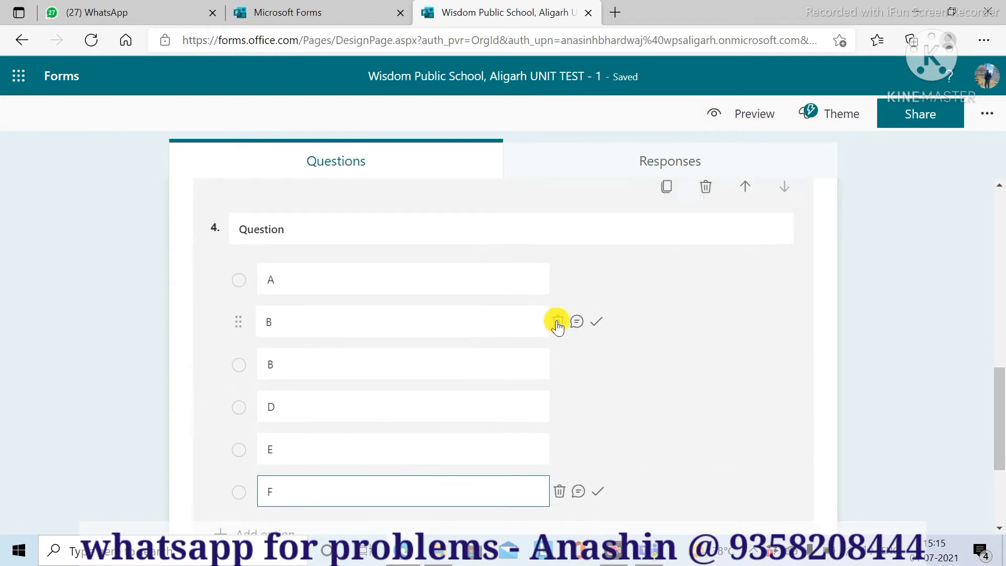
{"action": "scroll", "coordinate": [555, 321], "scroll_direction": "up", "scroll_amount": 3}
{"action": "scroll", "coordinate": [367, 354], "scroll_direction": "down", "scroll_amount": 6}
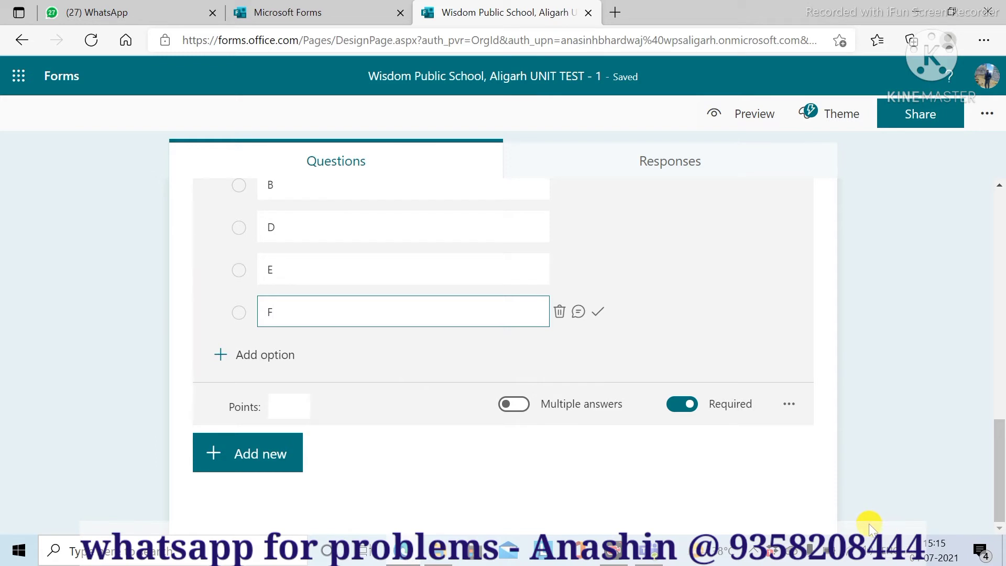
{"action": "left_click", "coordinate": [785, 520]}
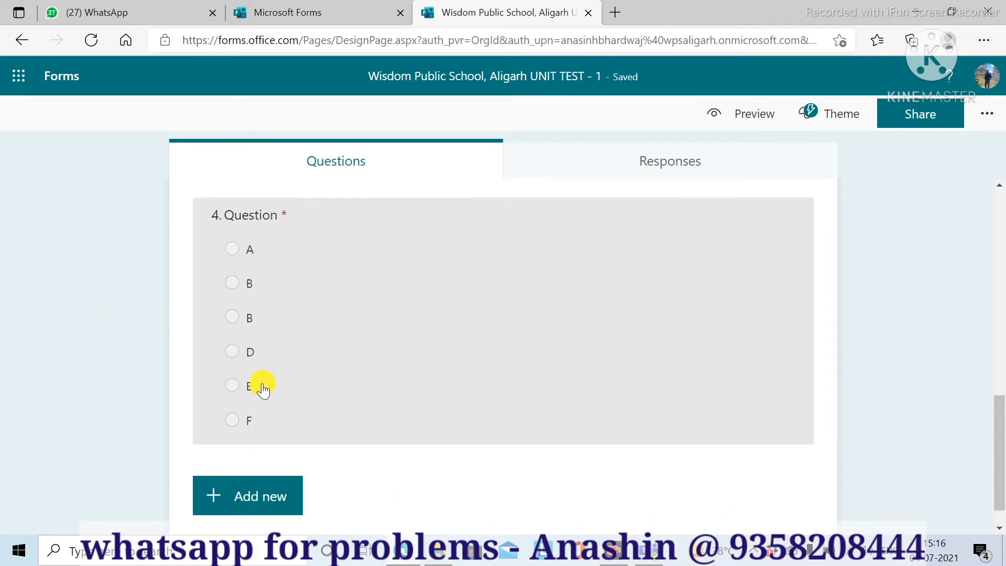
{"action": "scroll", "coordinate": [263, 386], "scroll_direction": "up", "scroll_amount": 15}
{"action": "scroll", "coordinate": [265, 390], "scroll_direction": "down", "scroll_amount": 2}
{"action": "scroll", "coordinate": [265, 391], "scroll_direction": "down", "scroll_amount": 10}
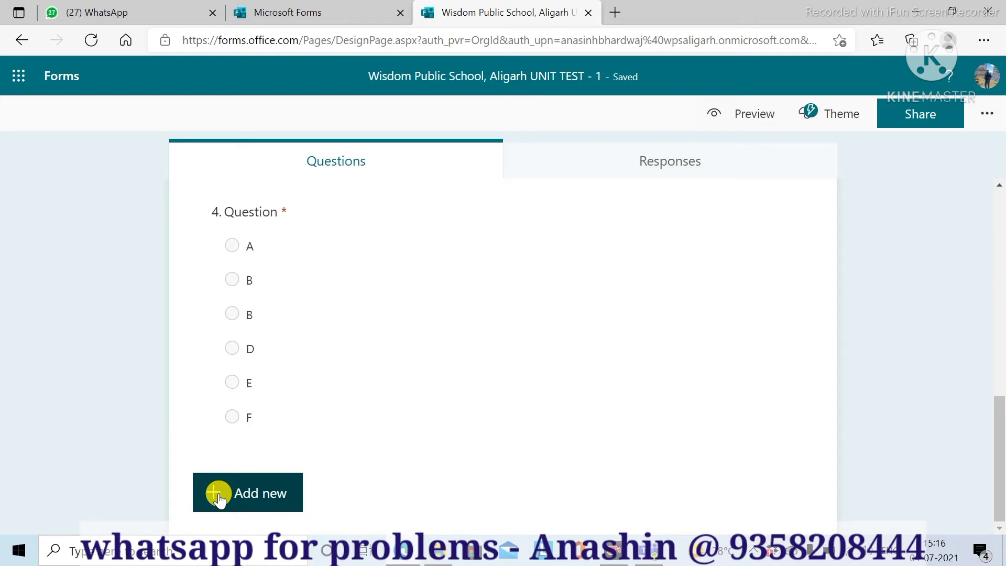
- Add a new section titled 'All questions are compulsory'
{"action": "left_click", "coordinate": [219, 495]}
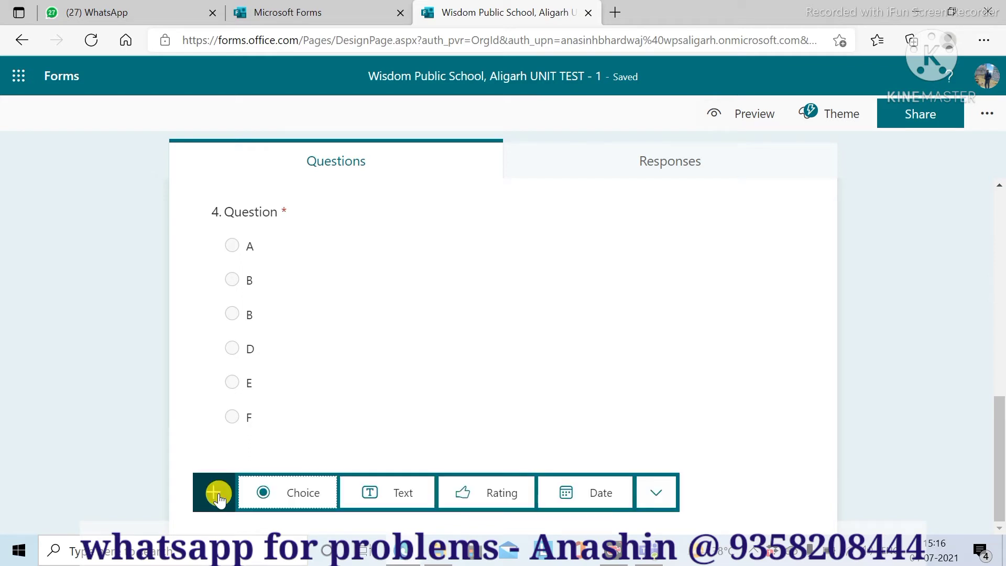
{"action": "left_click", "coordinate": [656, 495]}
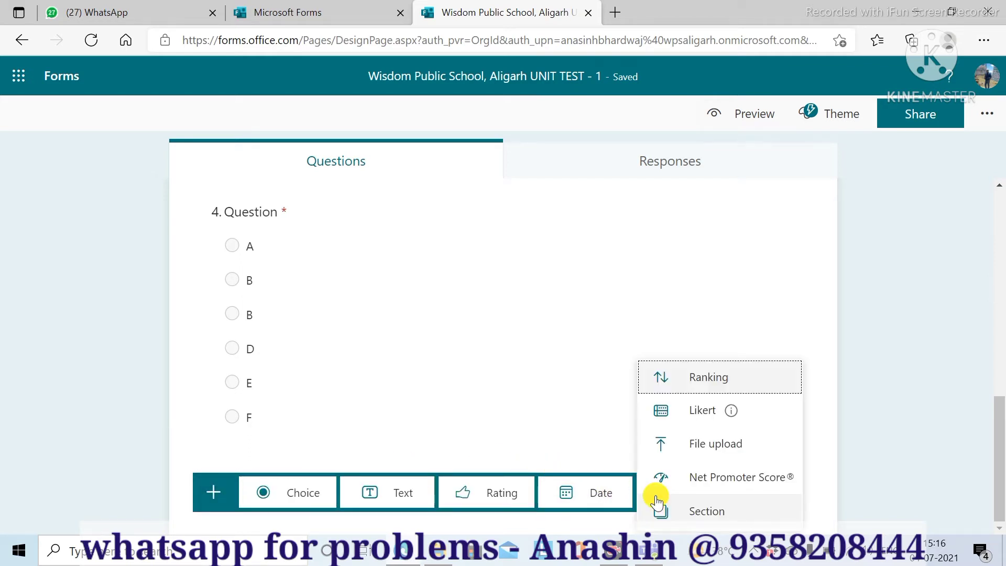
{"action": "left_click", "coordinate": [684, 513]}
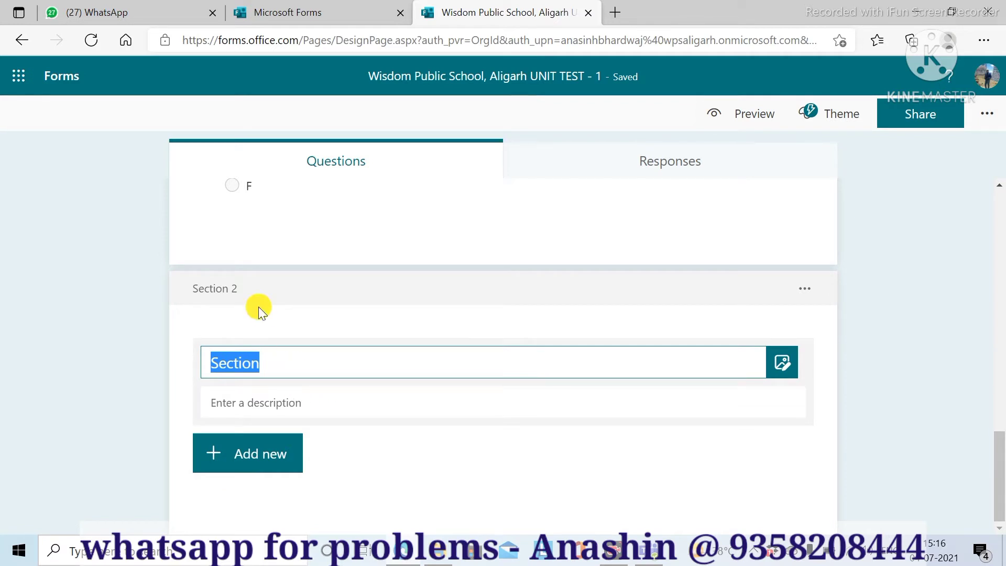
{"action": "type", "text": "All q"}
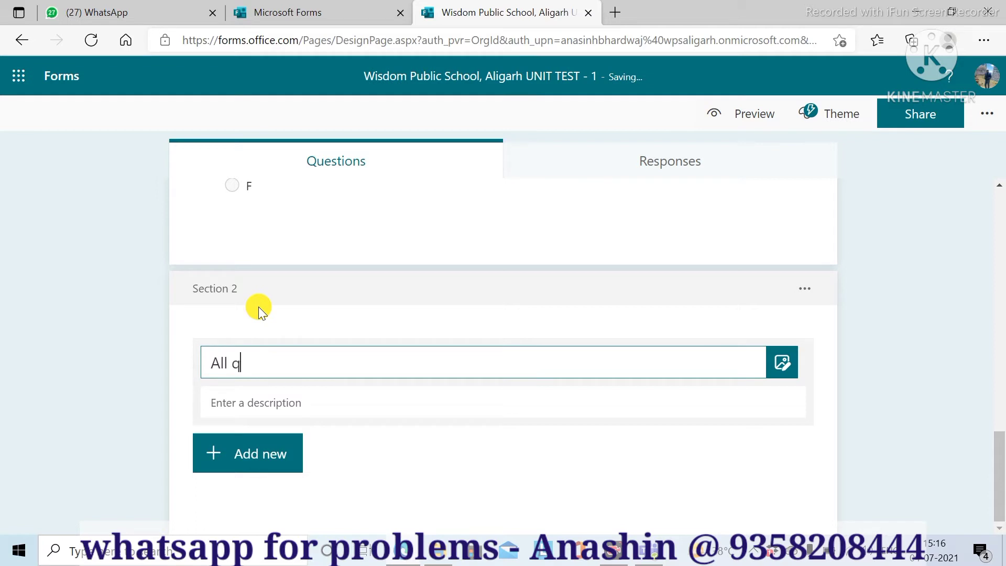
{"action": "type", "text": "uestions are c"}
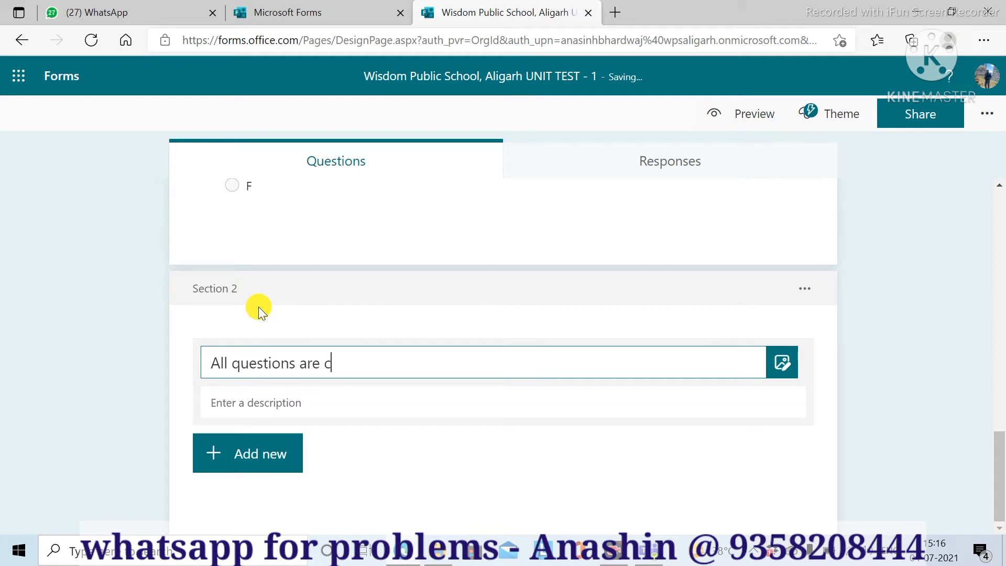
{"action": "type", "text": "ompulsa"}
{"action": "type", "text": "ry"}
{"action": "key", "text": "BackSpace"}
{"action": "key", "text": "BackSpace"}
{"action": "key", "text": "BackSpace"}
{"action": "type", "text": "ory"}
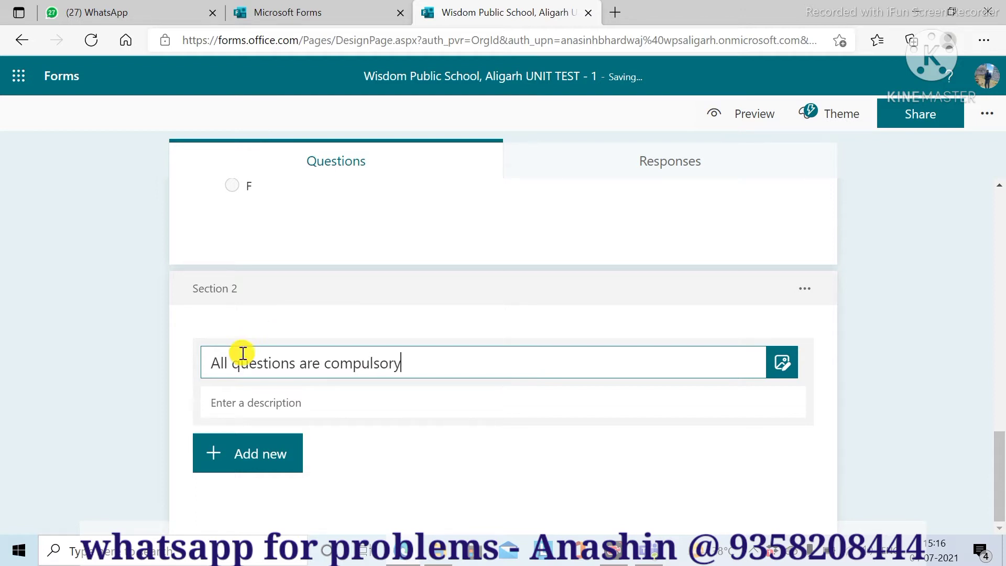
- Give the section the description 'Each carry one marks'
{"action": "left_click", "coordinate": [234, 407]}
{"action": "type", "text": "Ecah"}
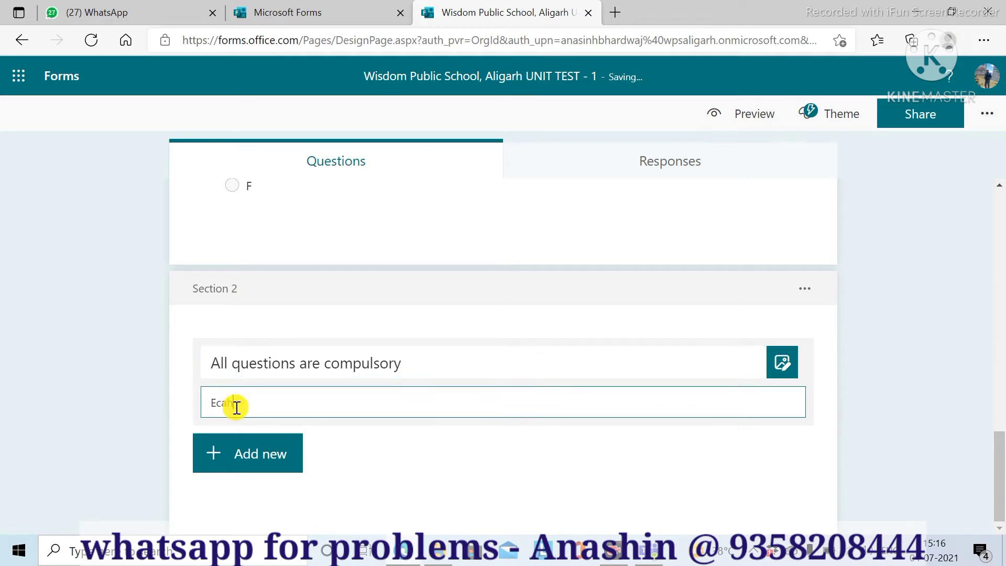
{"action": "key", "text": "BackSpace"}
{"action": "key", "text": "BackSpace"}
{"action": "type", "text": "ach carry one marks"}
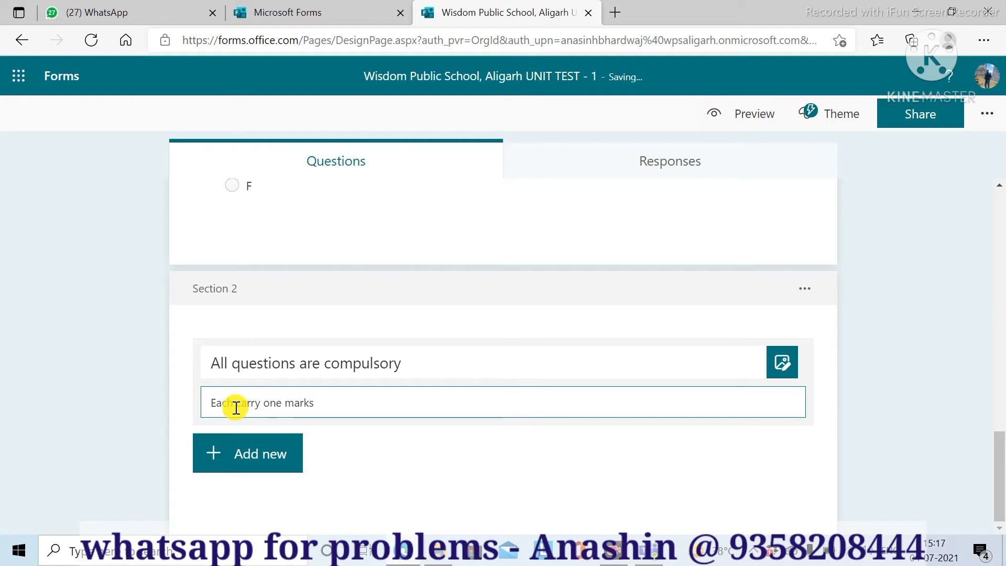
- Add choice question 5 titled '1. How many vowels are there in English' to Section 2
{"action": "left_click", "coordinate": [254, 465]}
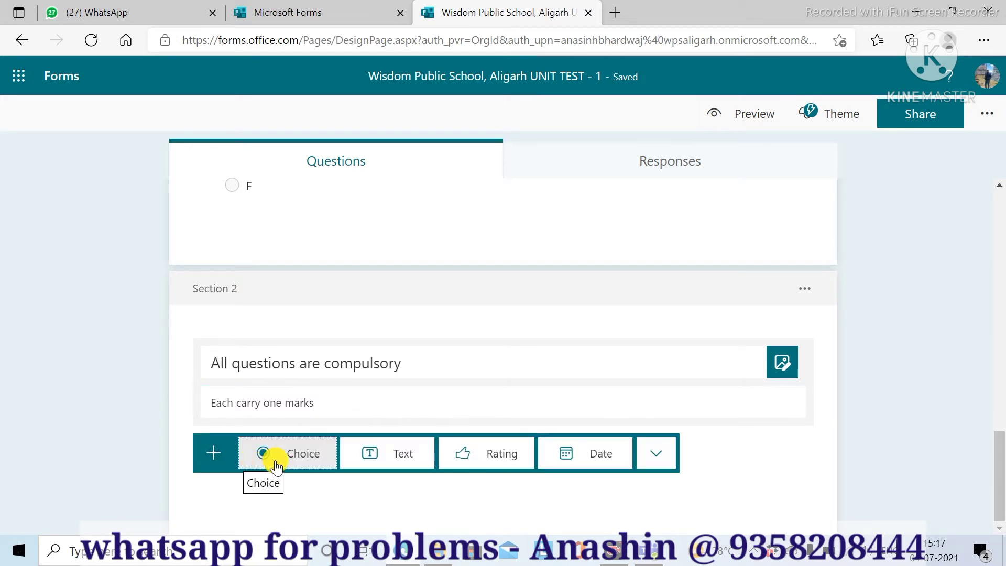
{"action": "left_click", "coordinate": [276, 465]}
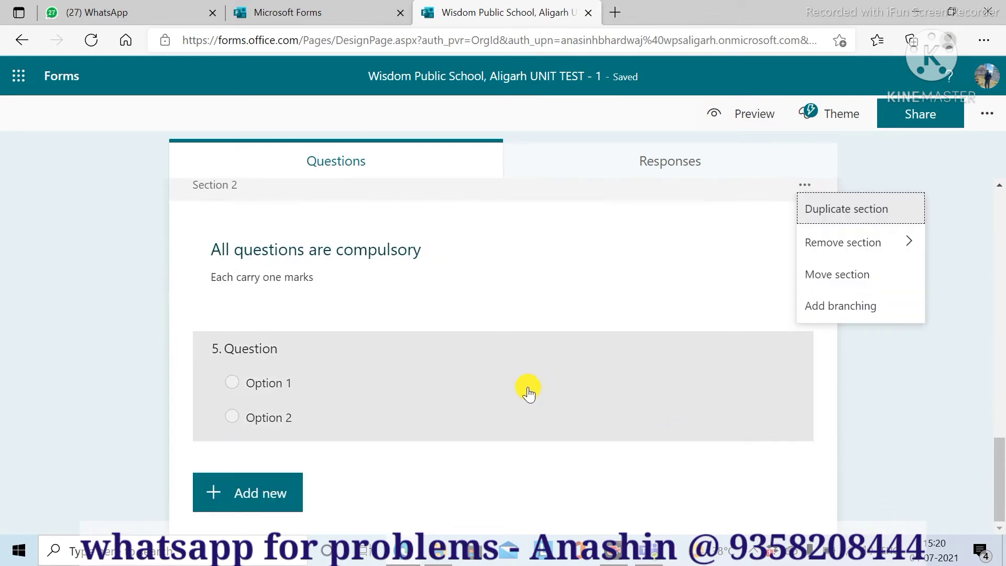
{"action": "left_click", "coordinate": [243, 349]}
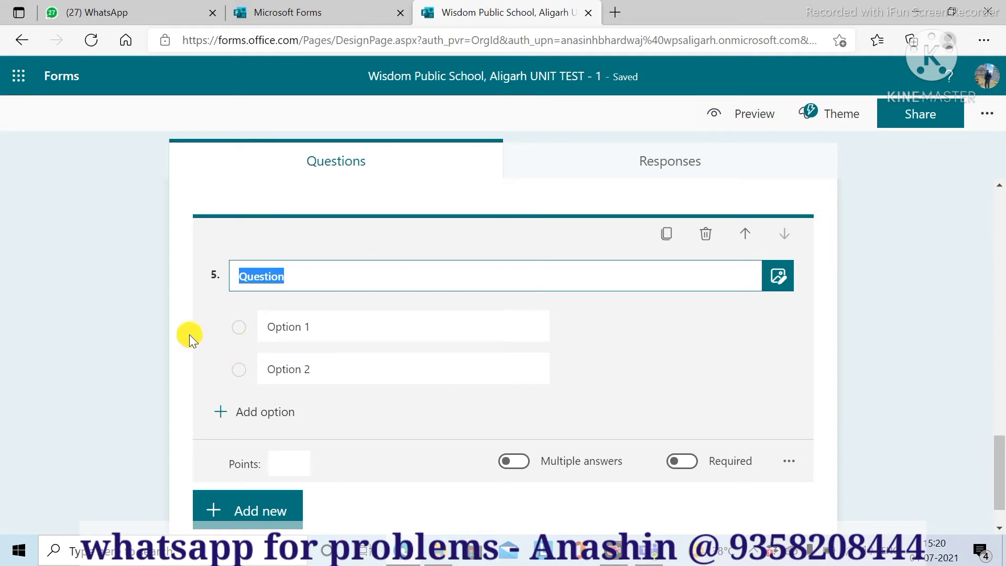
{"action": "left_click", "coordinate": [239, 277]}
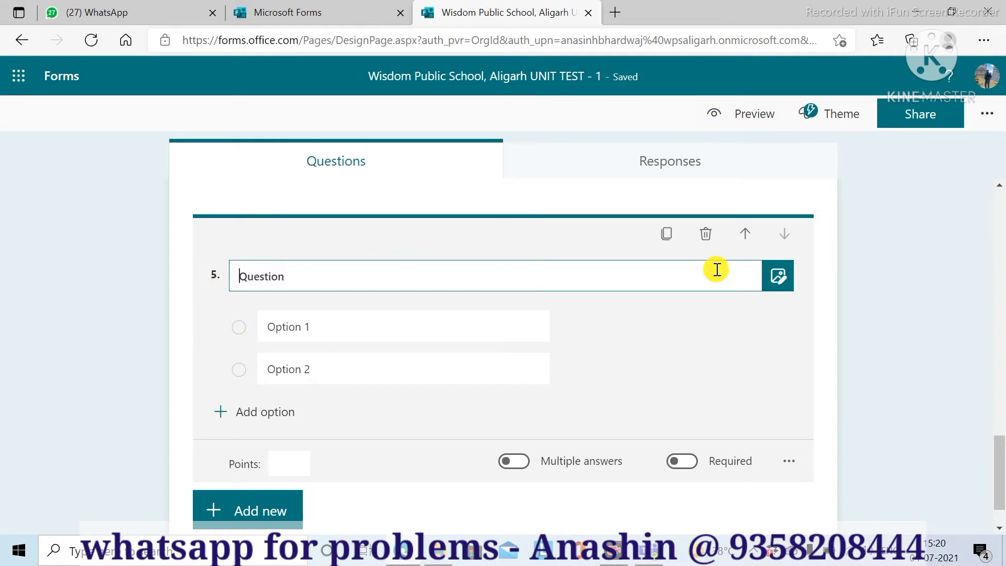
{"action": "type", "text": "1. Question"}
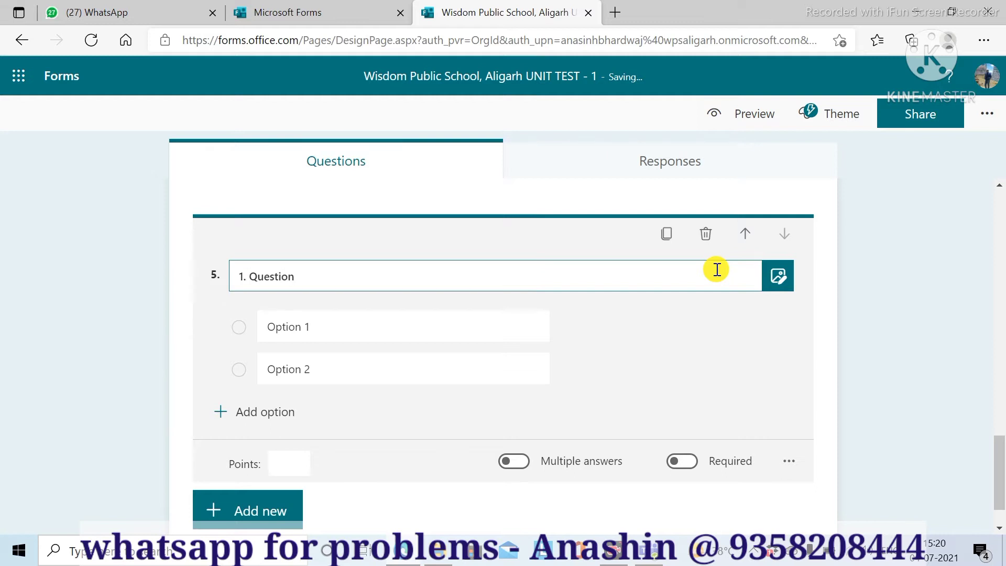
{"action": "double_click", "coordinate": [269, 276]}
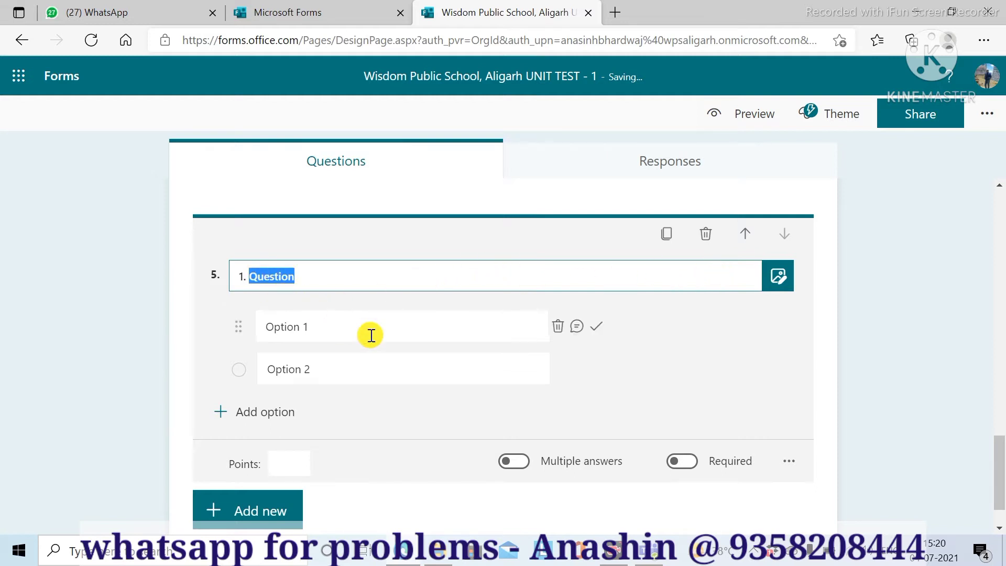
{"action": "type", "text": "H"}
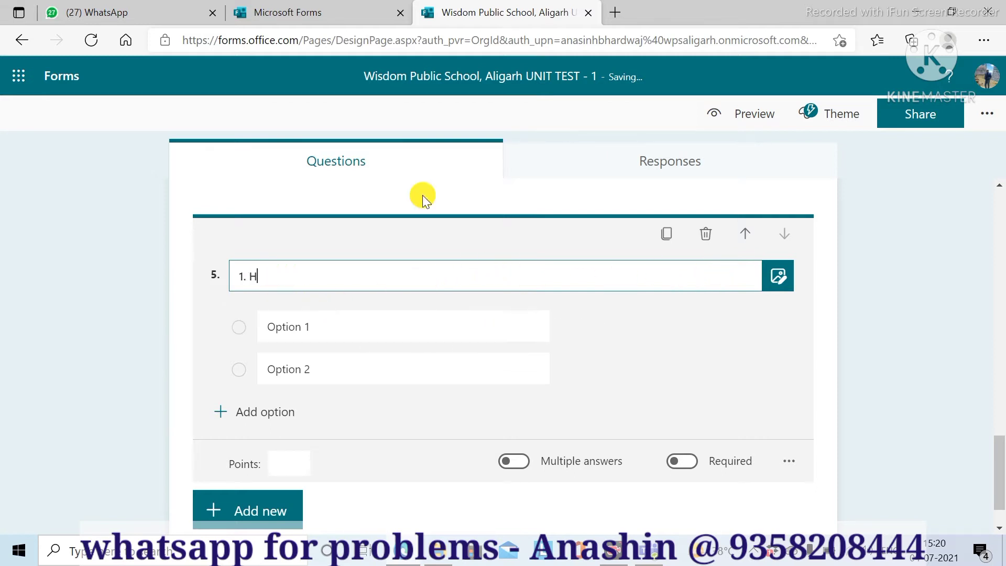
{"action": "type", "text": "ow ma"}
{"action": "key", "text": "BackSpace"}
{"action": "type", "text": "many vowels are"}
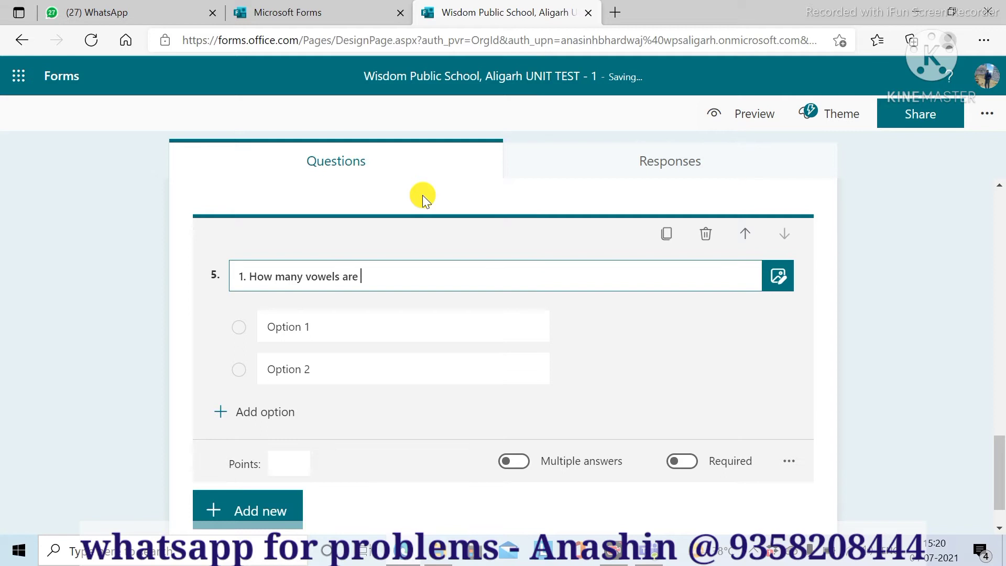
{"action": "type", "text": " there in English"}
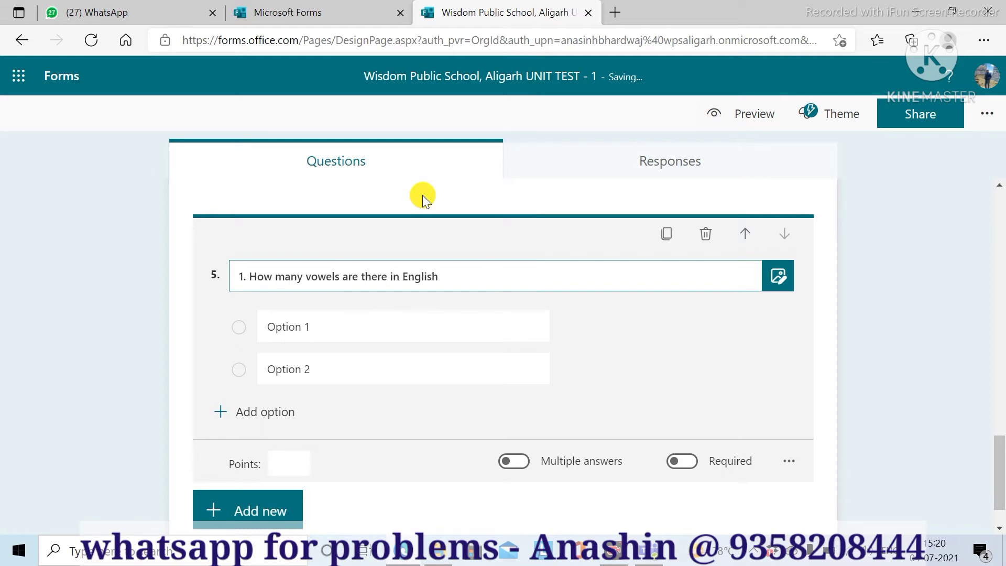
{"action": "left_click", "coordinate": [298, 328]}
- Enter answer choices 23, 24, 25 and 26, marking 26 as correct
{"action": "triple_click", "coordinate": [298, 328]}
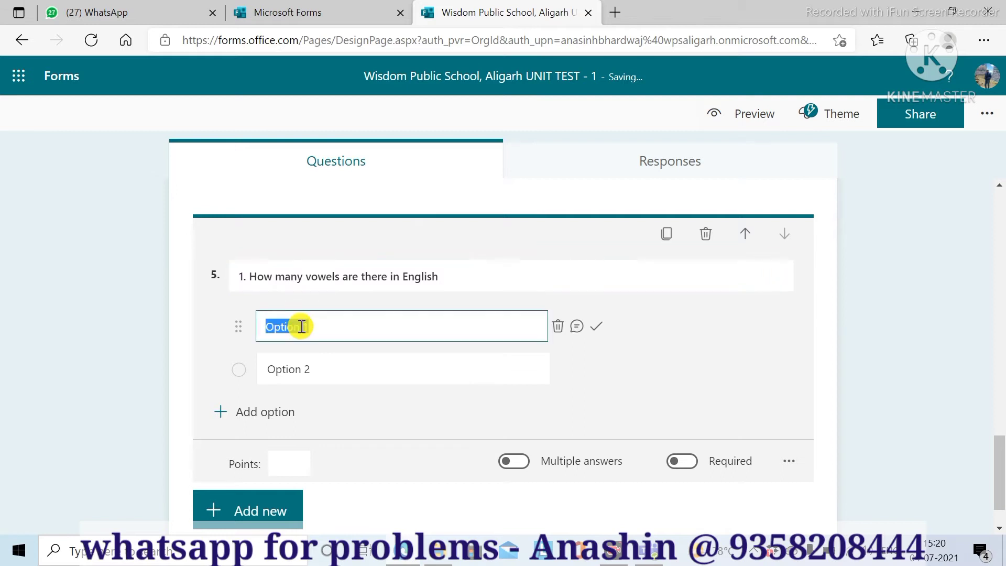
{"action": "type", "text": "23"}
{"action": "type", "text": "24"}
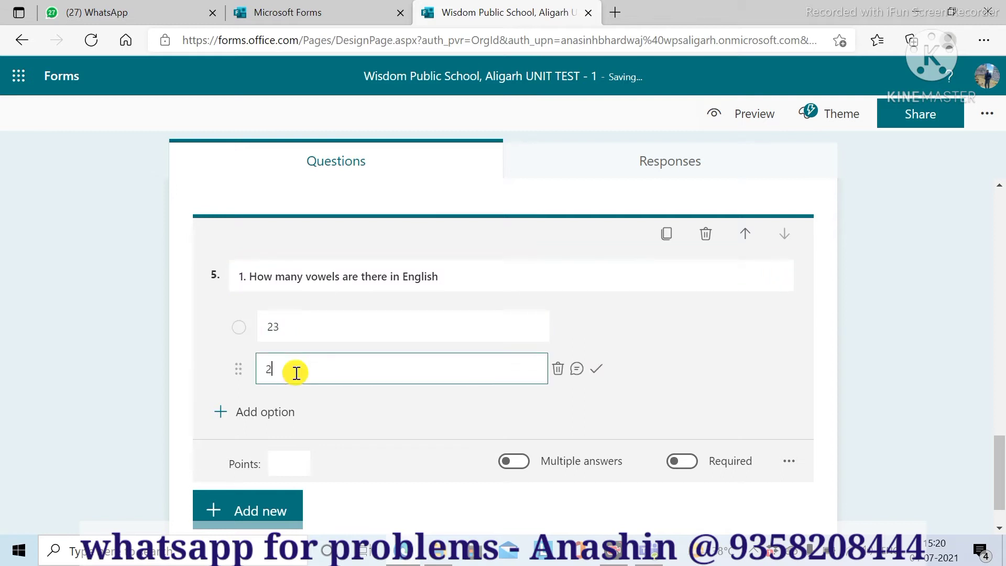
{"action": "left_click", "coordinate": [222, 414]}
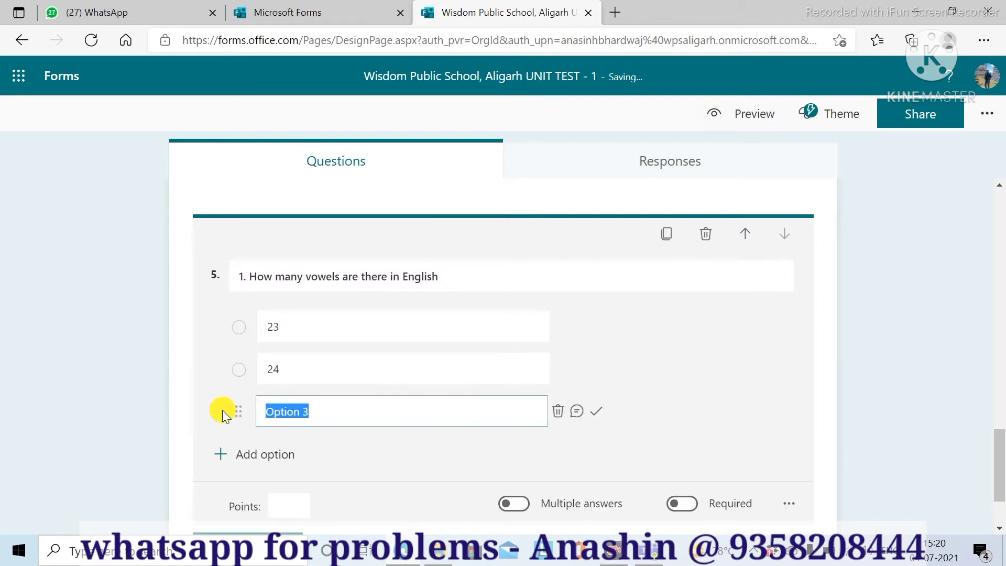
{"action": "type", "text": "25"}
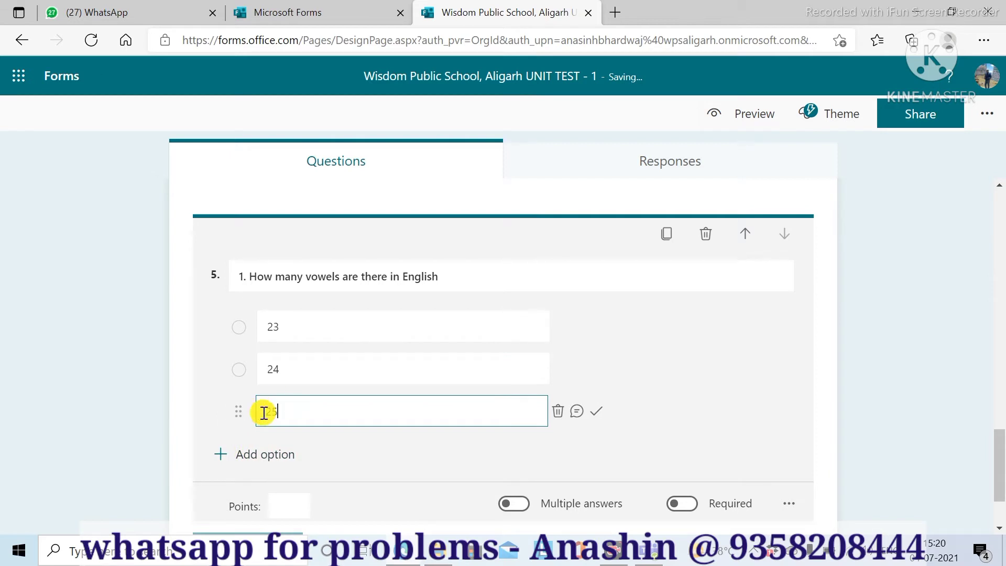
{"action": "left_click", "coordinate": [222, 448]}
{"action": "type", "text": "26"}
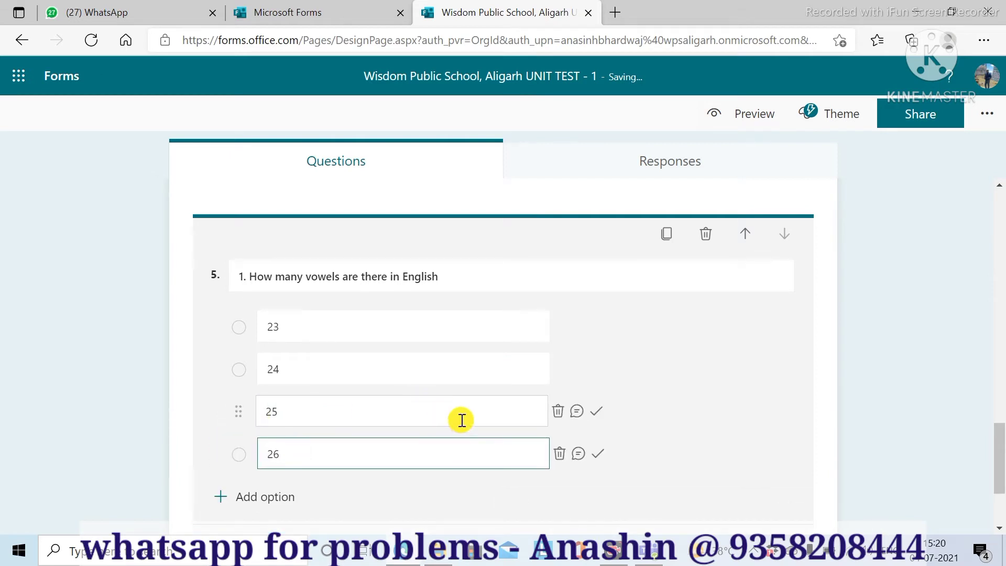
{"action": "left_click", "coordinate": [597, 460]}
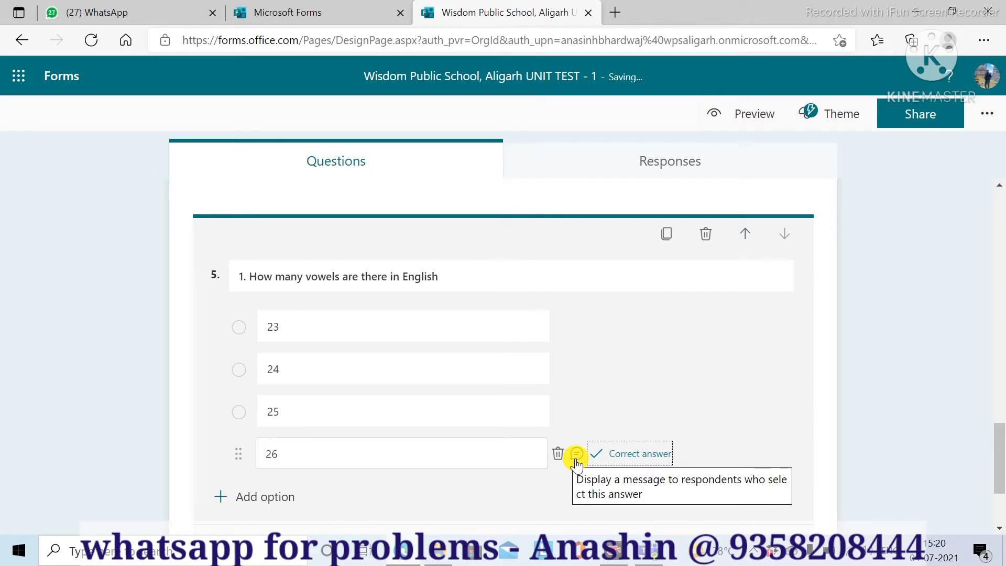
- Make question 5 worth 1 point
{"action": "scroll", "coordinate": [579, 453], "scroll_direction": "down", "scroll_amount": 3}
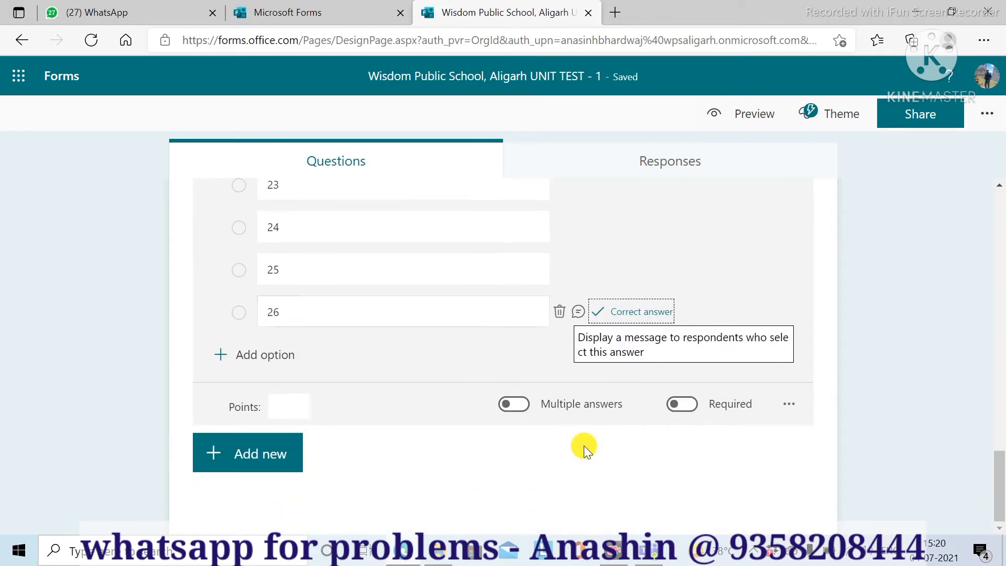
{"action": "left_click", "coordinate": [301, 411]}
{"action": "type", "text": "1"}
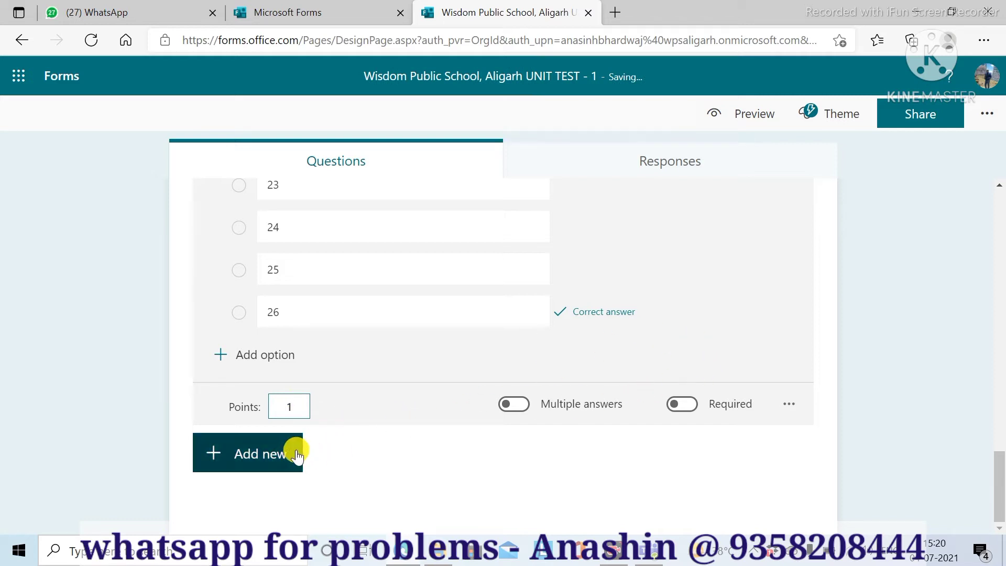
{"action": "left_click", "coordinate": [232, 462]}
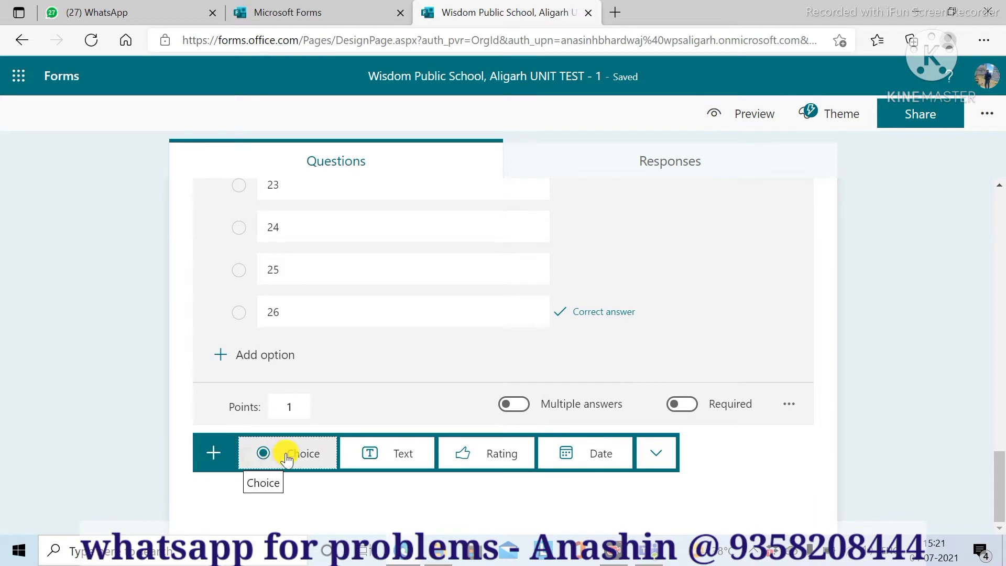
- Add choice question 6 titled 'RAM stands for'
{"action": "left_click", "coordinate": [288, 456]}
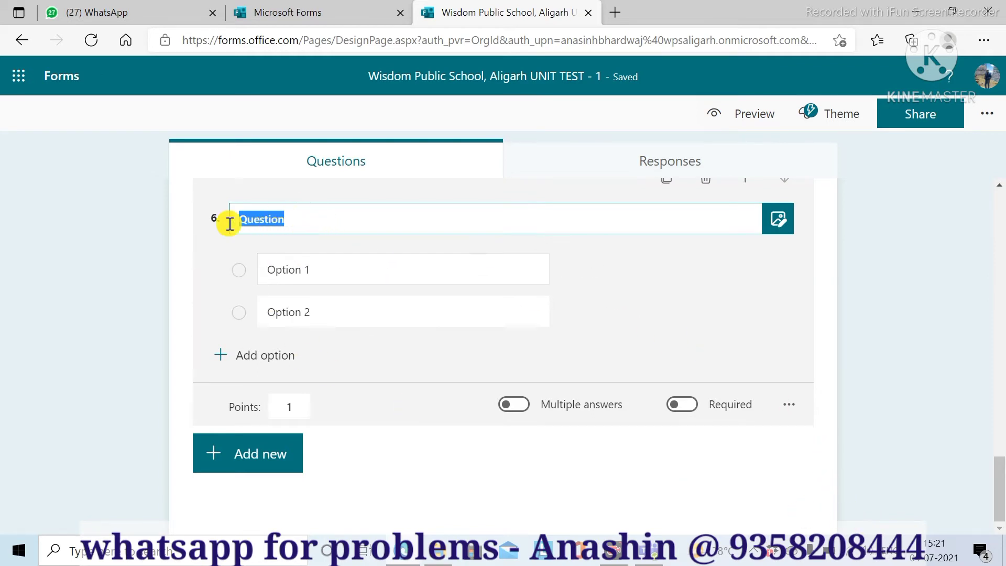
{"action": "type", "text": "Ful"}
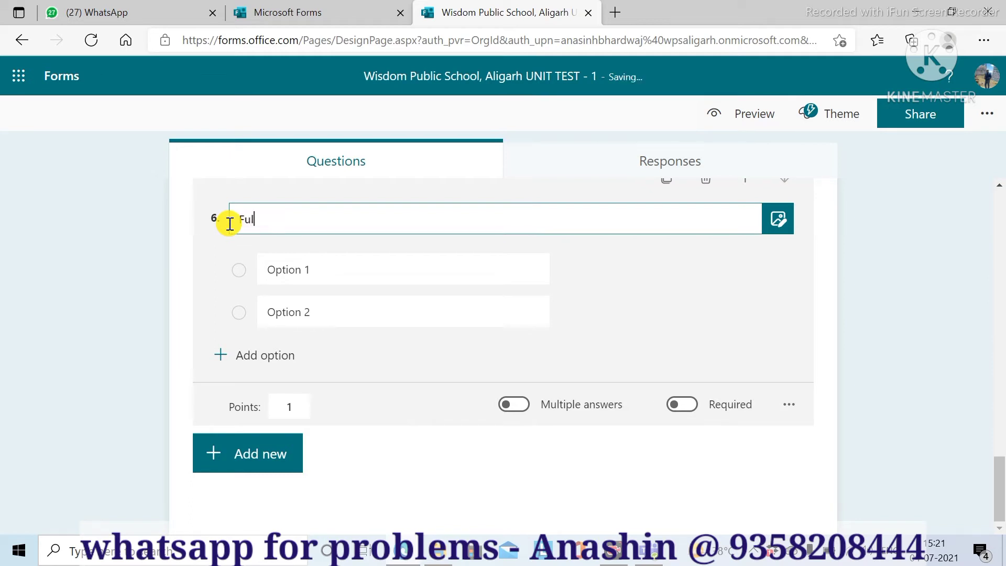
{"action": "key", "text": "BackSpace"}
{"action": "key", "text": "BackSpace"}
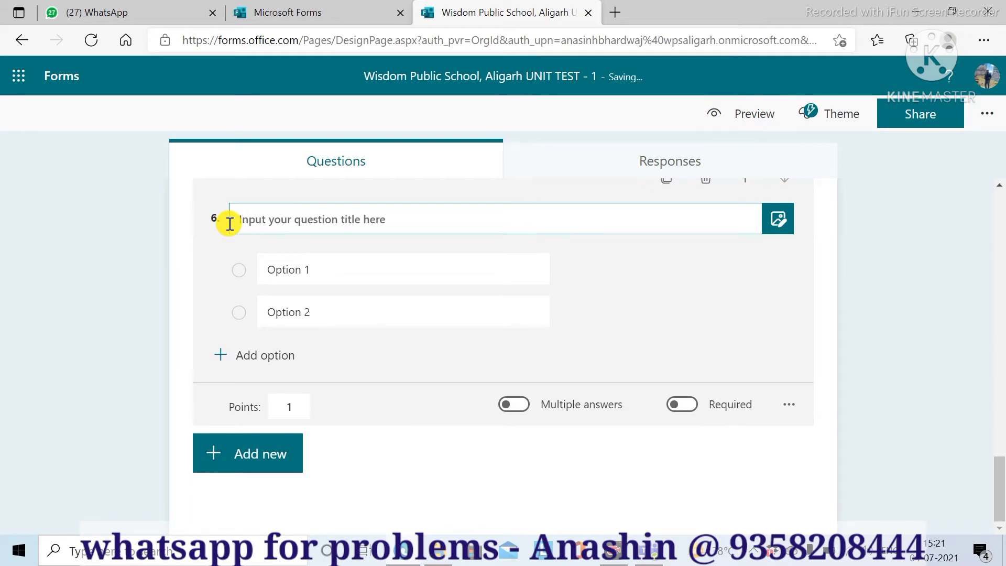
{"action": "type", "text": "RAM s"}
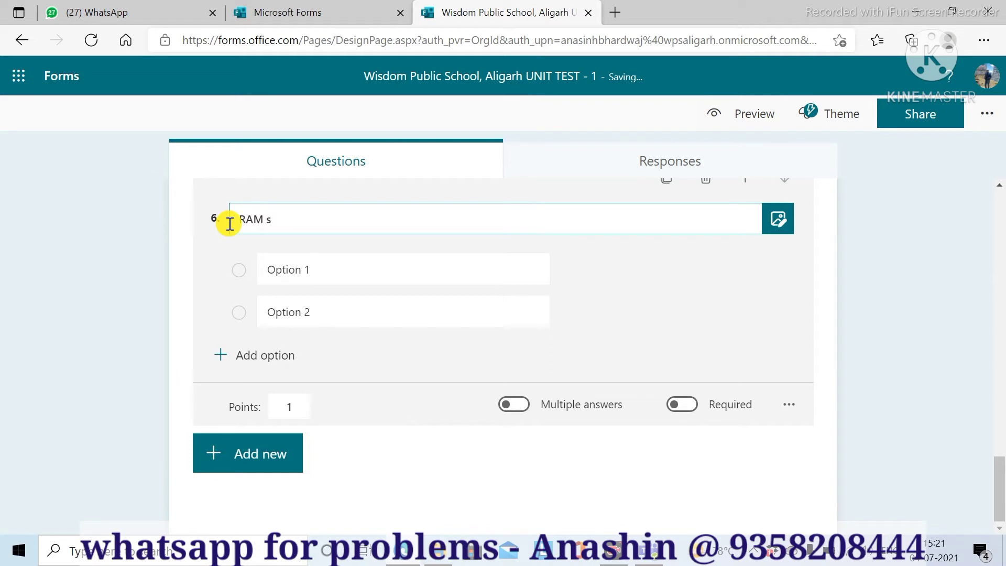
{"action": "type", "text": "tands fr"}
{"action": "left_click", "coordinate": [275, 279]}
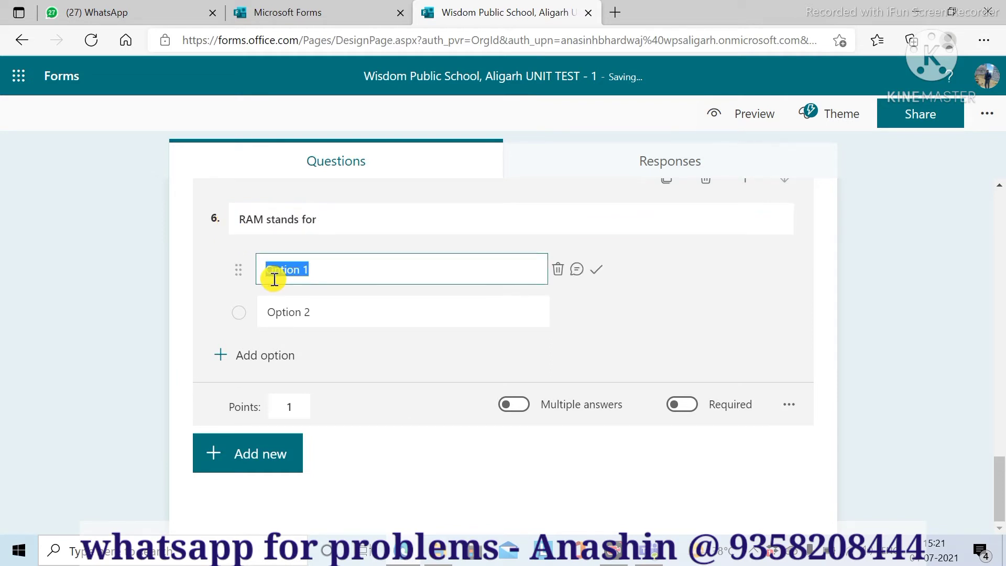
- Fill the first two options with 'Ramdome Access Memory' and 'Runtime Access Memory'
{"action": "type", "text": "Ramdome Access "}
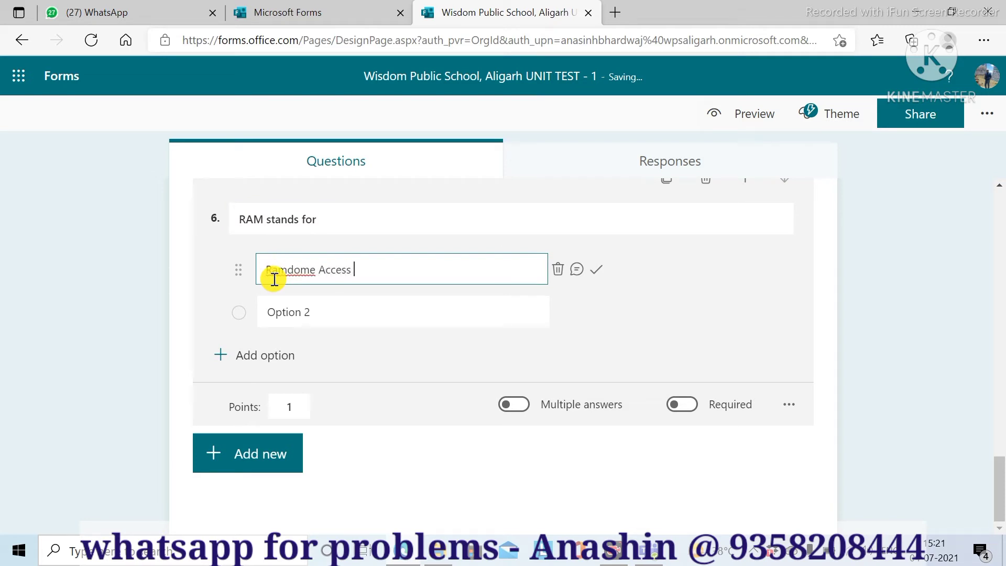
{"action": "type", "text": "Memory"}
{"action": "left_click", "coordinate": [285, 314]}
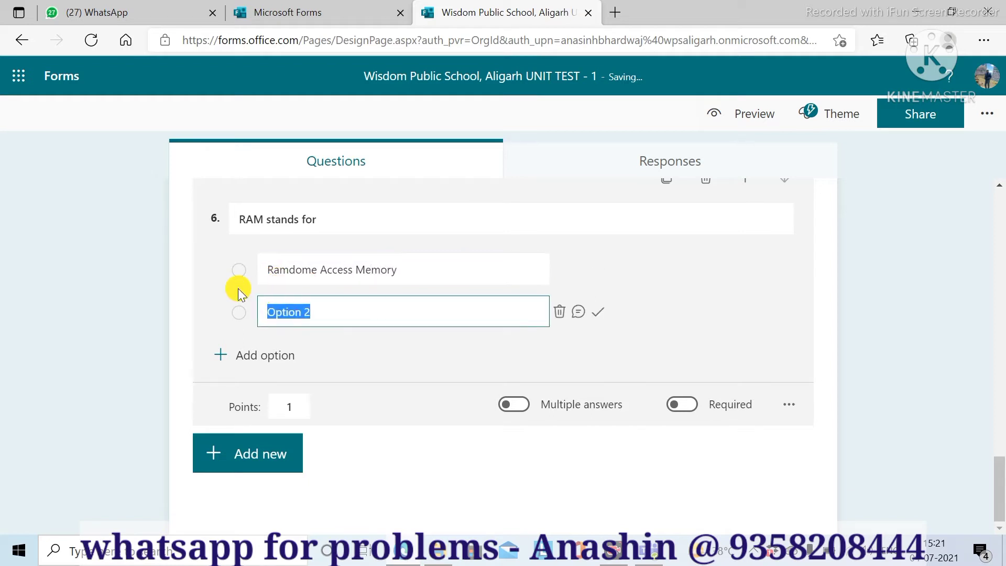
{"action": "type", "text": "Runtom"}
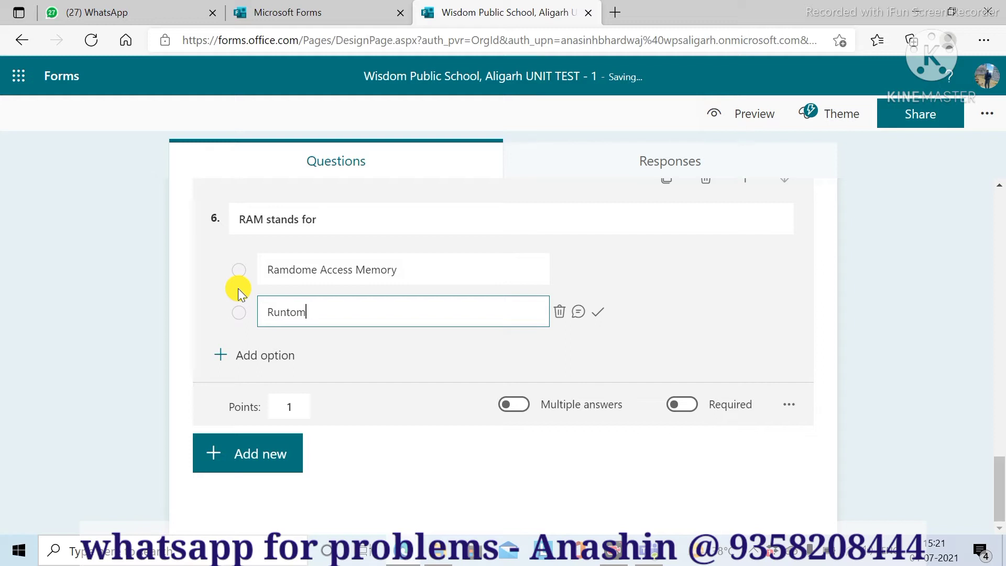
{"action": "key", "text": "BackSpace"}
{"action": "key", "text": "BackSpace"}
{"action": "type", "text": "ime Access Memory"}
{"action": "key", "text": "BackSpace"}
{"action": "key", "text": "BackSpace"}
{"action": "type", "text": "ry"}
- Add options 'Random Access Memory' and 'None of Them', marking Random Access Memory correct
{"action": "left_click", "coordinate": [225, 355]}
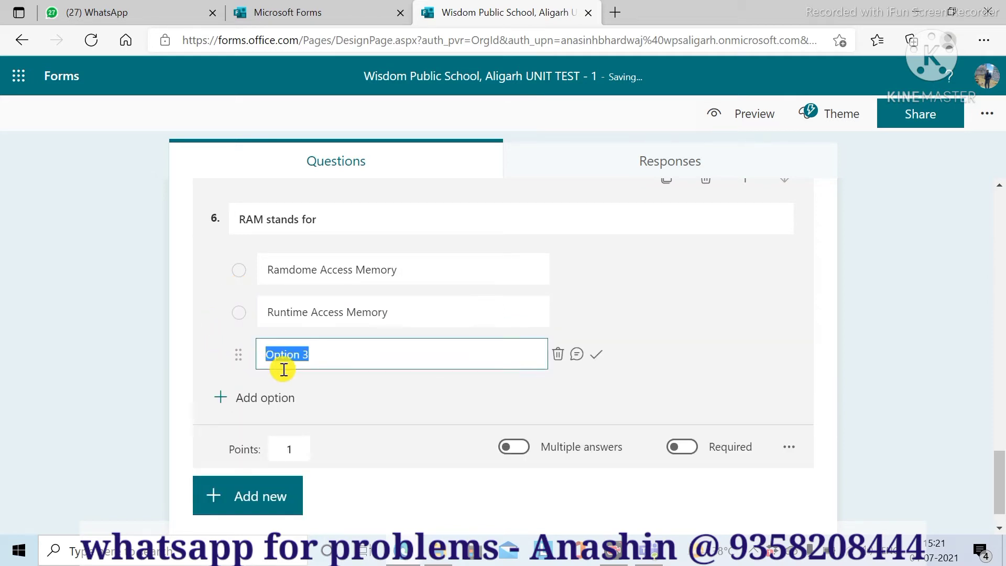
{"action": "type", "text": "Random Access M"}
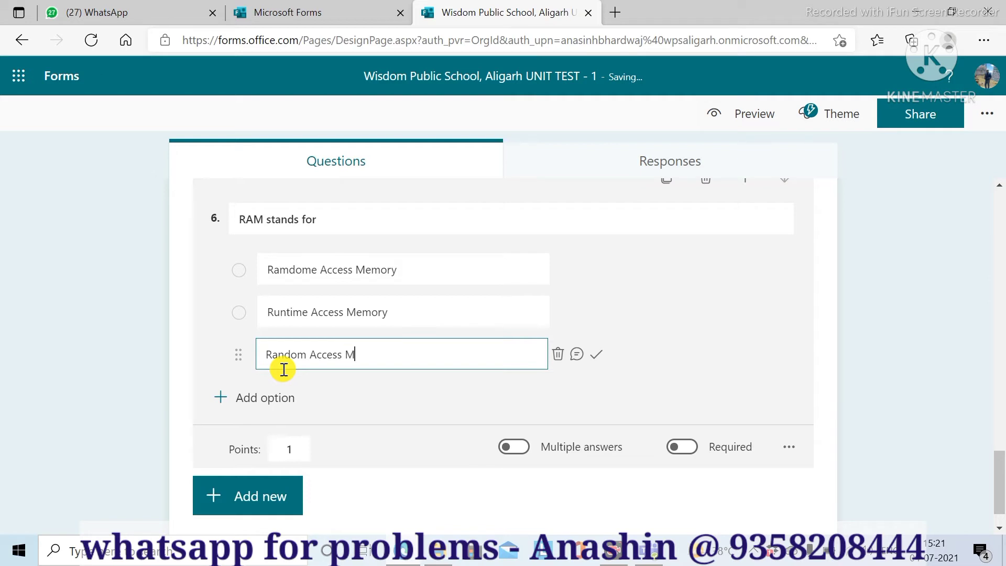
{"action": "type", "text": "emory"}
{"action": "left_click", "coordinate": [221, 397]}
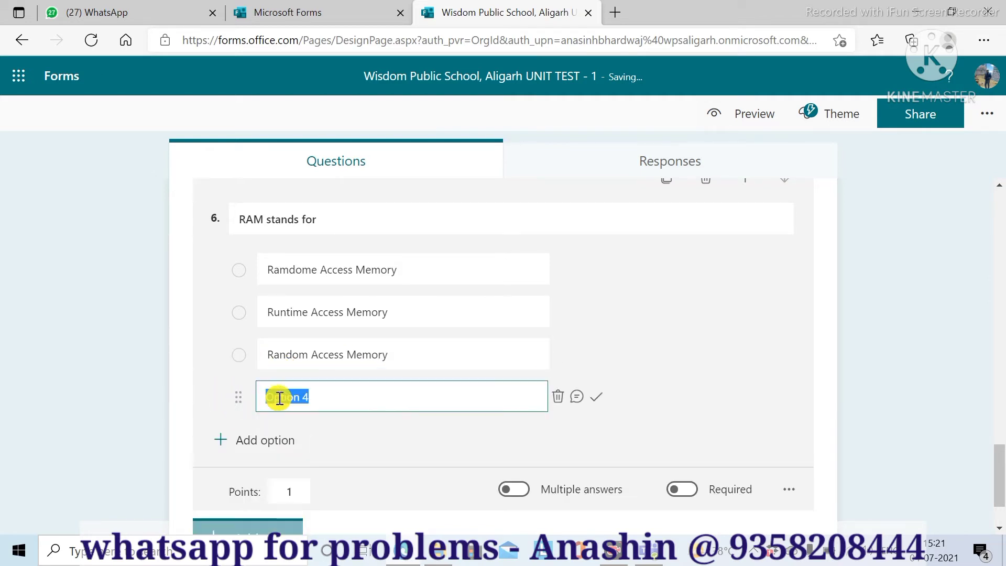
{"action": "type", "text": "None of"}
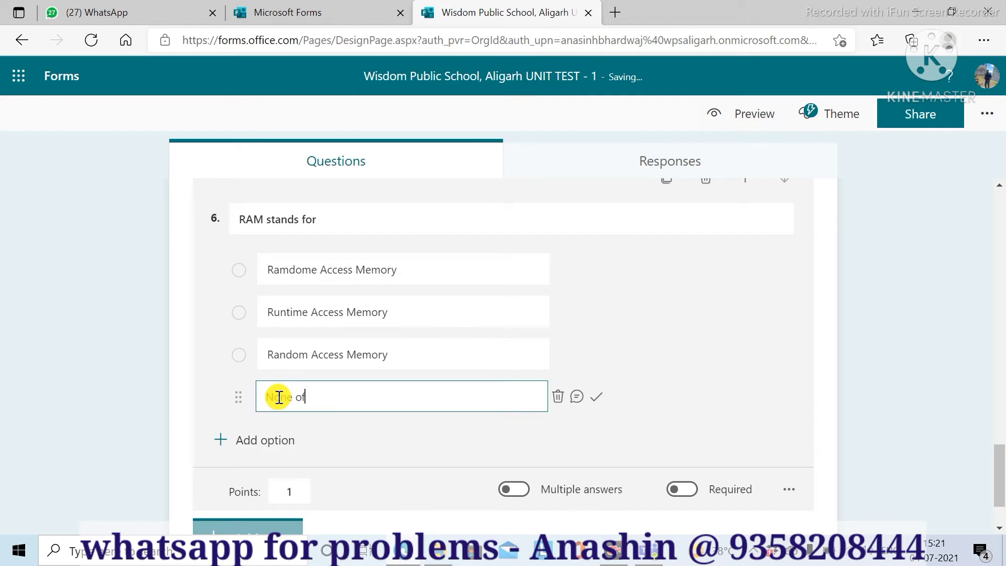
{"action": "type", "text": " Them"}
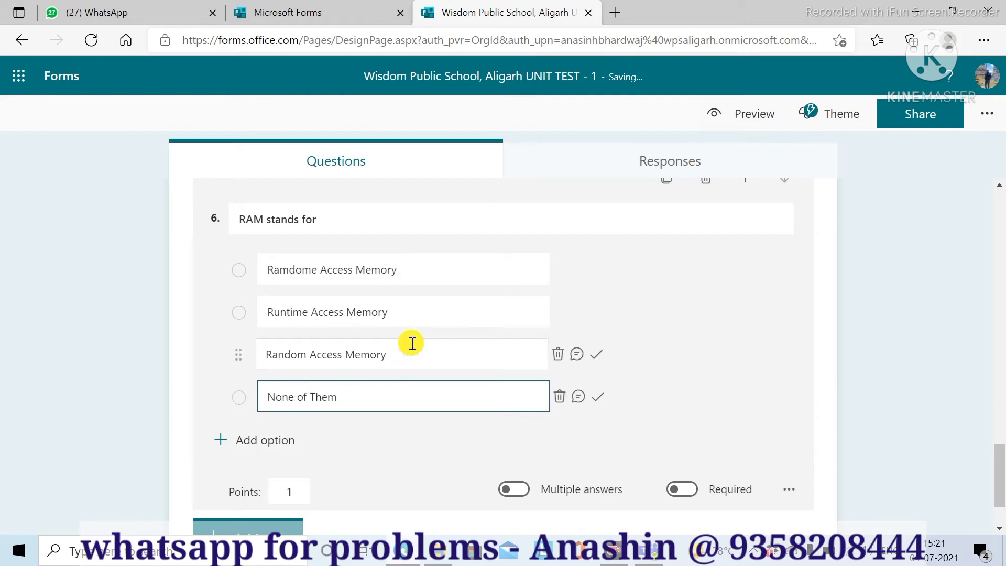
{"action": "left_click", "coordinate": [442, 347]}
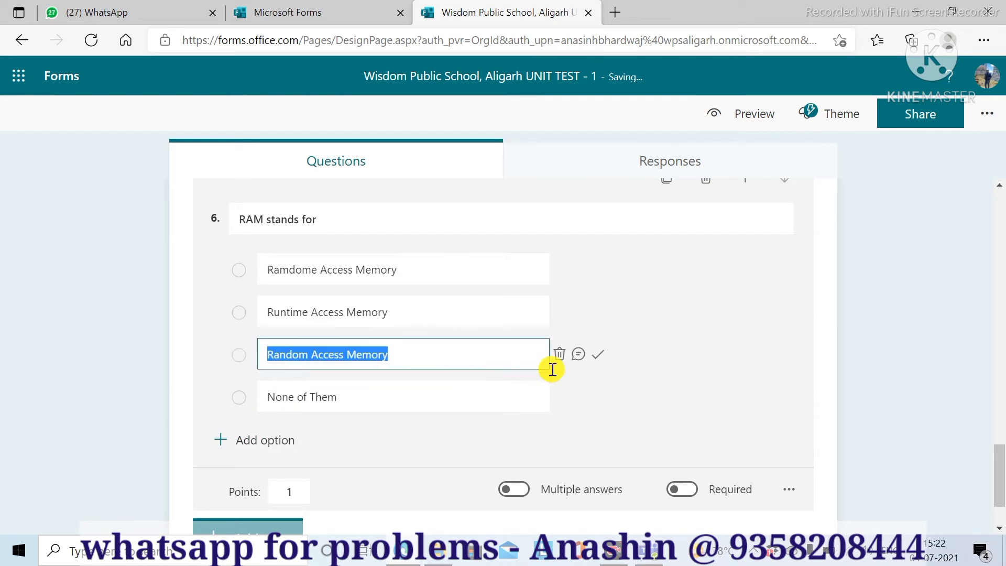
{"action": "left_click", "coordinate": [598, 355]}
{"action": "scroll", "coordinate": [420, 438], "scroll_direction": "down", "scroll_amount": 1}
{"action": "scroll", "coordinate": [419, 439], "scroll_direction": "down", "scroll_amount": 1}
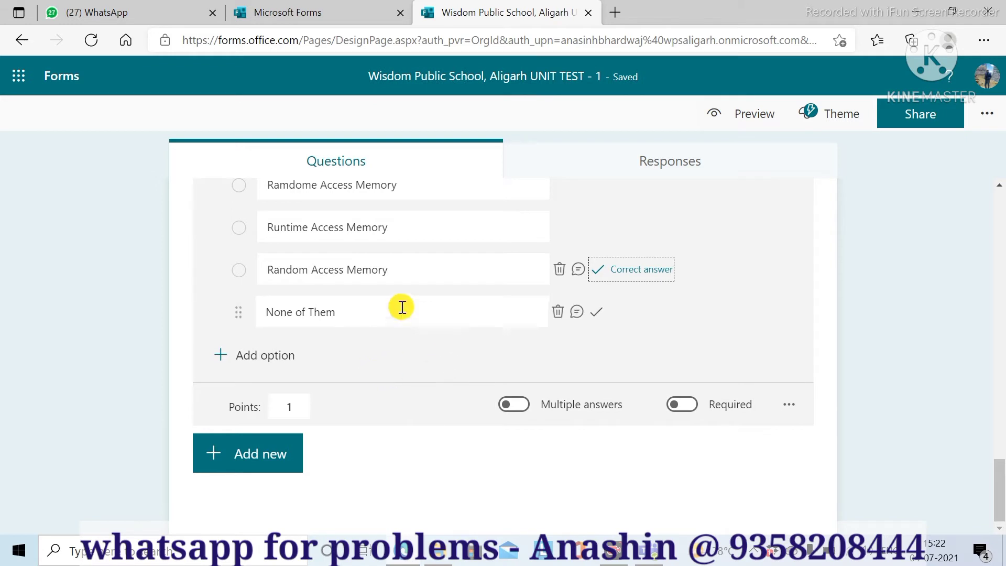
{"action": "left_click", "coordinate": [228, 461]}
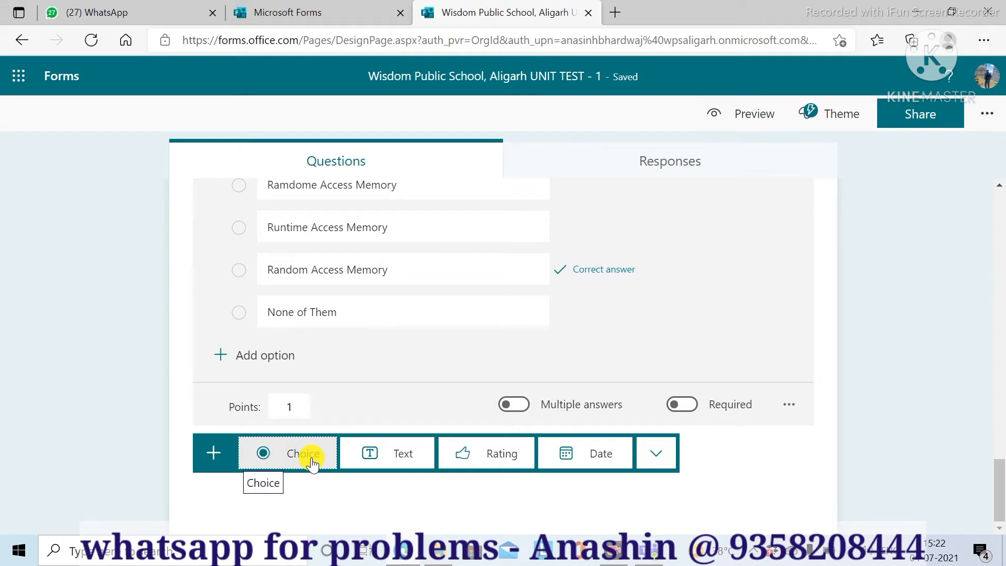
- Add choice question 7 titled '3 . Laptop is a type of'
{"action": "left_click", "coordinate": [312, 457]}
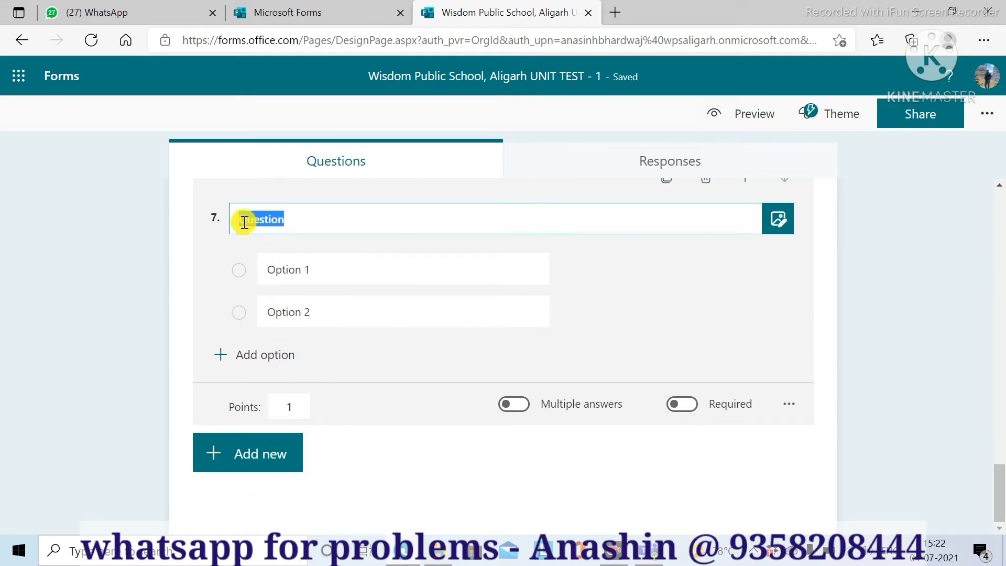
{"action": "left_click", "coordinate": [288, 220]}
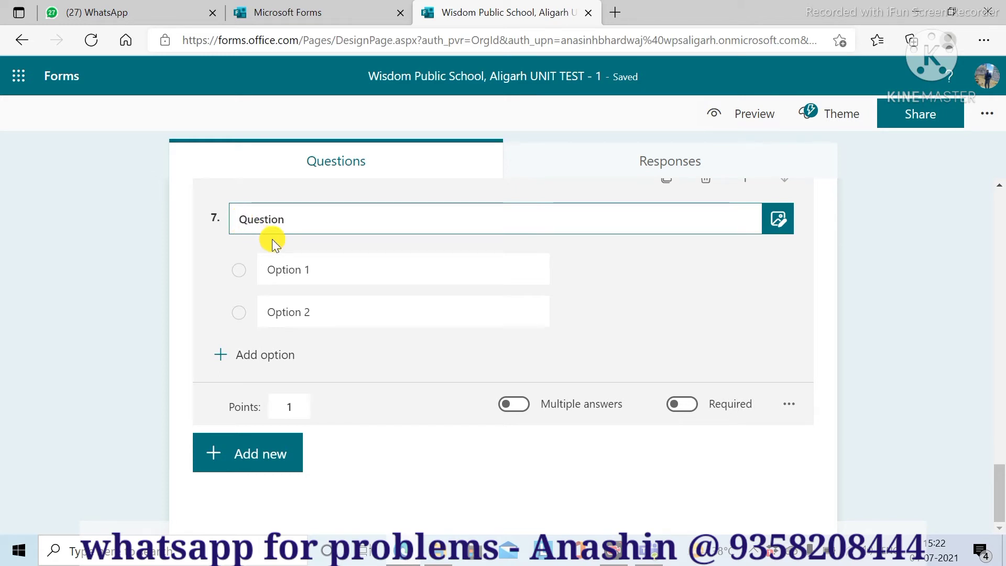
{"action": "type", "text": "3 ."}
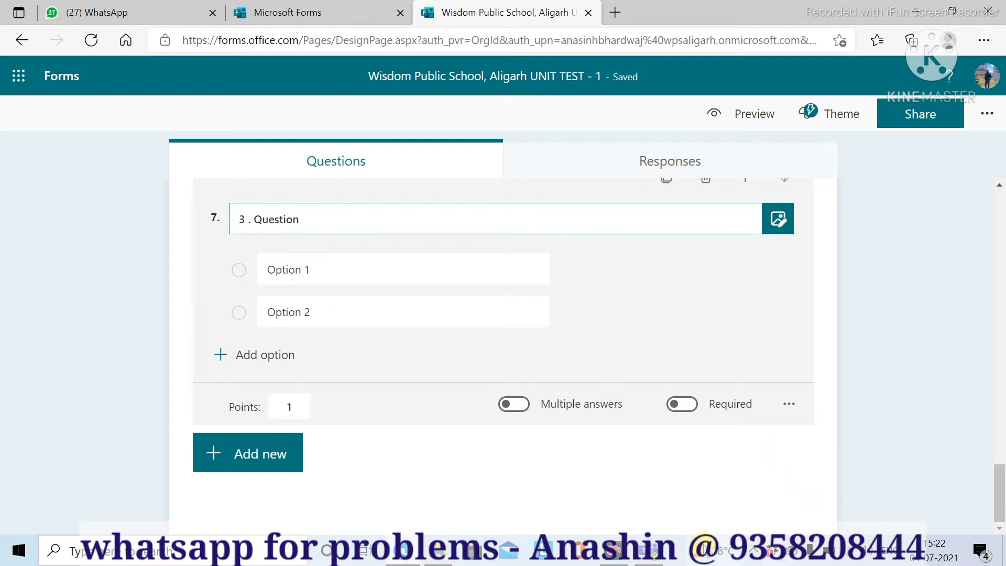
{"action": "double_click", "coordinate": [276, 219]}
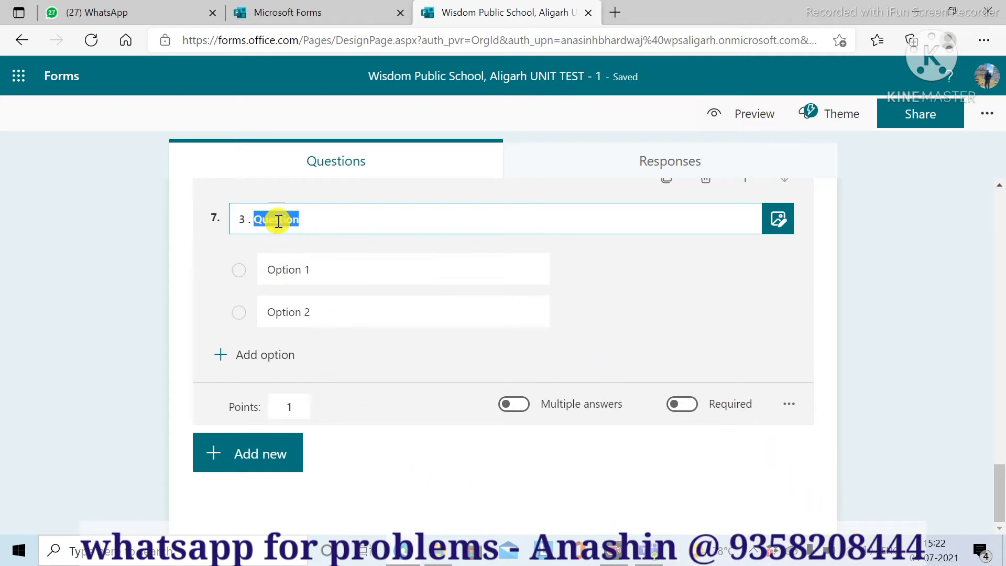
{"action": "type", "text": "Laptop"}
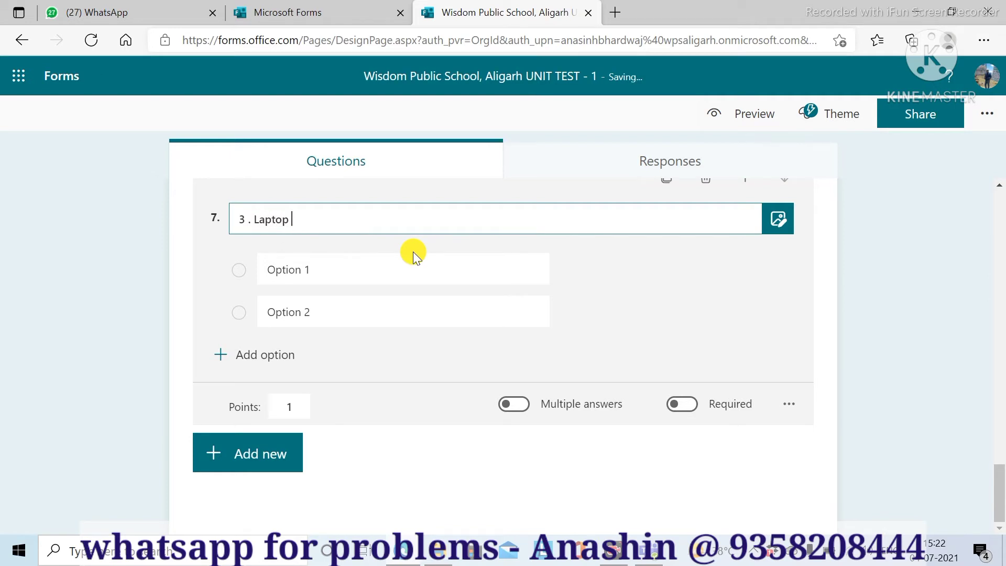
{"action": "type", "text": " is a type of"}
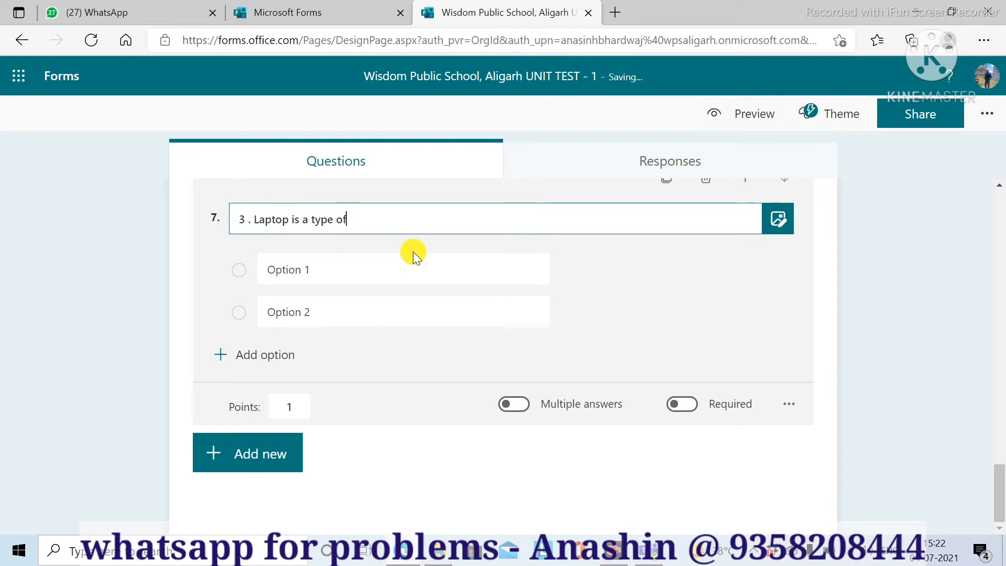
{"action": "left_click", "coordinate": [285, 268]}
- Enter the options Personal Computer, Moini Computer, Micro Computer and Macro Computer
{"action": "triple_click", "coordinate": [285, 269]}
{"action": "type", "text": "P"}
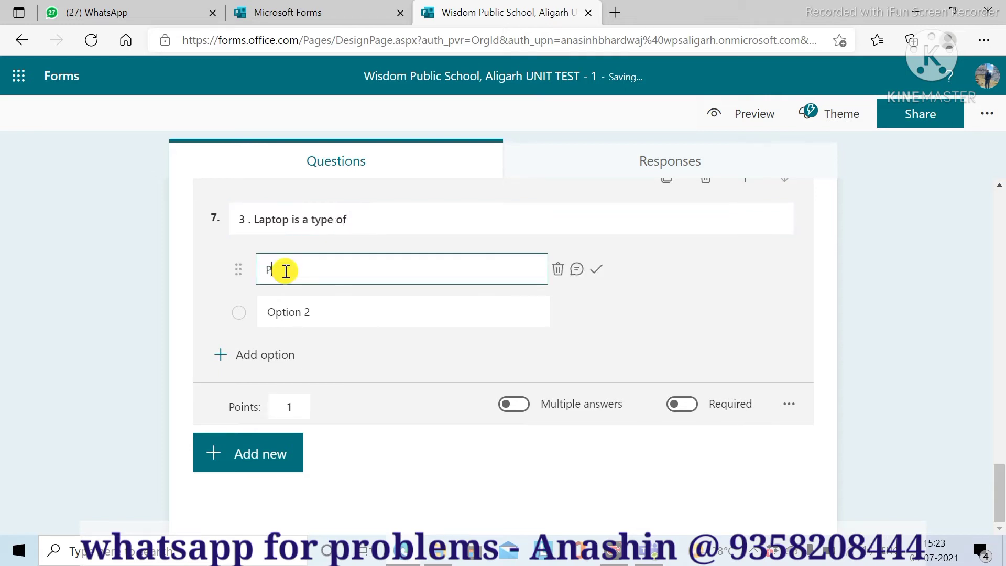
{"action": "type", "text": "ersonal Computer"}
{"action": "left_click", "coordinate": [308, 316]}
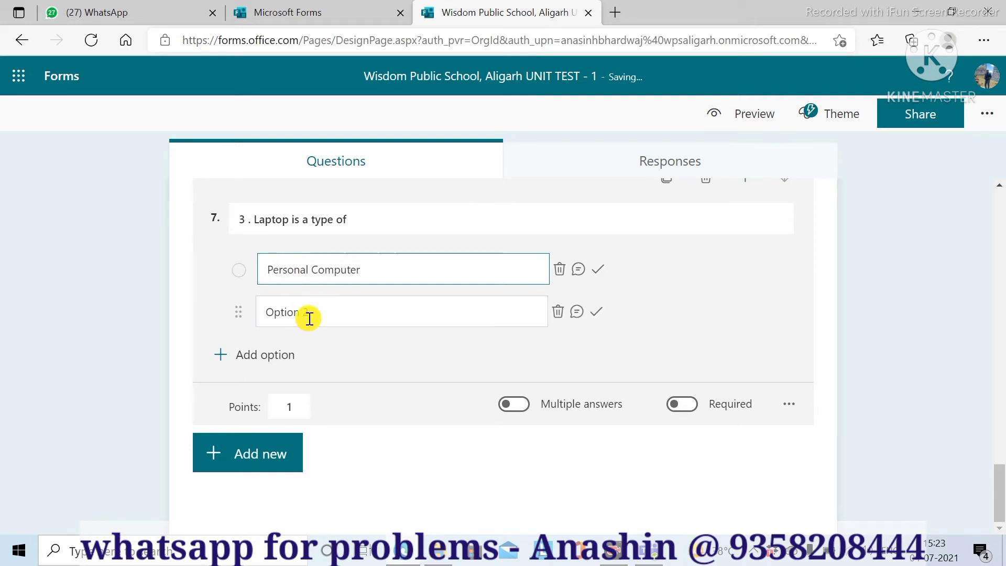
{"action": "triple_click", "coordinate": [310, 318]}
{"action": "type", "text": "Mo"}
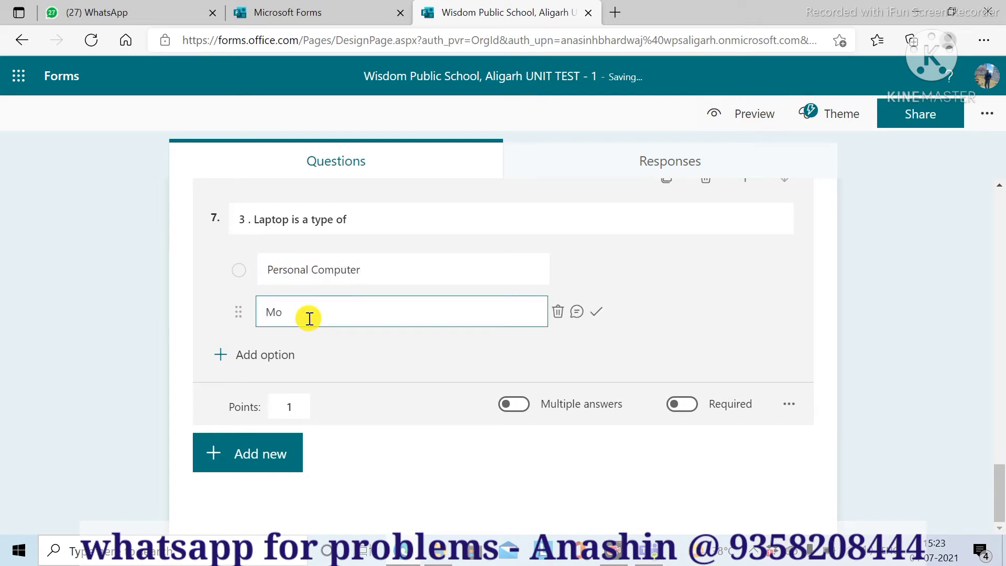
{"action": "type", "text": "ini Computer"}
{"action": "left_click", "coordinate": [220, 355]}
{"action": "type", "text": "M"}
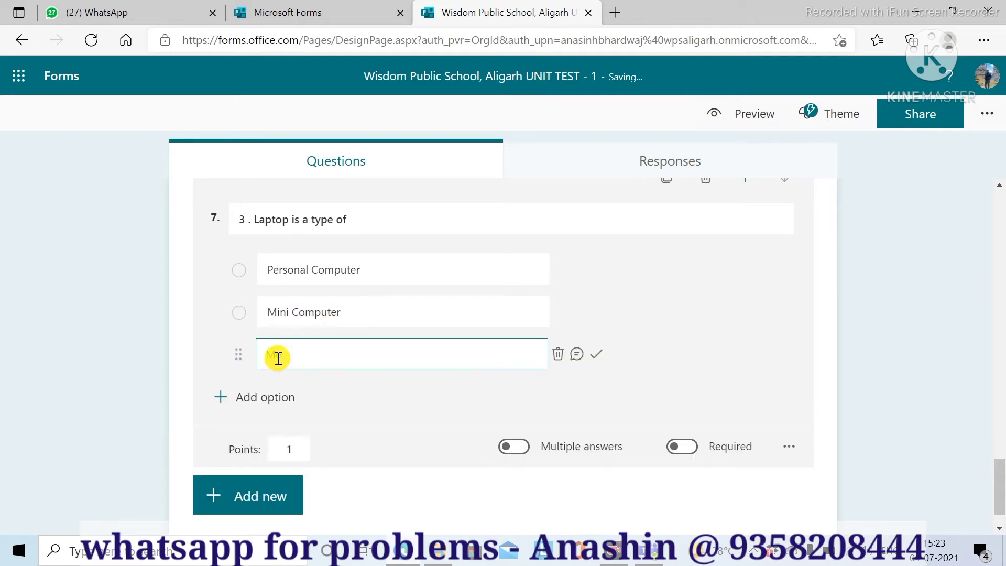
{"action": "type", "text": "icro Computer"}
{"action": "left_click", "coordinate": [220, 397]}
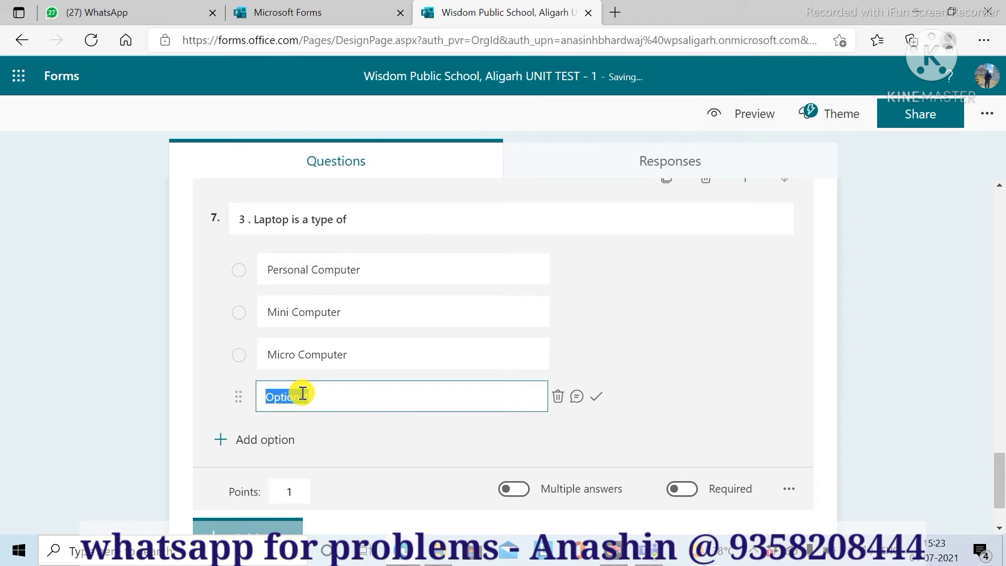
{"action": "type", "text": "Macro Comp"}
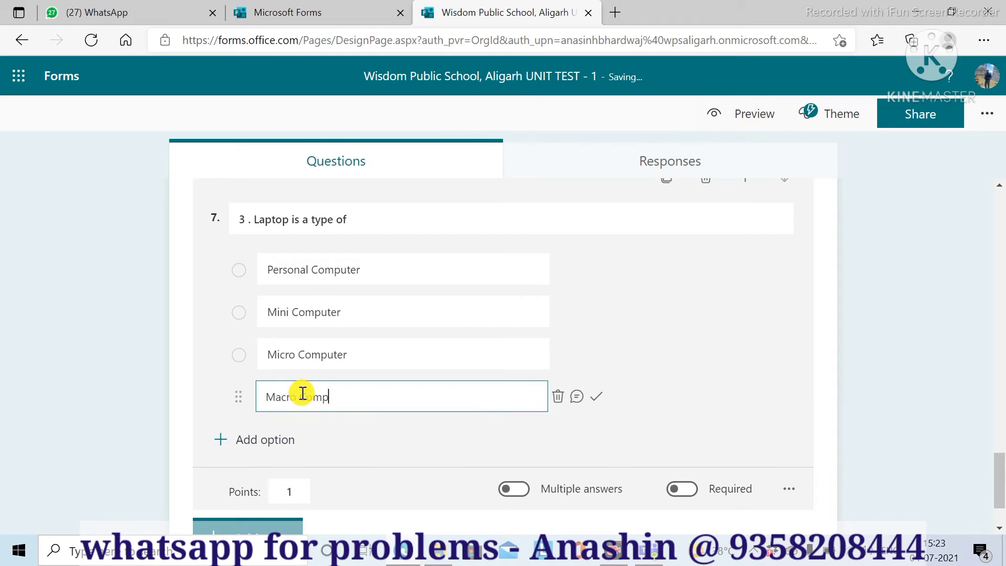
{"action": "type", "text": "uter"}
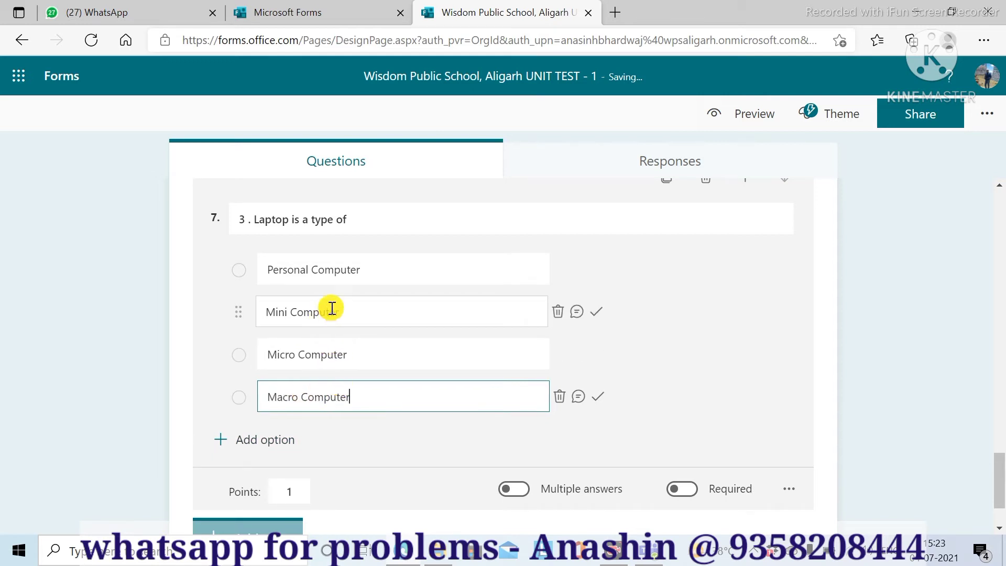
- Mark Personal Computer as the correct answer
{"action": "left_click", "coordinate": [474, 278]}
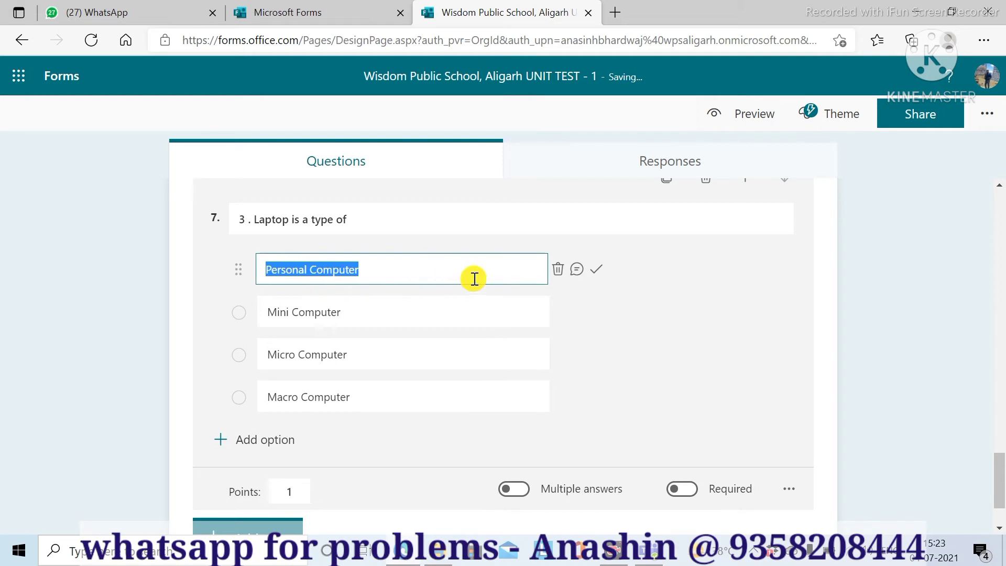
{"action": "left_click", "coordinate": [597, 269]}
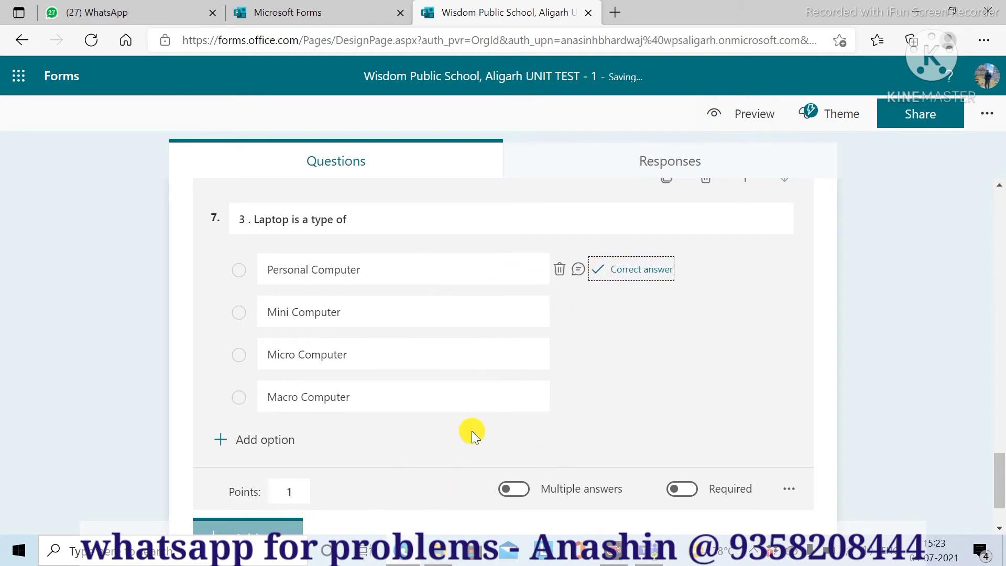
{"action": "scroll", "coordinate": [497, 427], "scroll_direction": "down", "scroll_amount": 2}
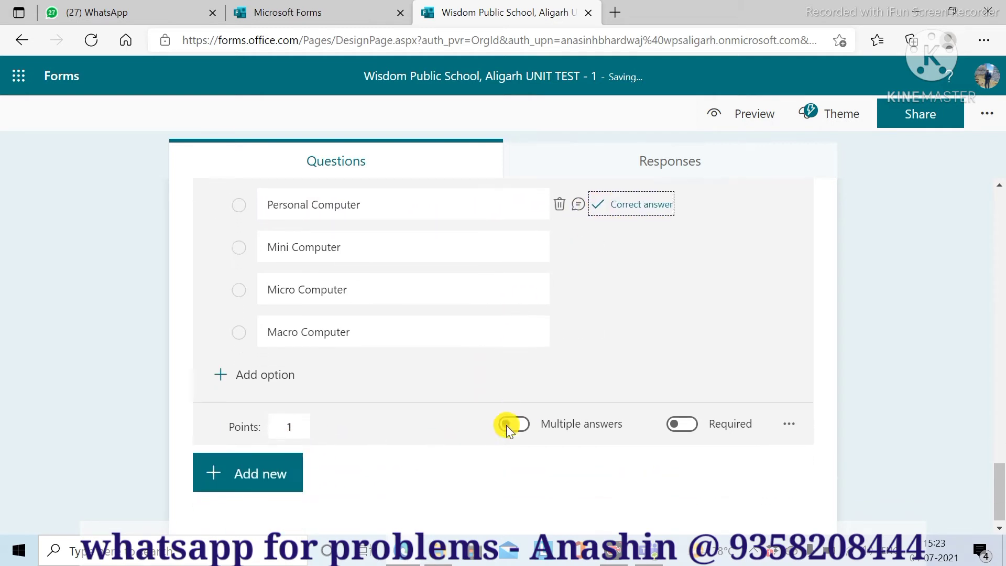
- Add a new choice question titled '4. LED stands for'
{"action": "left_click", "coordinate": [216, 461]}
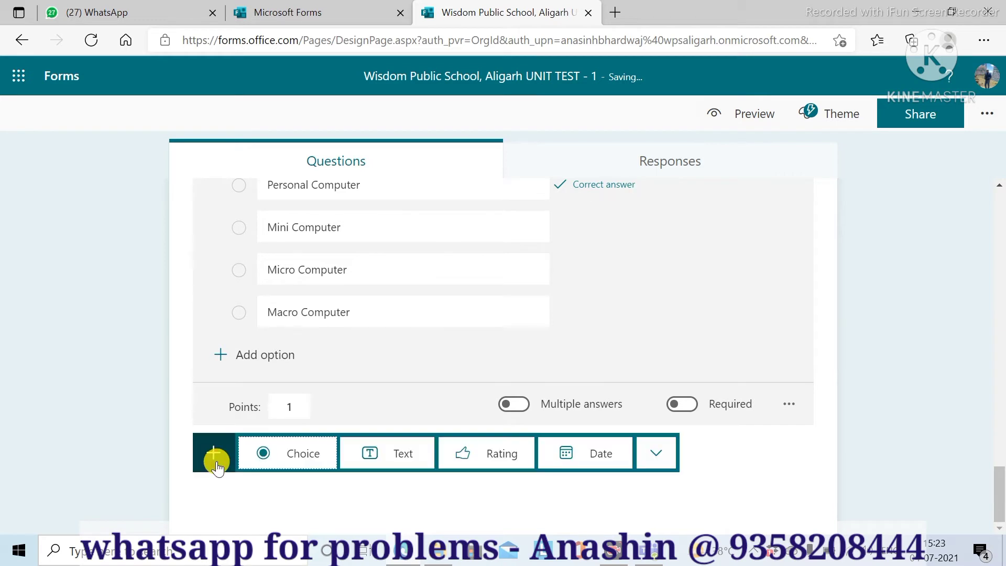
{"action": "left_click", "coordinate": [284, 461]}
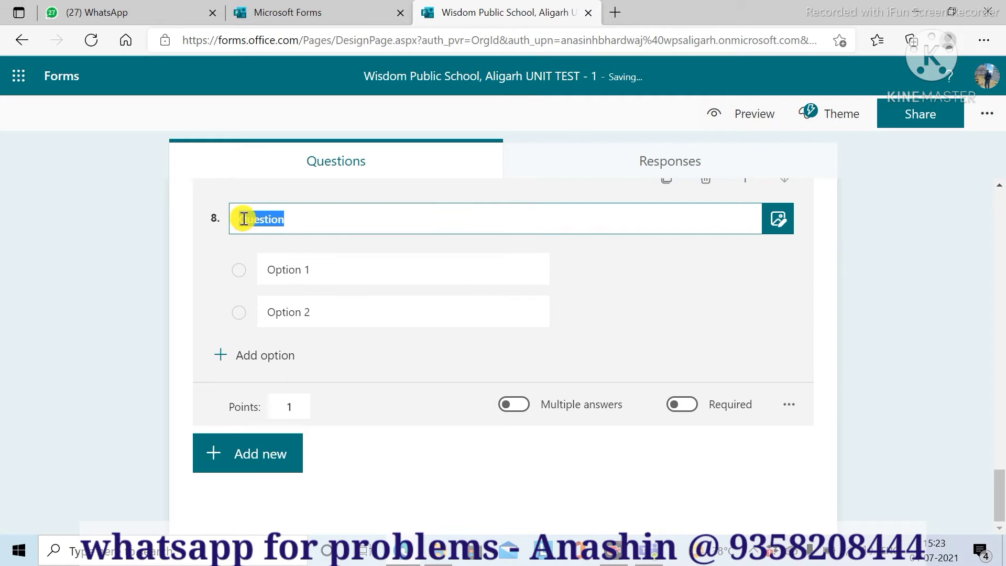
{"action": "type", "text": "4."}
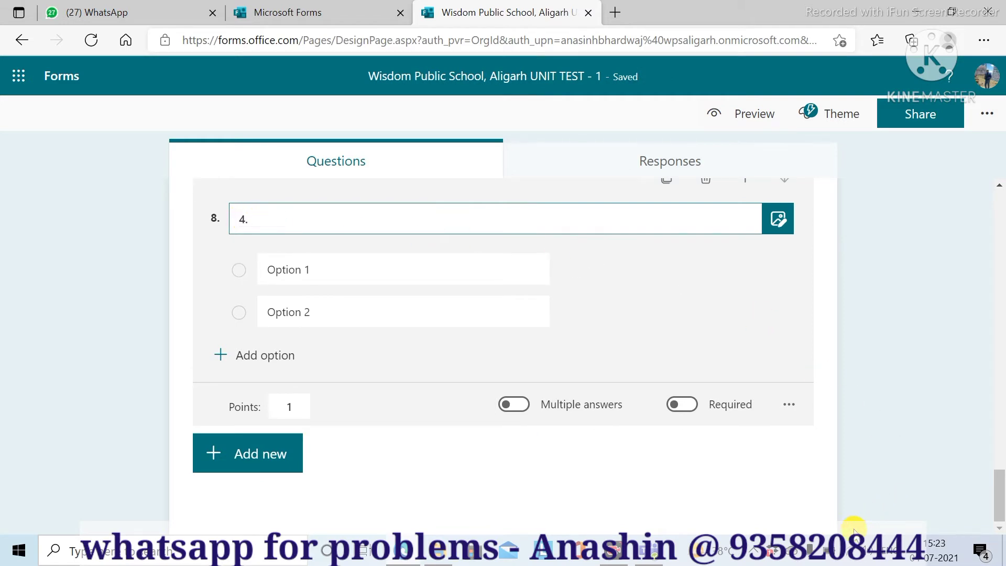
{"action": "type", "text": " LED"}
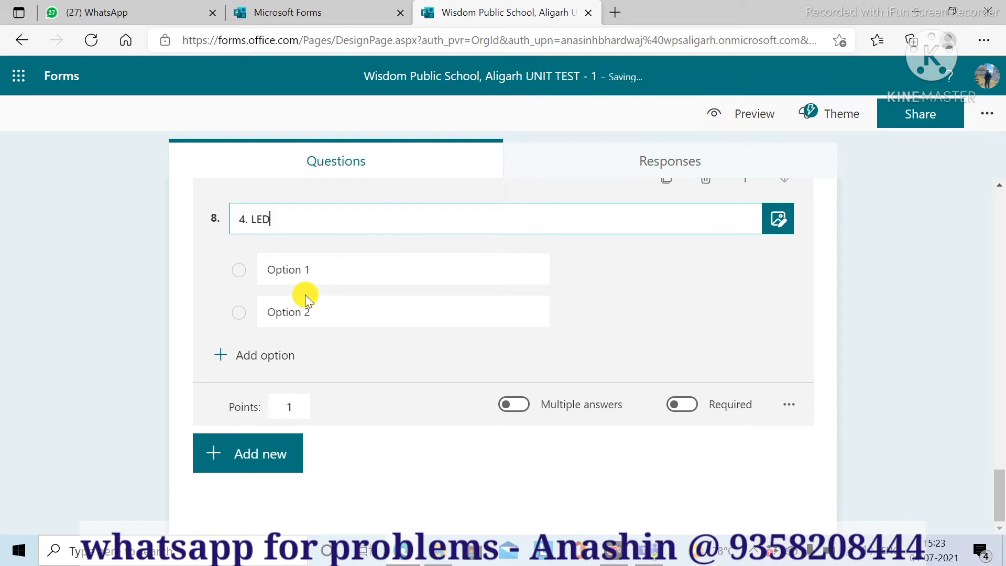
{"action": "type", "text": " stands for"}
- Enter the options NO Idea, Get an Idea, Light Emitting Diode and Name of Them
{"action": "left_click", "coordinate": [317, 271]}
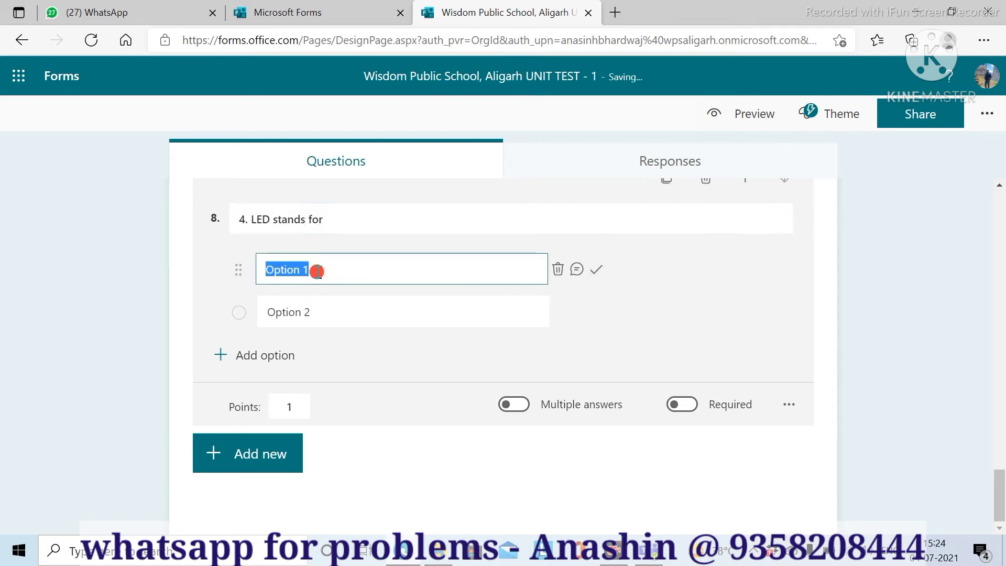
{"action": "type", "text": "N"}
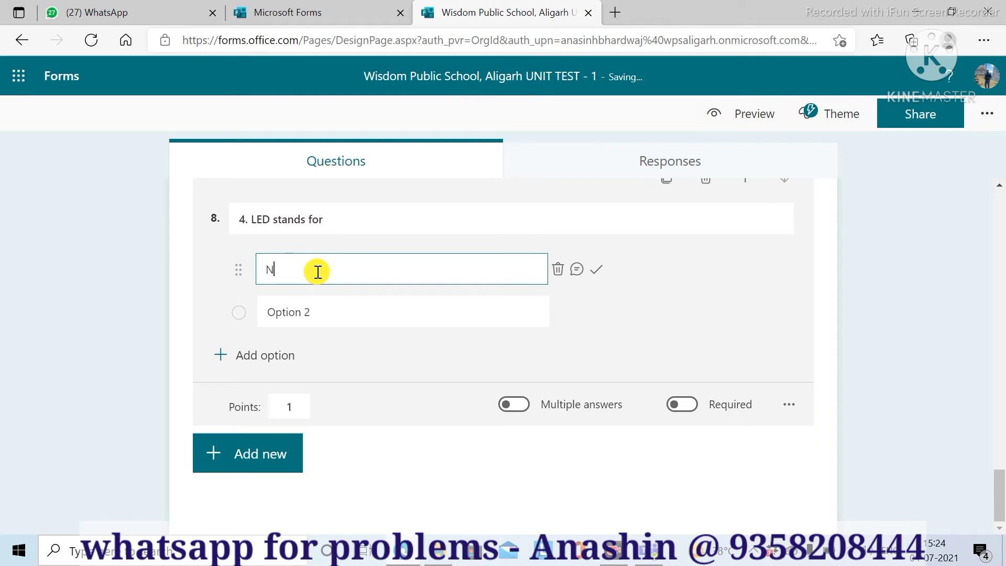
{"action": "type", "text": "O Idea"}
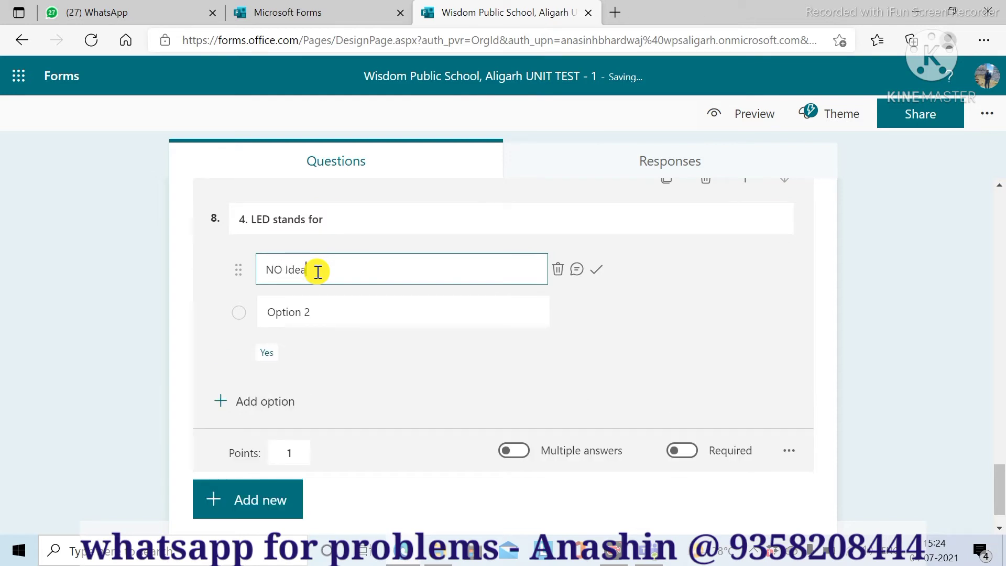
{"action": "left_click", "coordinate": [320, 320]}
{"action": "left_click", "coordinate": [320, 320]}
{"action": "type", "text": "Ge"}
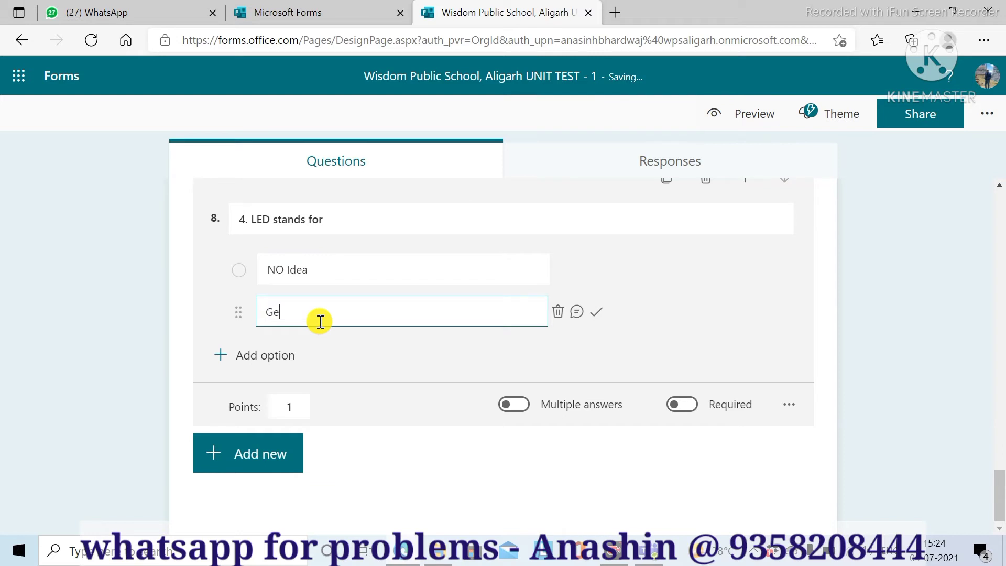
{"action": "type", "text": "t an Idea"}
{"action": "left_click", "coordinate": [225, 355]}
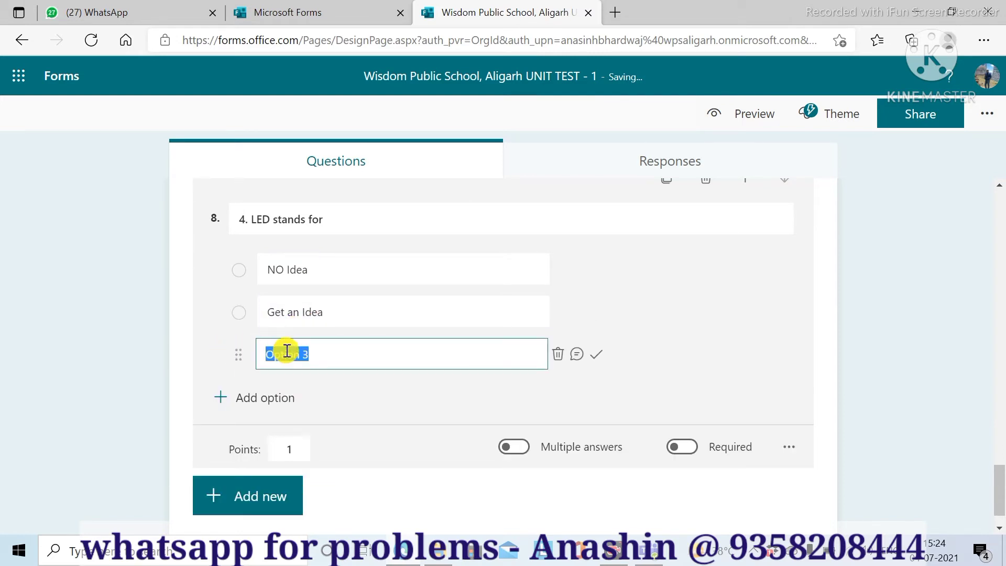
{"action": "type", "text": "Ligh"}
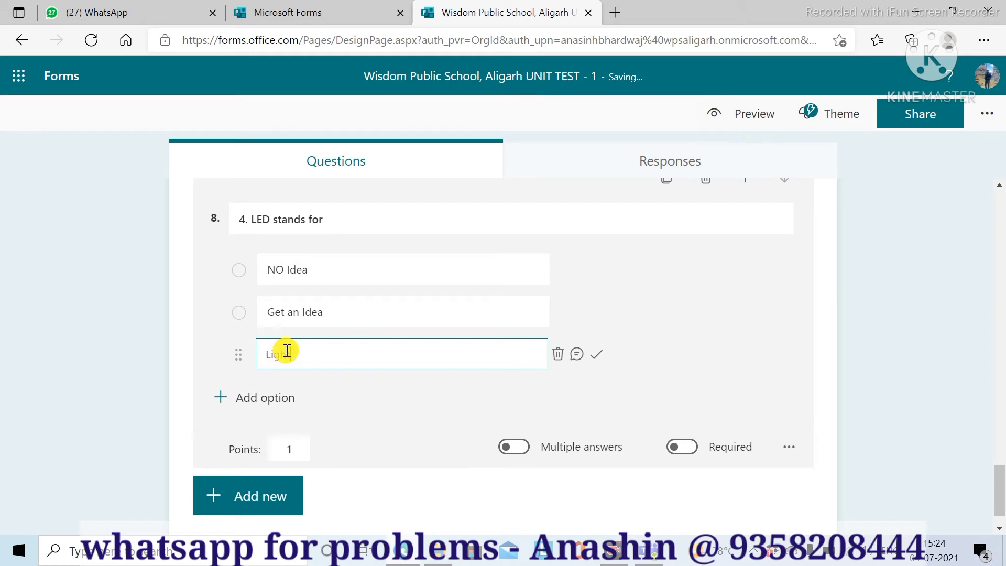
{"action": "type", "text": "t"}
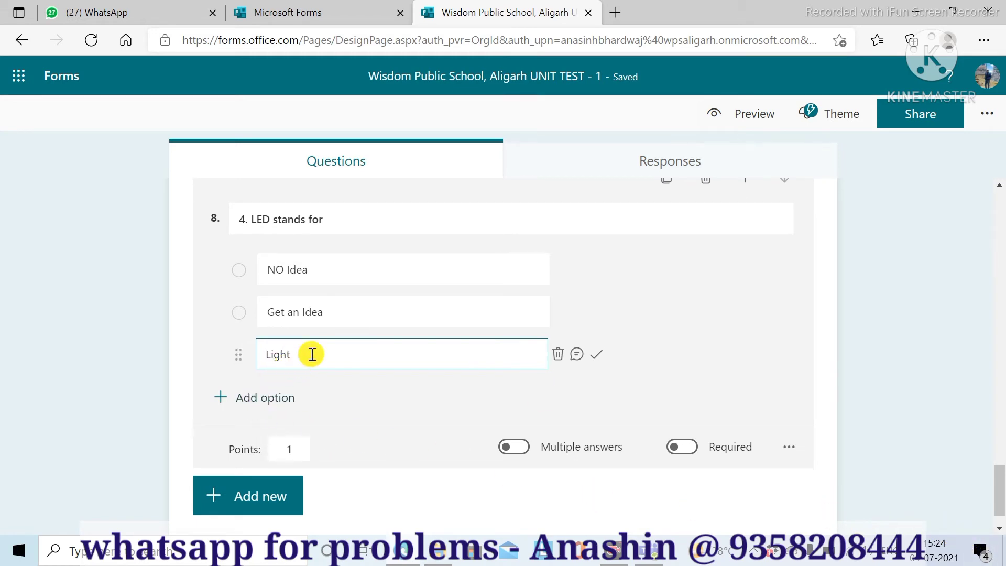
{"action": "type", "text": " E"}
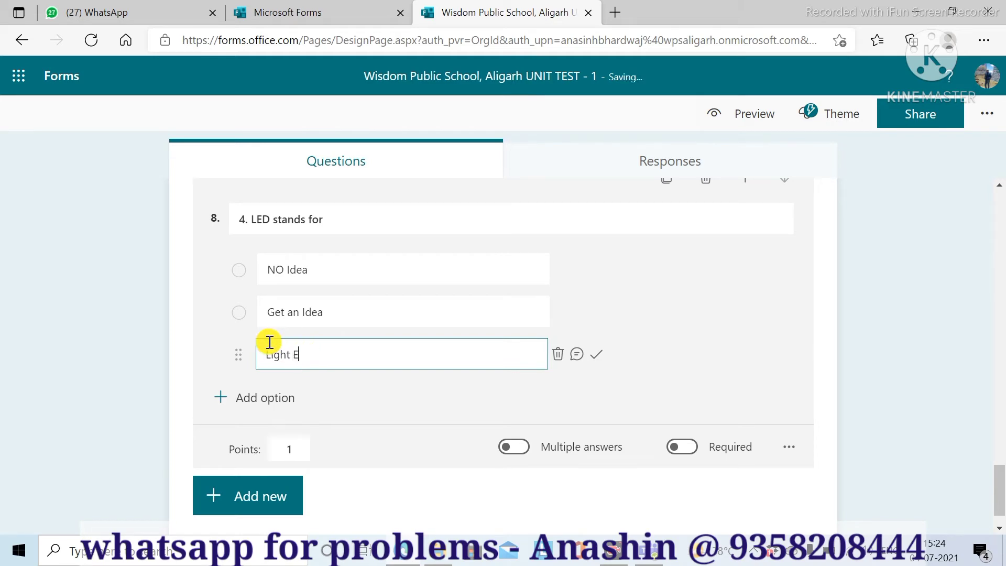
{"action": "type", "text": "mitting Diode"}
{"action": "left_click", "coordinate": [220, 399]}
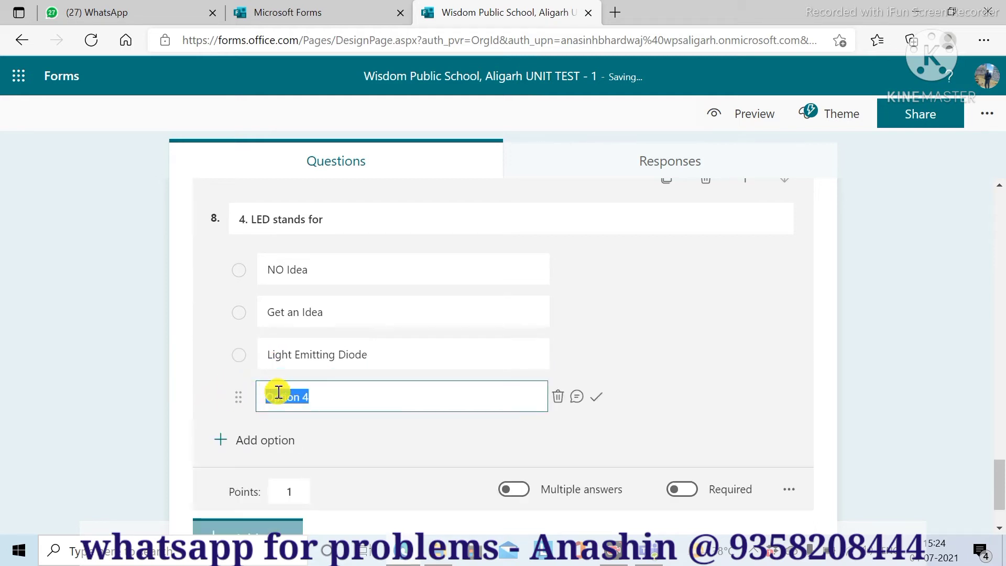
{"action": "type", "text": "Name of "}
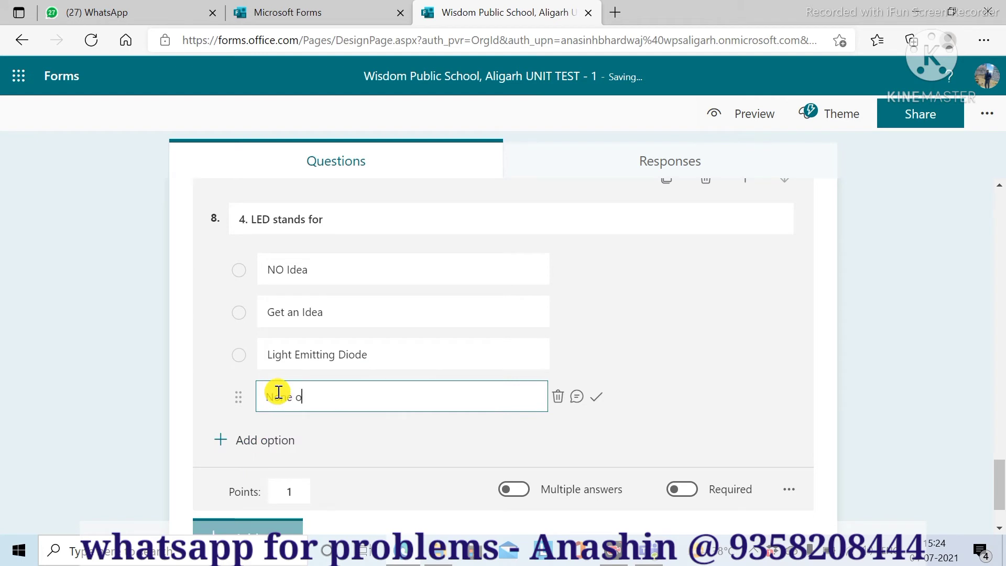
{"action": "type", "text": "Them"}
- Mark Light Emitting Diode as the correct answer
{"action": "left_click", "coordinate": [381, 359]}
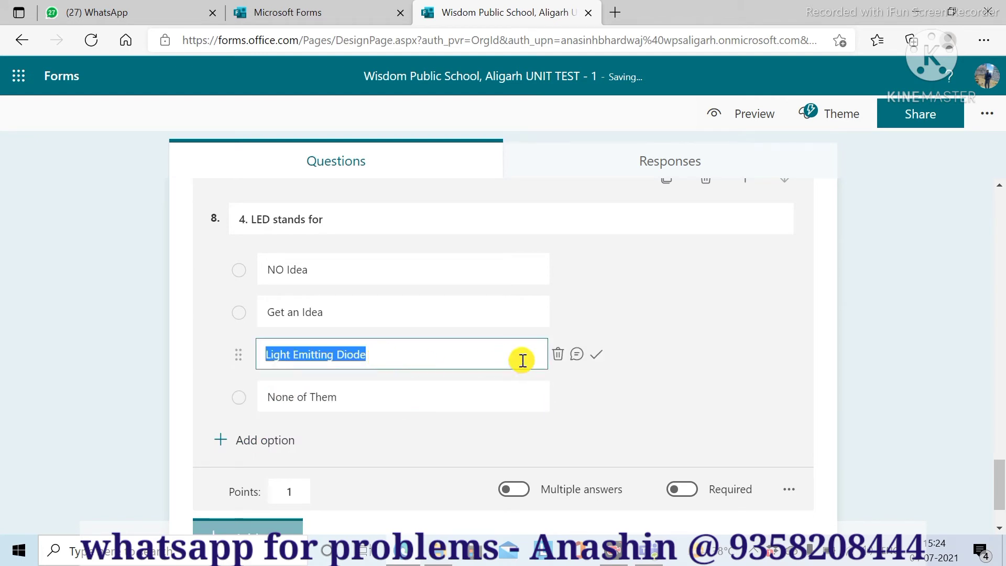
{"action": "left_click", "coordinate": [598, 362]}
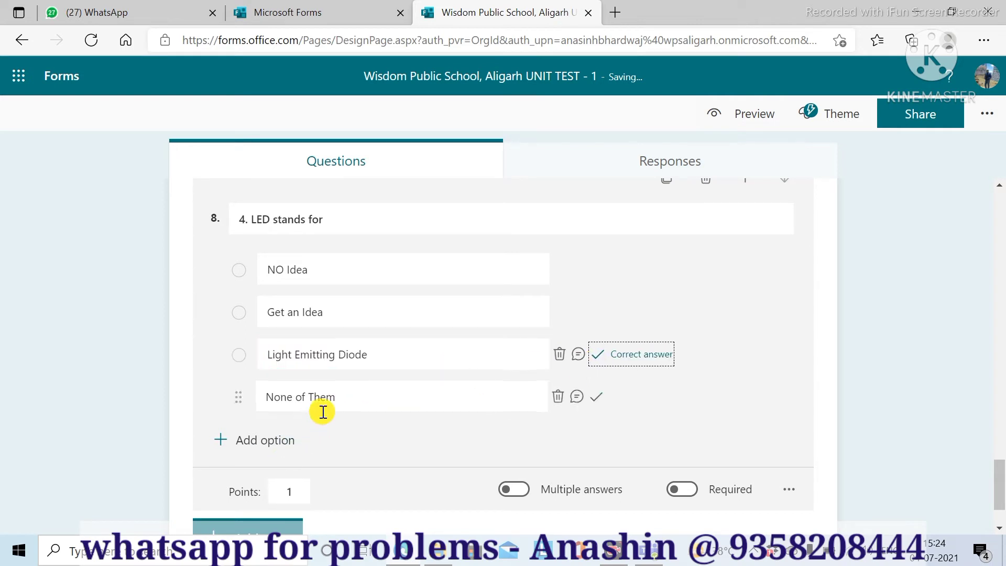
{"action": "scroll", "coordinate": [321, 411], "scroll_direction": "down", "scroll_amount": 2}
{"action": "left_click", "coordinate": [221, 468]}
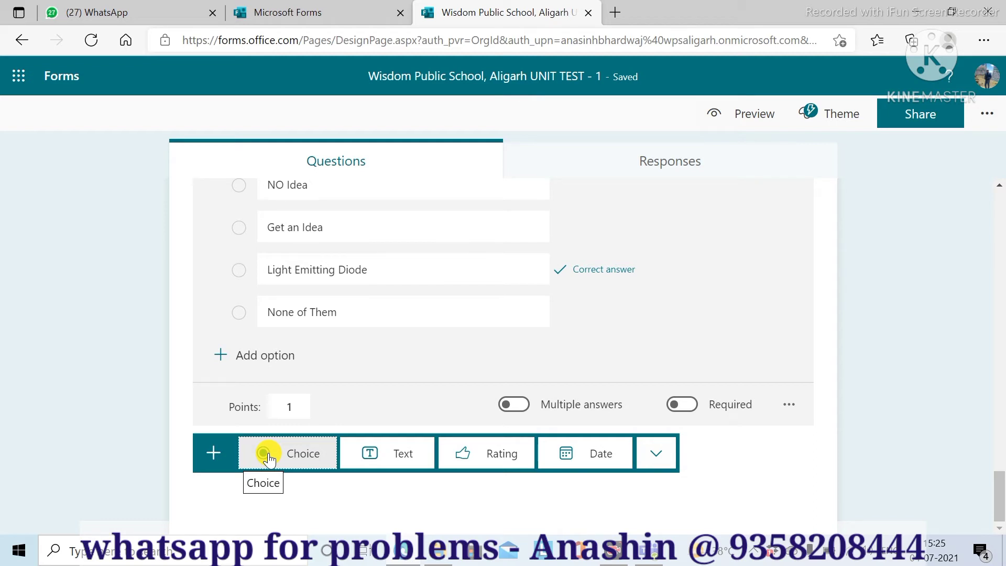
- Add a choice question titled '10. Pen Drive is a type of'
{"action": "left_click", "coordinate": [268, 459]}
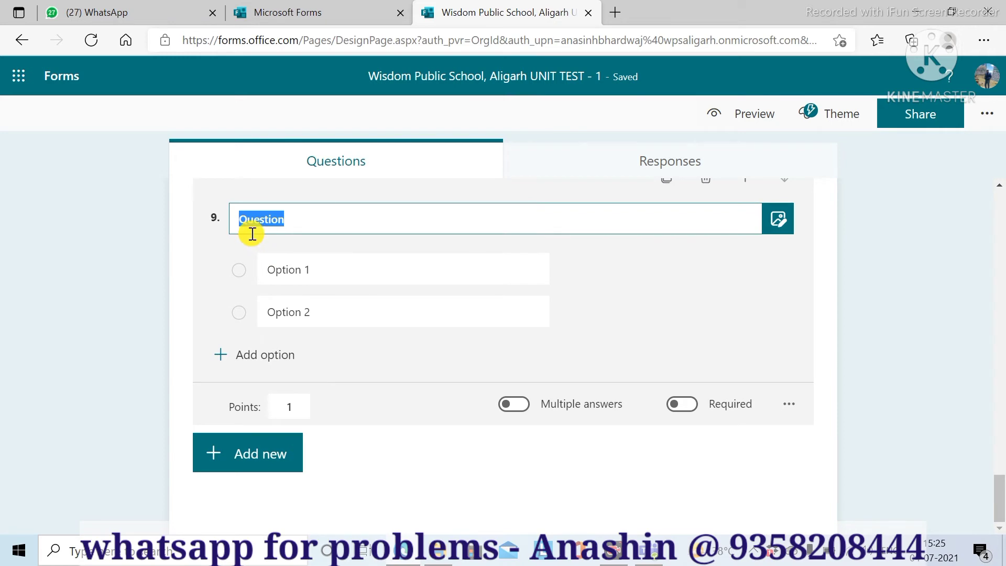
{"action": "type", "text": "10."}
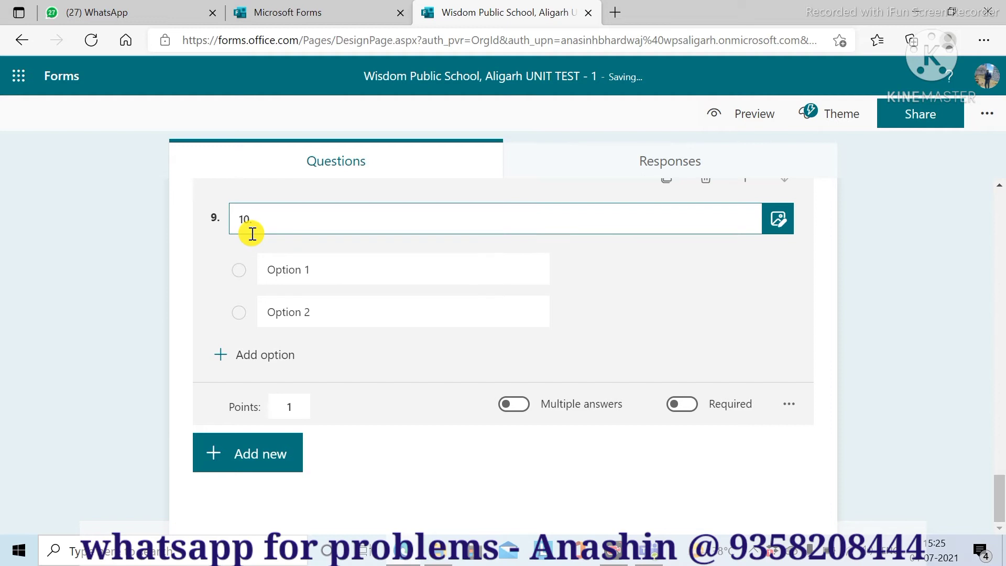
{"action": "left_click", "coordinate": [869, 530]}
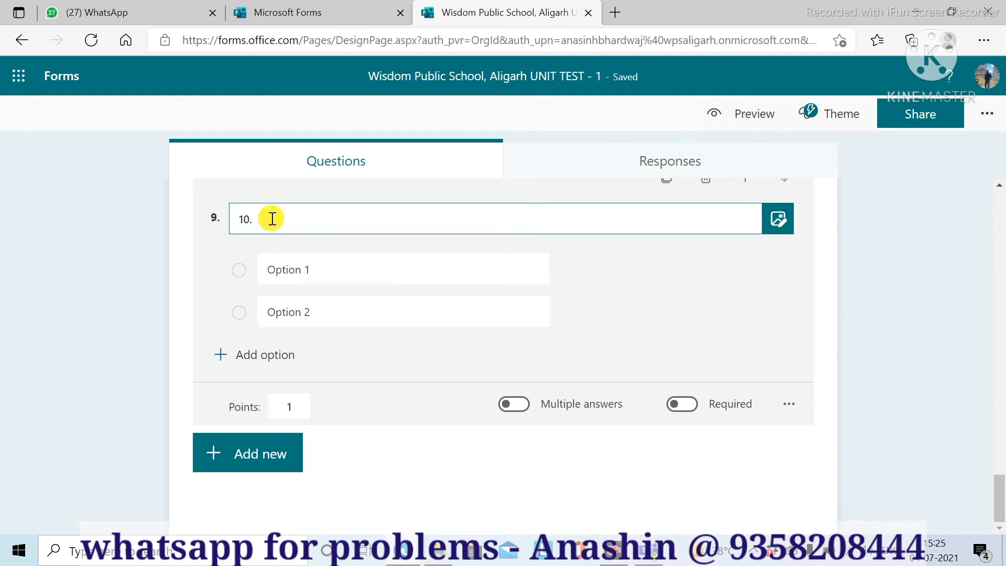
{"action": "type", "text": "Pe"}
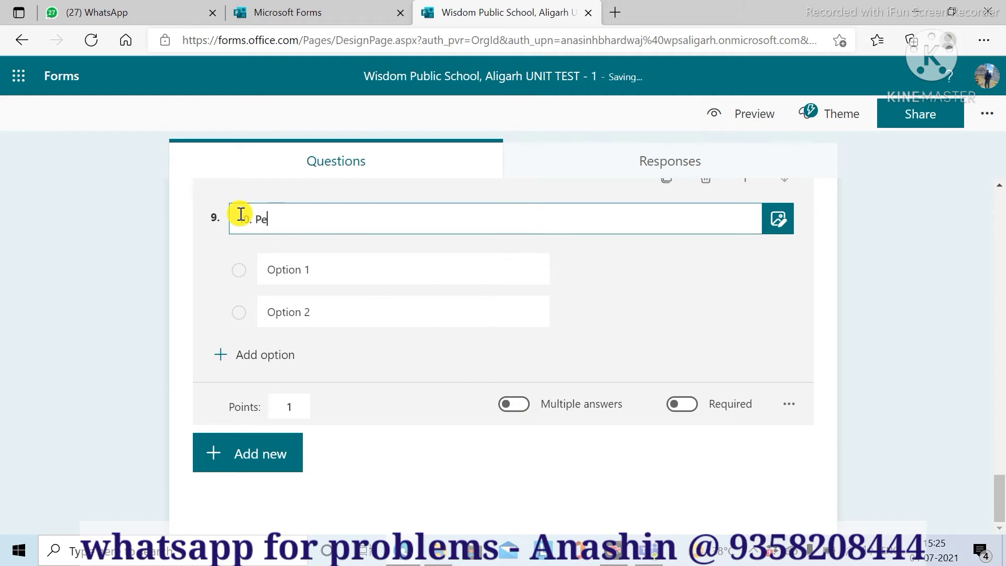
{"action": "type", "text": "n Drive is a type of"}
- Enter the options Flash Memory, Primary Memory, Secondary Meomry and Virtual Memory
{"action": "left_click", "coordinate": [290, 270]}
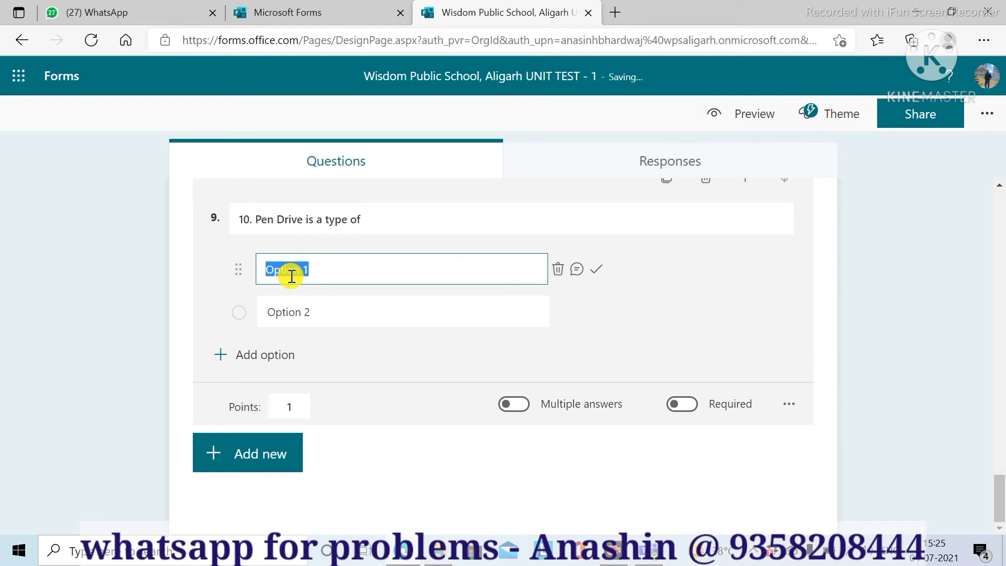
{"action": "type", "text": "Flash M"}
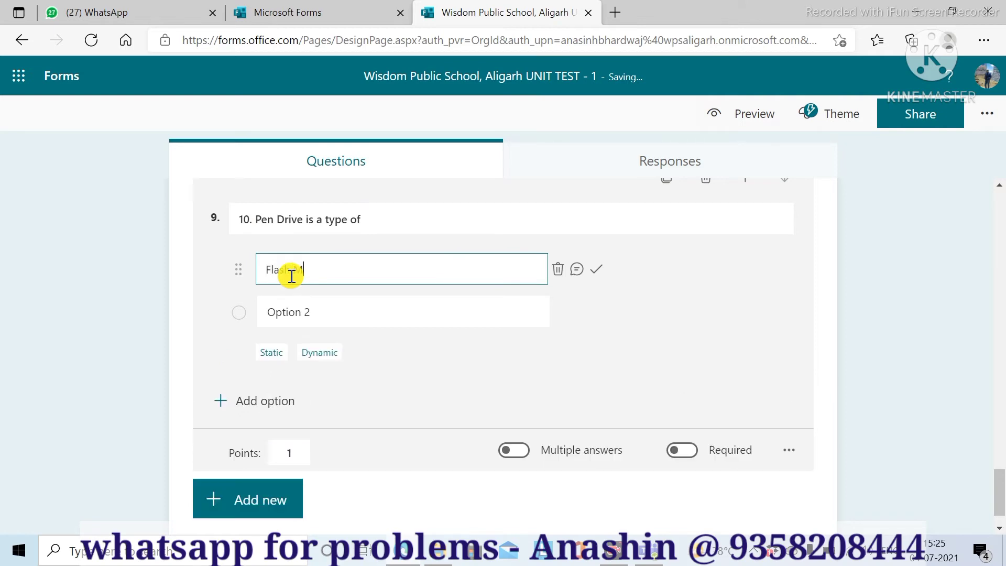
{"action": "type", "text": "emory"}
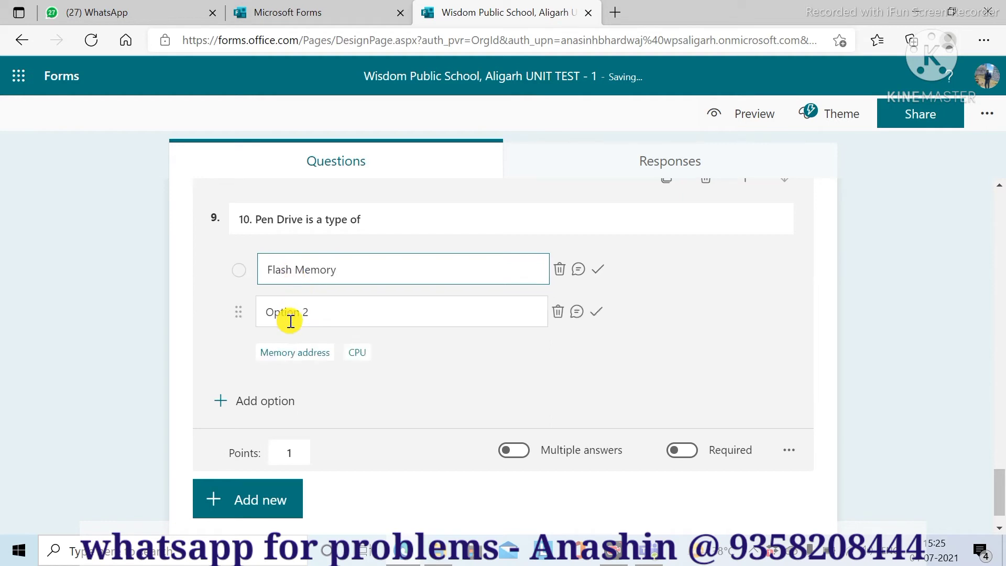
{"action": "left_click", "coordinate": [288, 318]}
{"action": "type", "text": "Pri"}
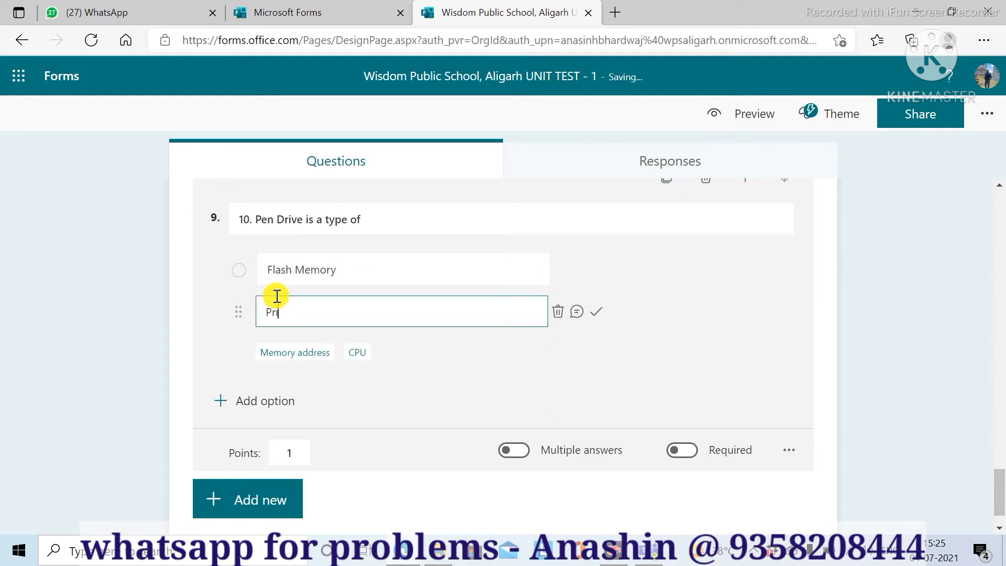
{"action": "type", "text": "mary Memory"}
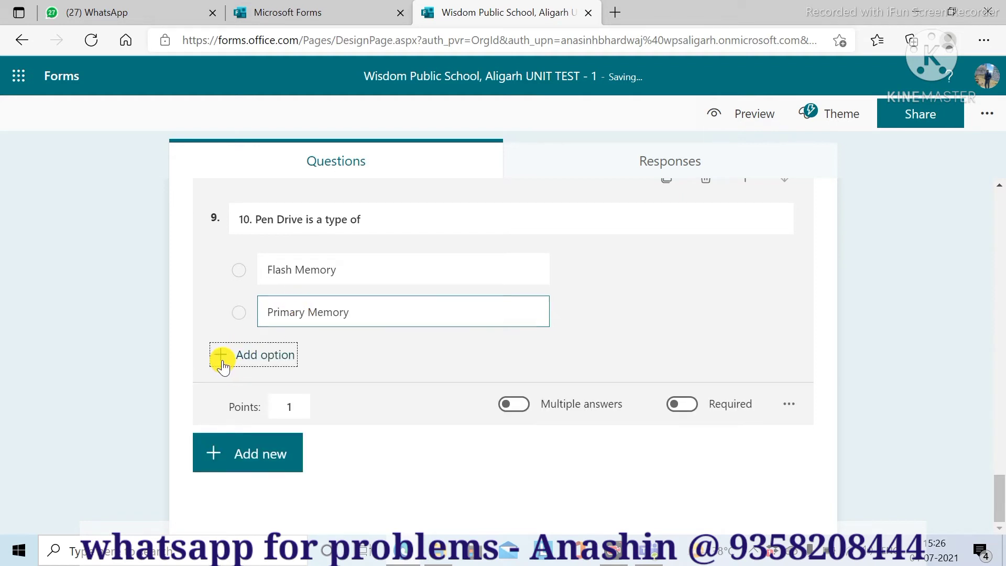
{"action": "left_click", "coordinate": [246, 360]}
{"action": "type", "text": "S"}
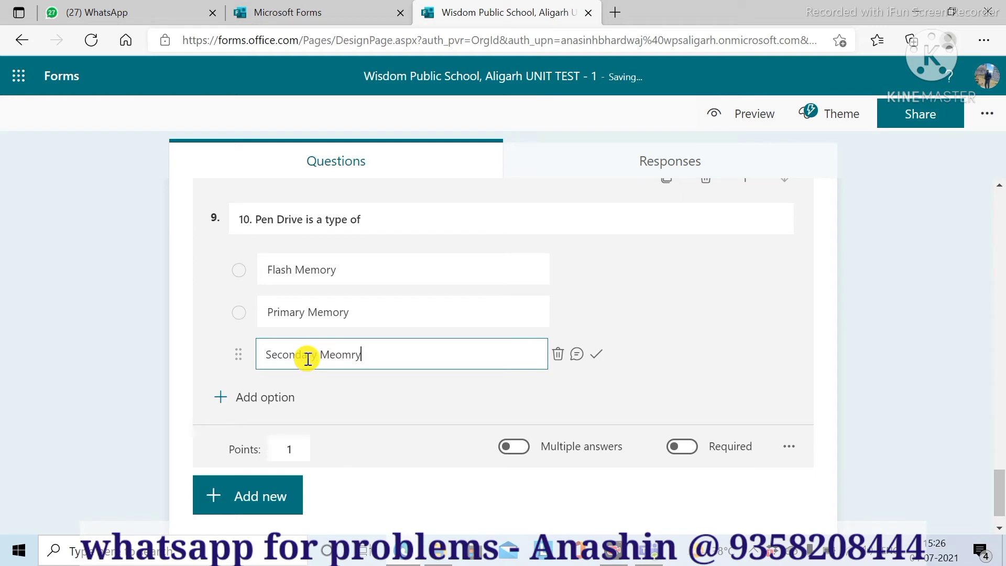
{"action": "type", "text": "econdary Meomry"}
{"action": "left_click", "coordinate": [219, 397]}
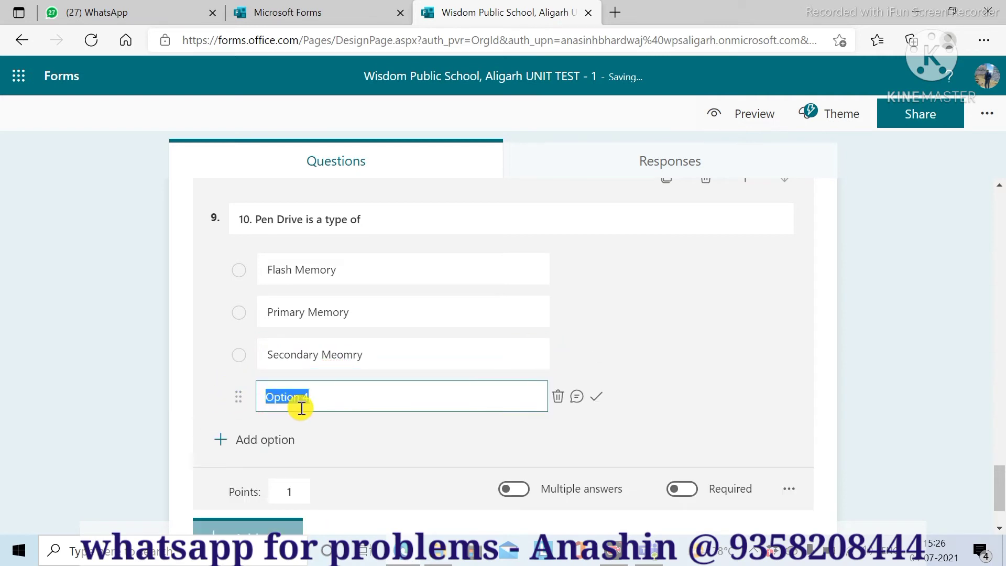
{"action": "type", "text": "V"}
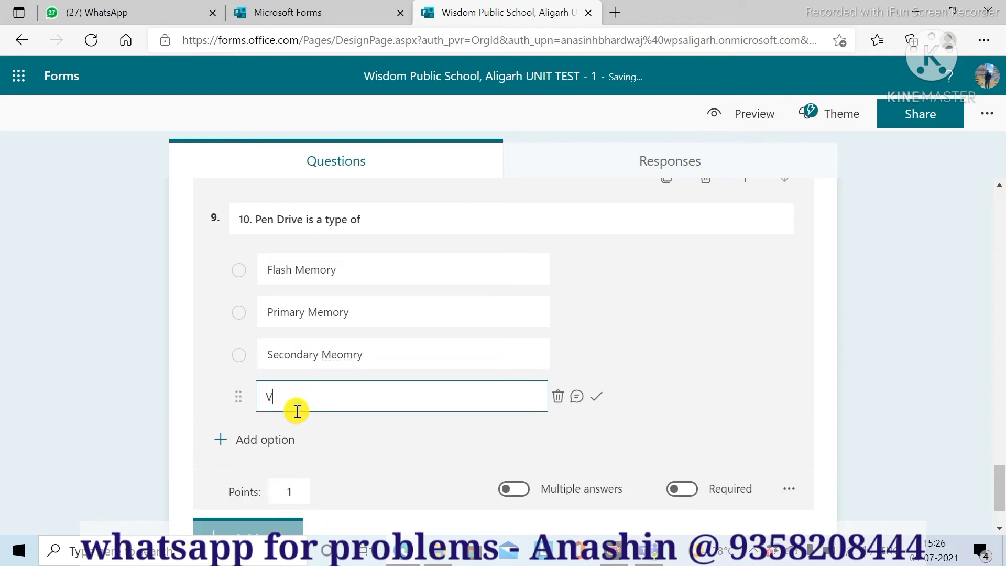
{"action": "type", "text": "irtual Memory"}
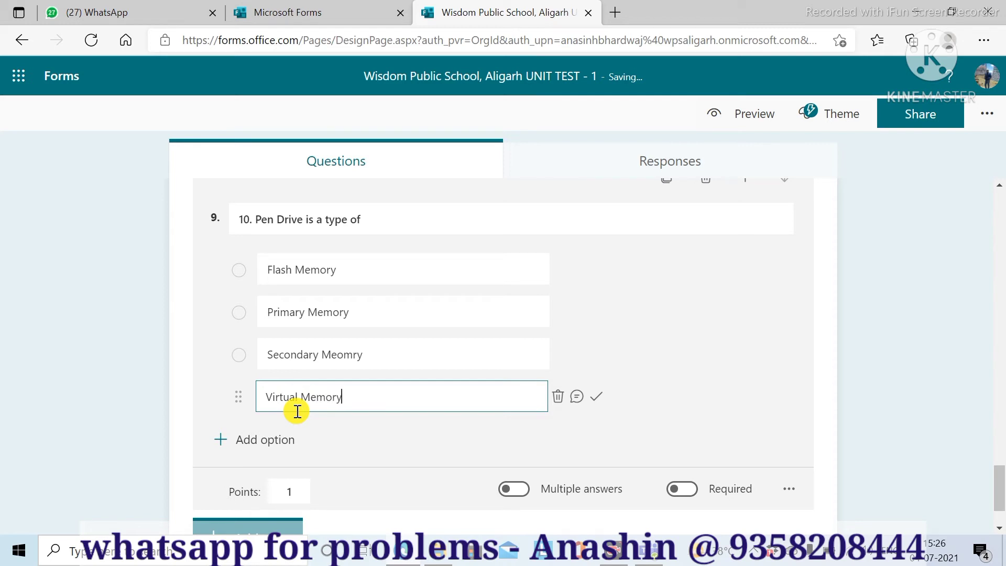
- Turn on Multiple answers and mark Flash Memory and Secondary Meomry as correct
{"action": "left_click", "coordinate": [513, 492]}
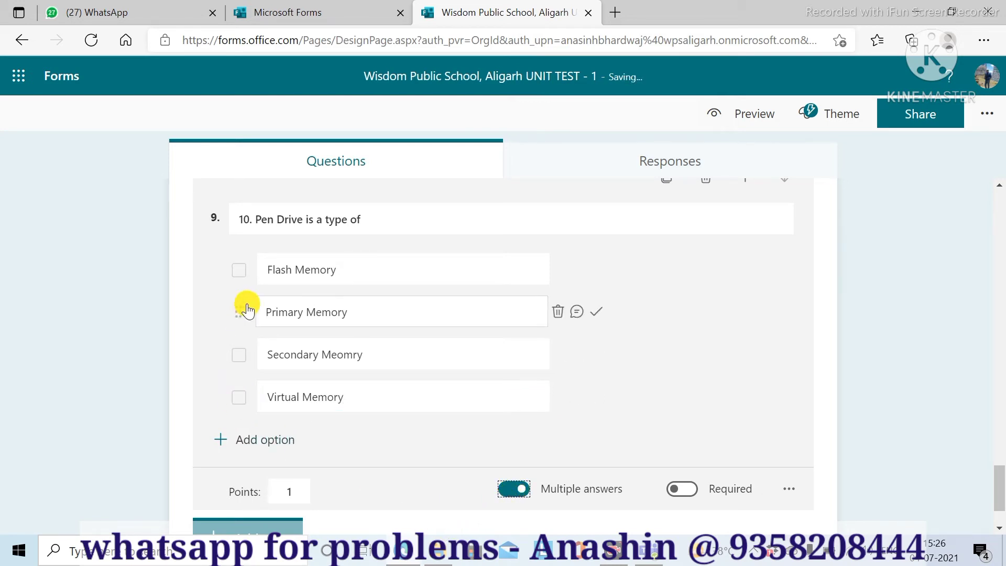
{"action": "mouse_move", "coordinate": [245, 279]}
{"action": "left_click", "coordinate": [599, 270]}
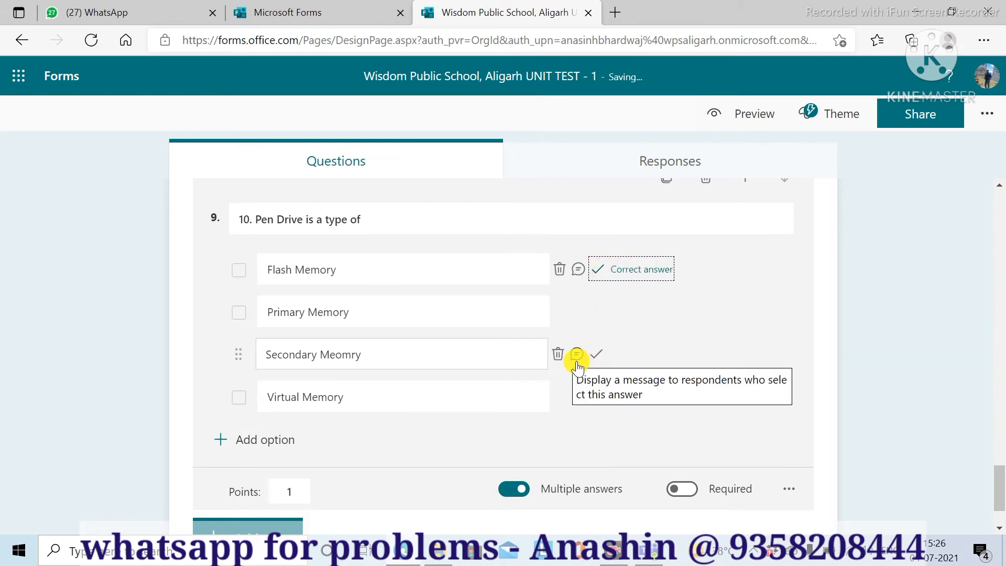
{"action": "left_click", "coordinate": [596, 355]}
{"action": "scroll", "coordinate": [639, 372], "scroll_direction": "down", "scroll_amount": 2}
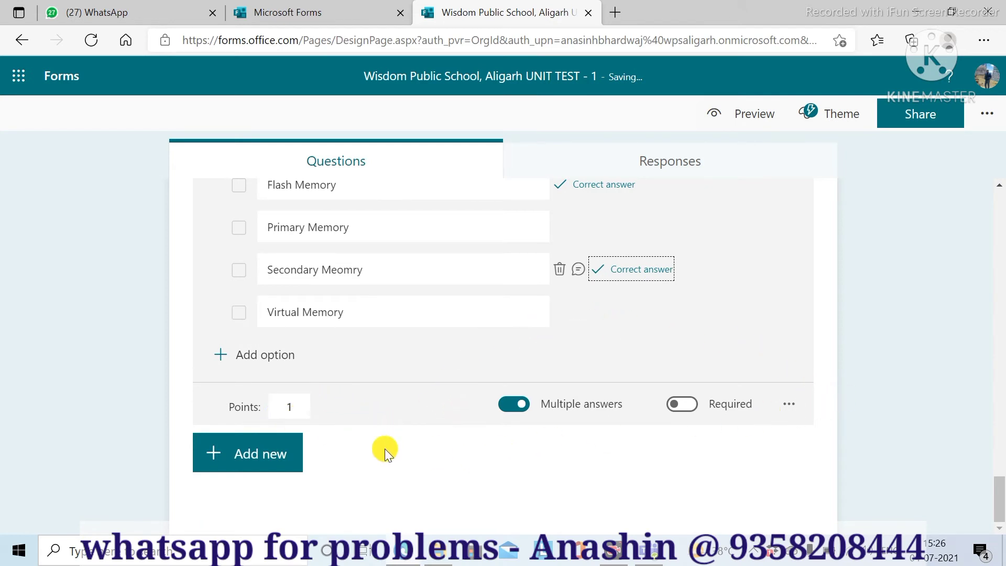
{"action": "scroll", "coordinate": [874, 369], "scroll_direction": "up", "scroll_amount": 6}
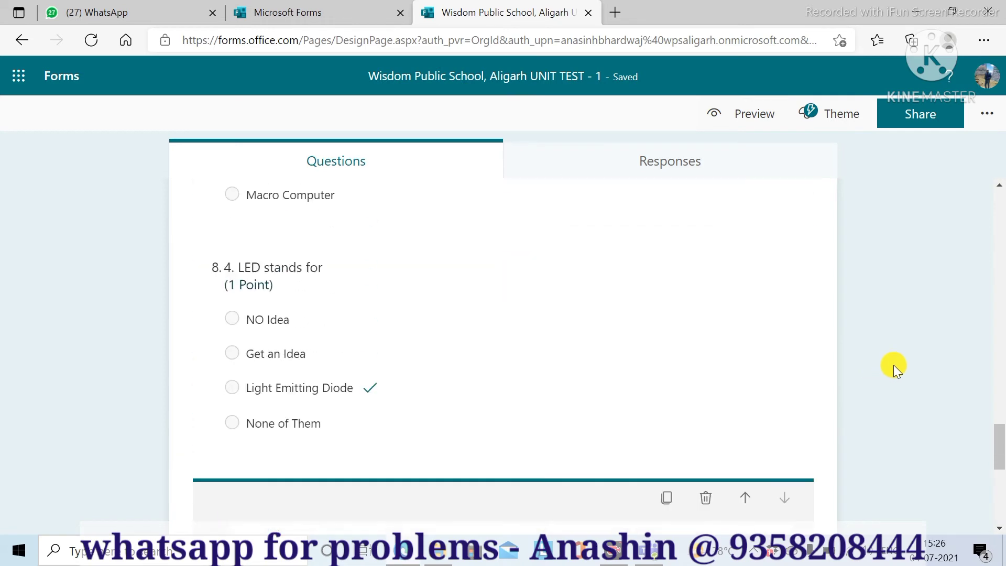
{"action": "scroll", "coordinate": [894, 365], "scroll_direction": "up", "scroll_amount": 15}
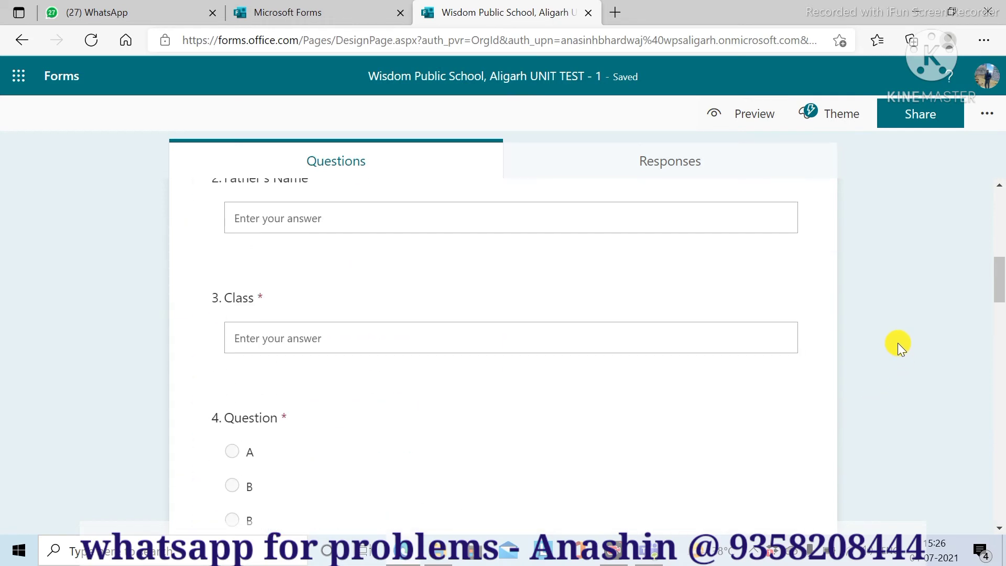
{"action": "scroll", "coordinate": [894, 340], "scroll_direction": "up", "scroll_amount": 5}
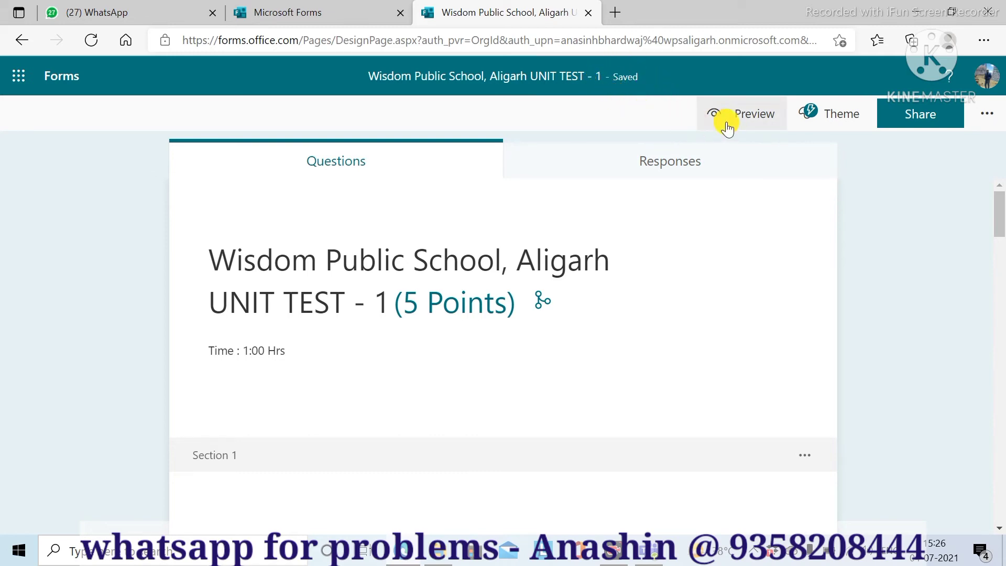
- Open the quiz preview and try an empty submission to reveal the required-field errors
{"action": "left_click", "coordinate": [754, 122]}
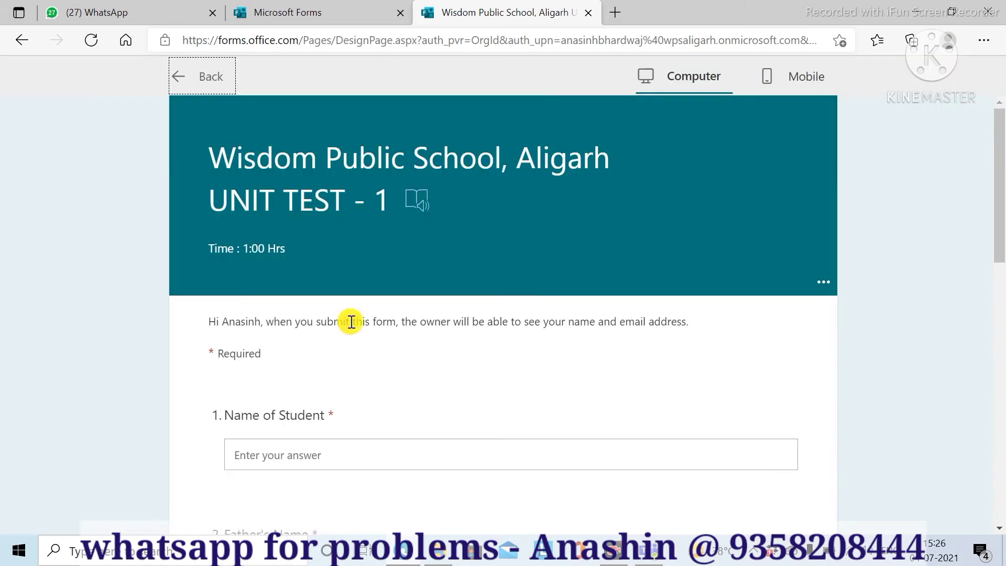
{"action": "scroll", "coordinate": [369, 349], "scroll_direction": "down", "scroll_amount": 1}
{"action": "scroll", "coordinate": [370, 350], "scroll_direction": "down", "scroll_amount": 5}
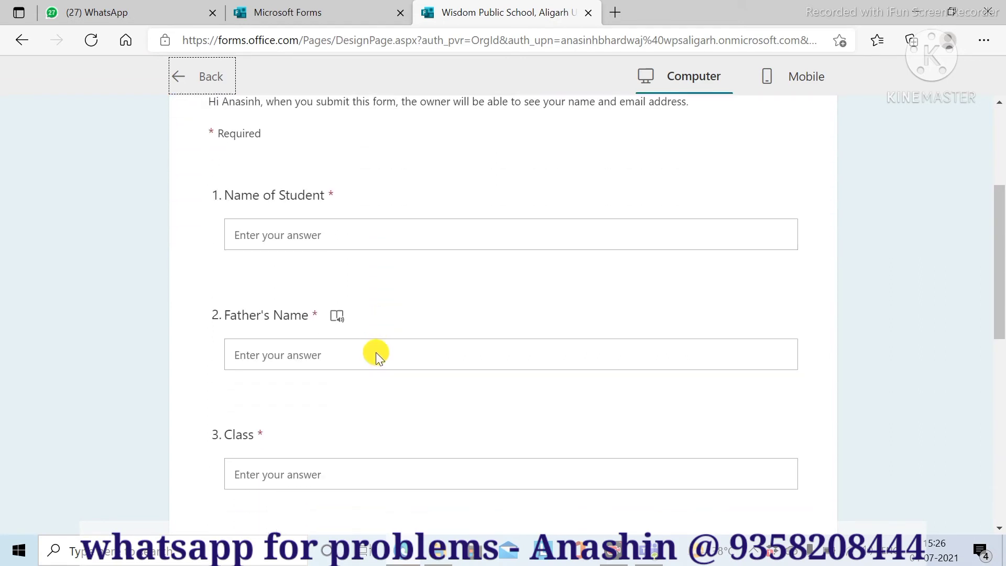
{"action": "scroll", "coordinate": [376, 353], "scroll_direction": "down", "scroll_amount": 5}
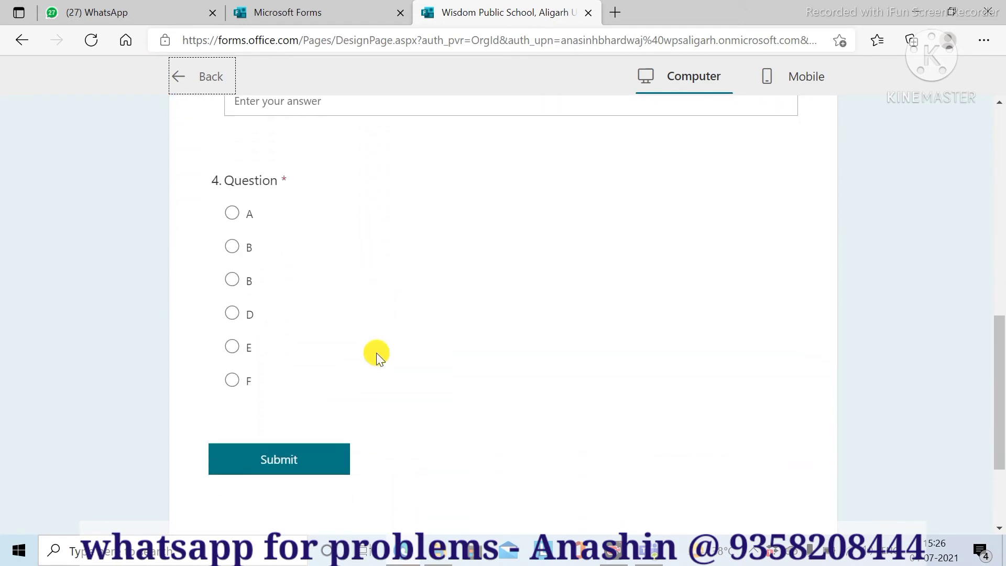
{"action": "scroll", "coordinate": [376, 355], "scroll_direction": "up", "scroll_amount": 3}
{"action": "scroll", "coordinate": [375, 355], "scroll_direction": "down", "scroll_amount": 3}
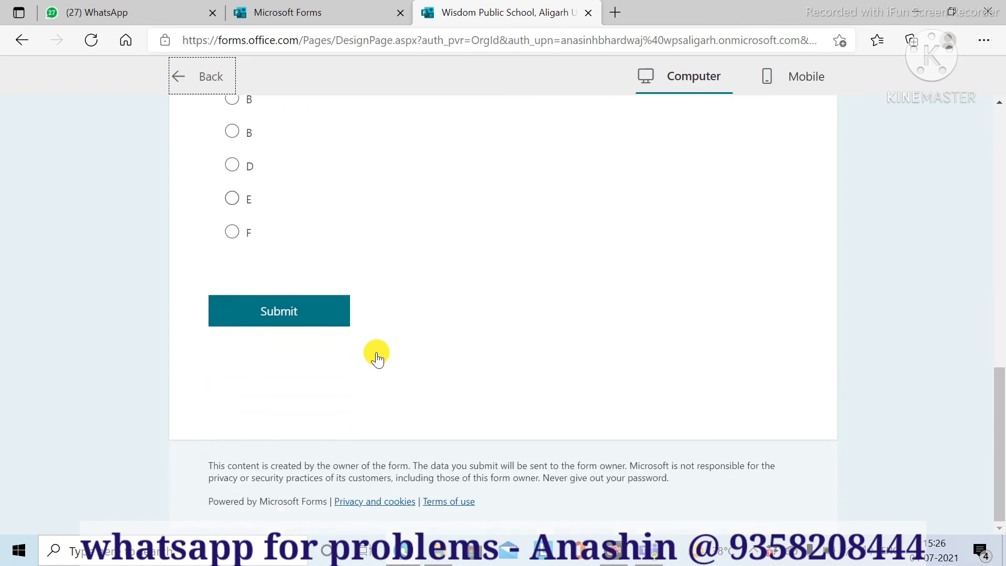
{"action": "scroll", "coordinate": [372, 343], "scroll_direction": "up", "scroll_amount": 1}
{"action": "scroll", "coordinate": [372, 341], "scroll_direction": "down", "scroll_amount": 1}
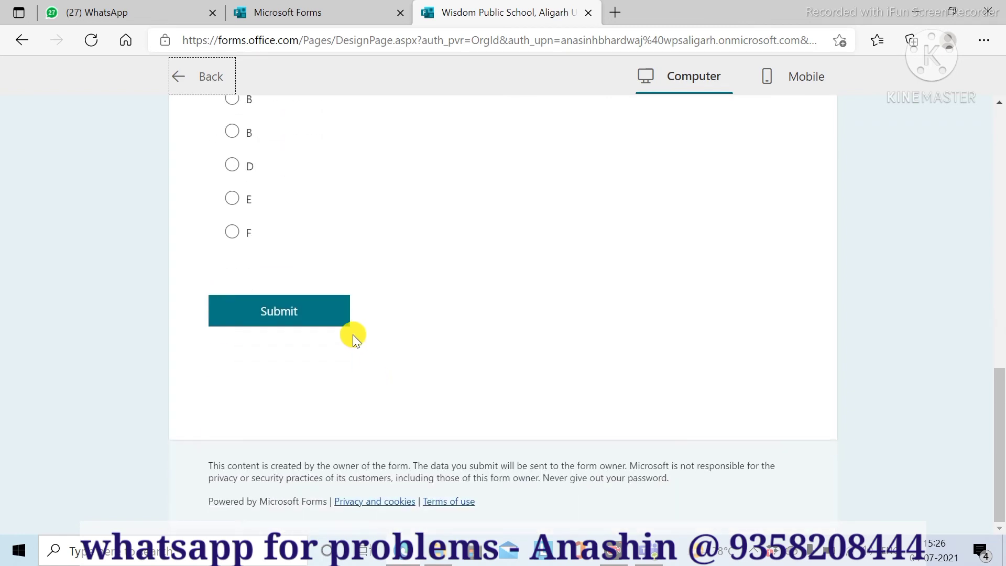
{"action": "left_click", "coordinate": [260, 310]}
- Fill in placeholder names, Class 12 and a Question 4 answer, then submit the response
{"action": "scroll", "coordinate": [304, 218], "scroll_direction": "up", "scroll_amount": 10}
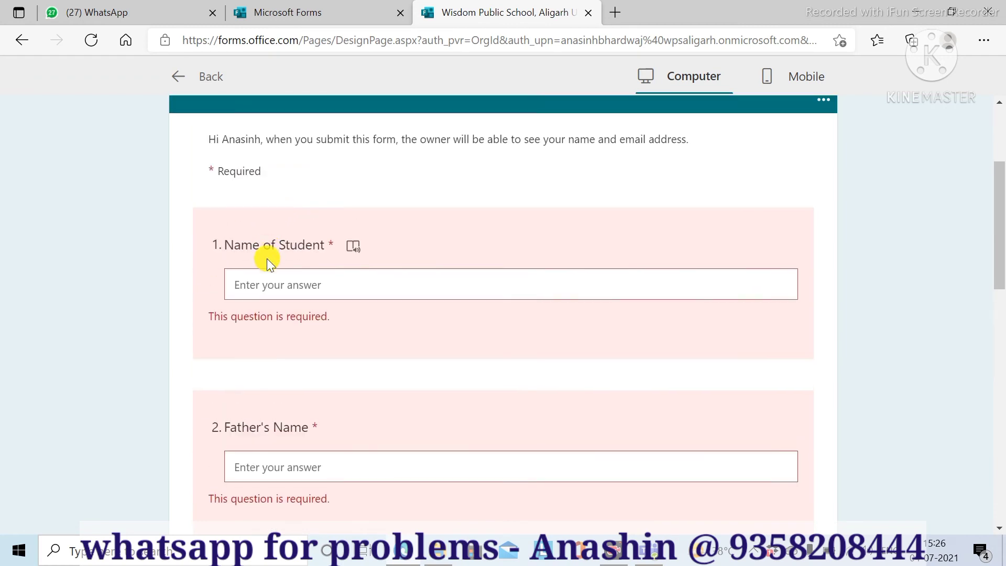
{"action": "left_click", "coordinate": [262, 281]}
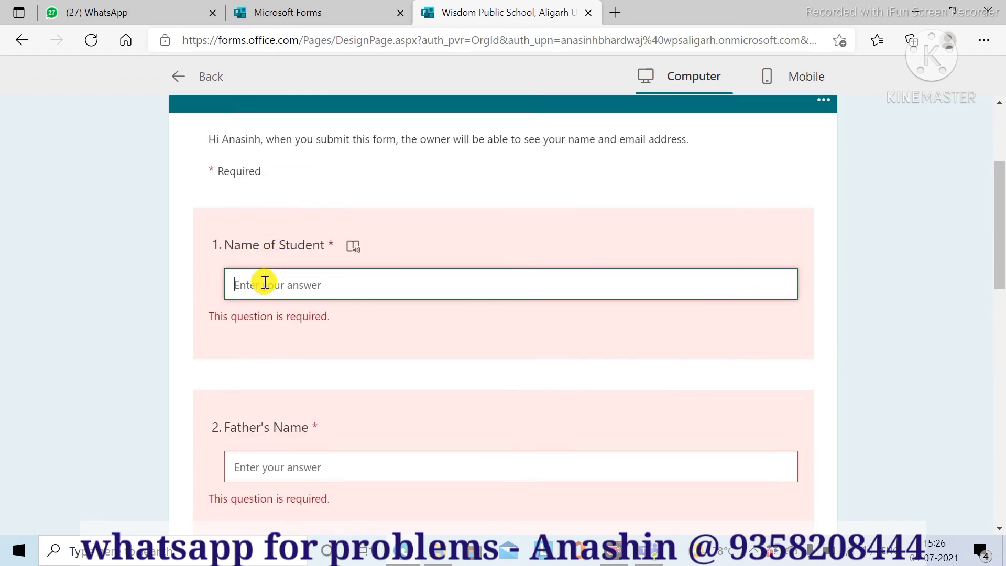
{"action": "type", "text": "asdf"}
{"action": "scroll", "coordinate": [267, 292], "scroll_direction": "down", "scroll_amount": 5}
{"action": "left_click", "coordinate": [252, 236]}
{"action": "type", "text": "asdf"}
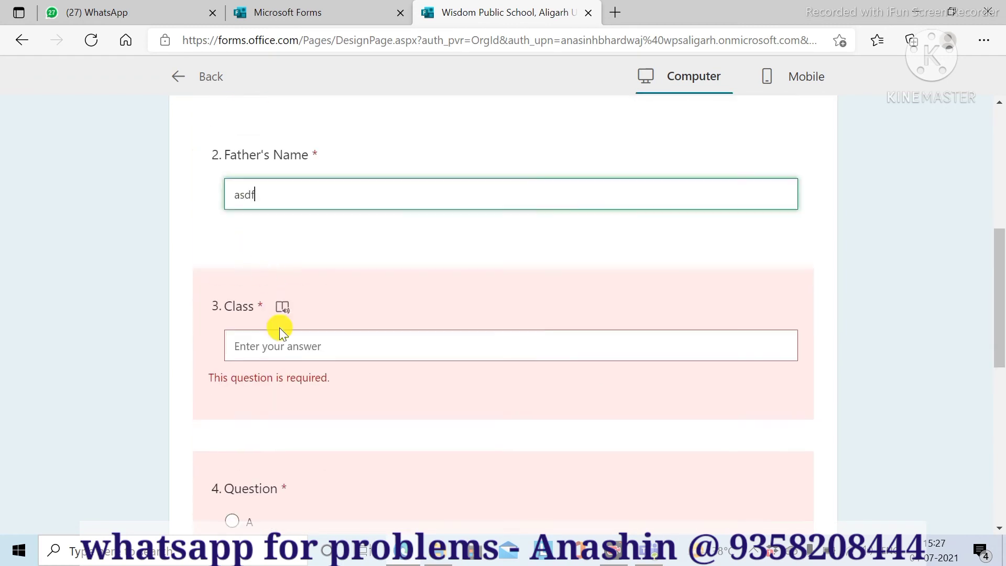
{"action": "left_click", "coordinate": [277, 341]}
{"action": "type", "text": "12"}
{"action": "scroll", "coordinate": [286, 372], "scroll_direction": "down", "scroll_amount": 2}
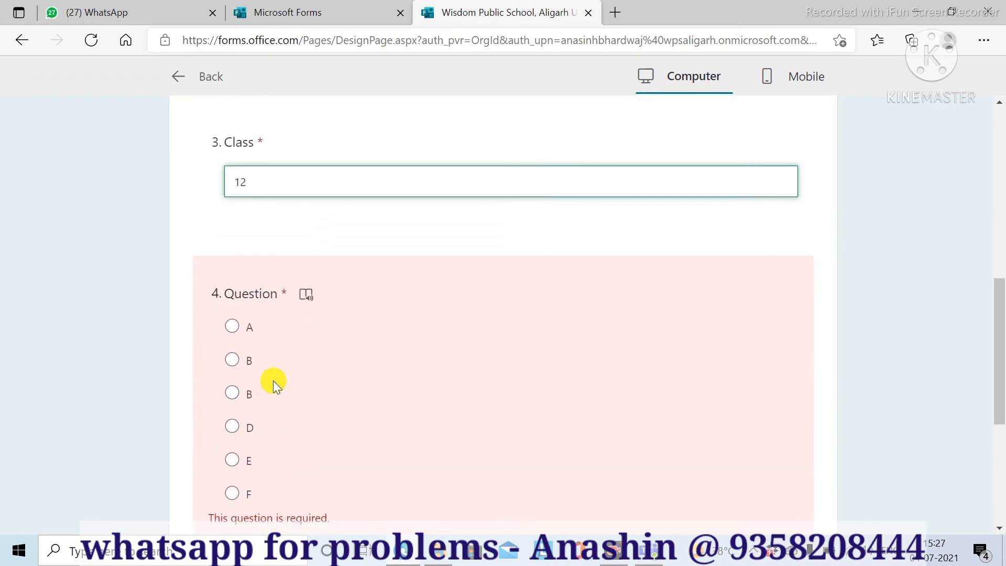
{"action": "left_click", "coordinate": [236, 362]}
{"action": "scroll", "coordinate": [299, 355], "scroll_direction": "down", "scroll_amount": 2}
{"action": "scroll", "coordinate": [293, 349], "scroll_direction": "down", "scroll_amount": 2}
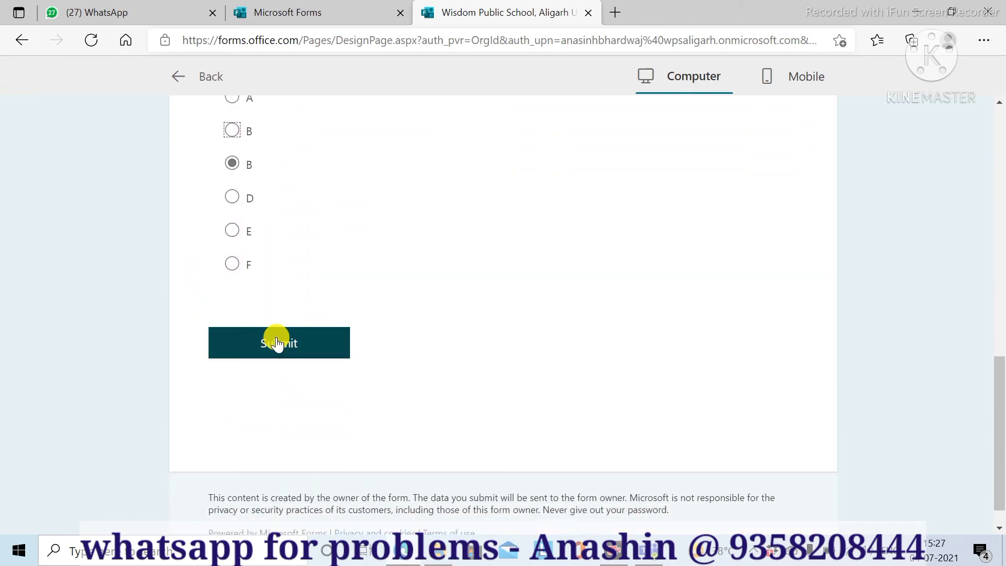
{"action": "left_click", "coordinate": [278, 338]}
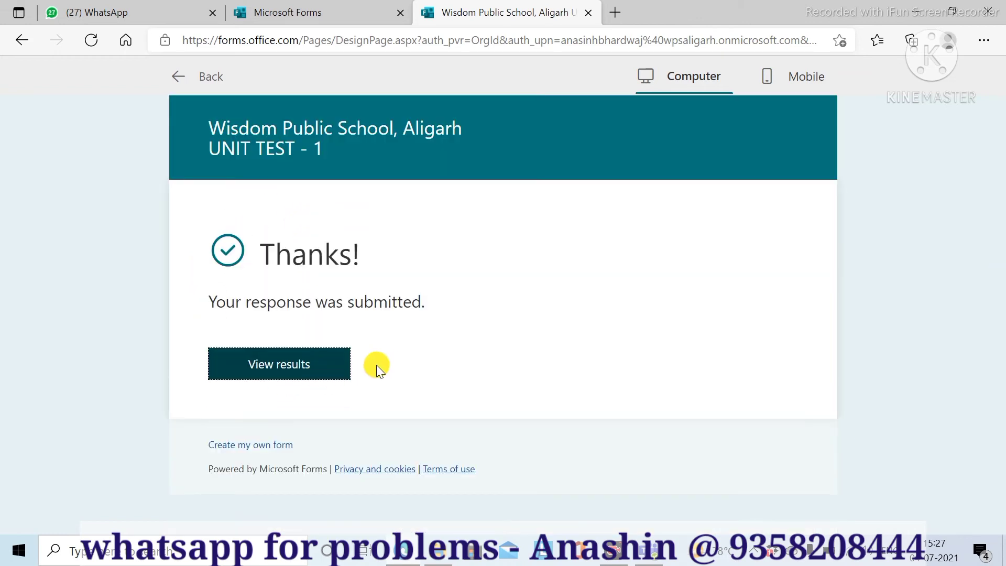
{"action": "left_click", "coordinate": [295, 376]}
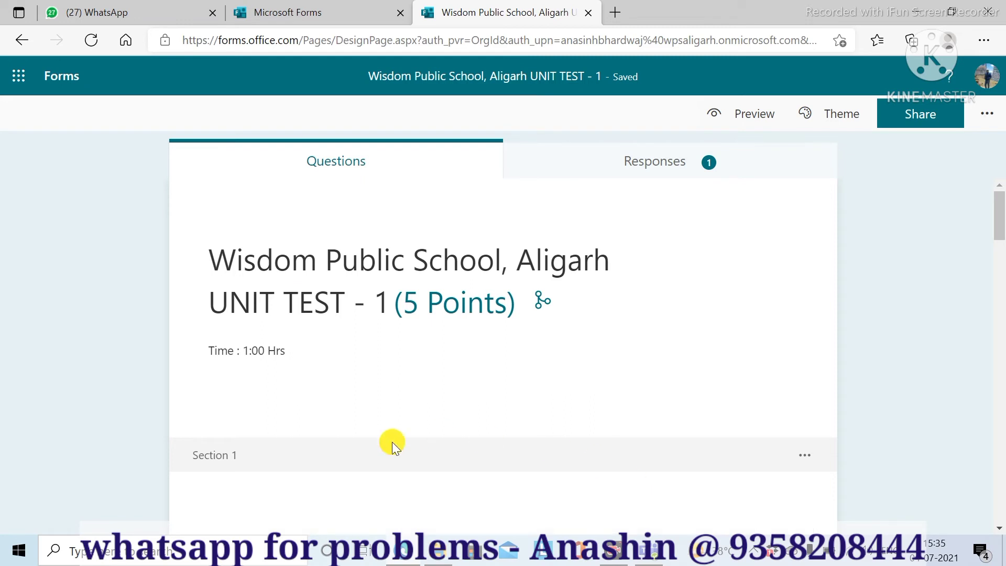
- Scroll down the quiz editor toward Section 1
{"action": "scroll", "coordinate": [524, 323], "scroll_direction": "down", "scroll_amount": 2}
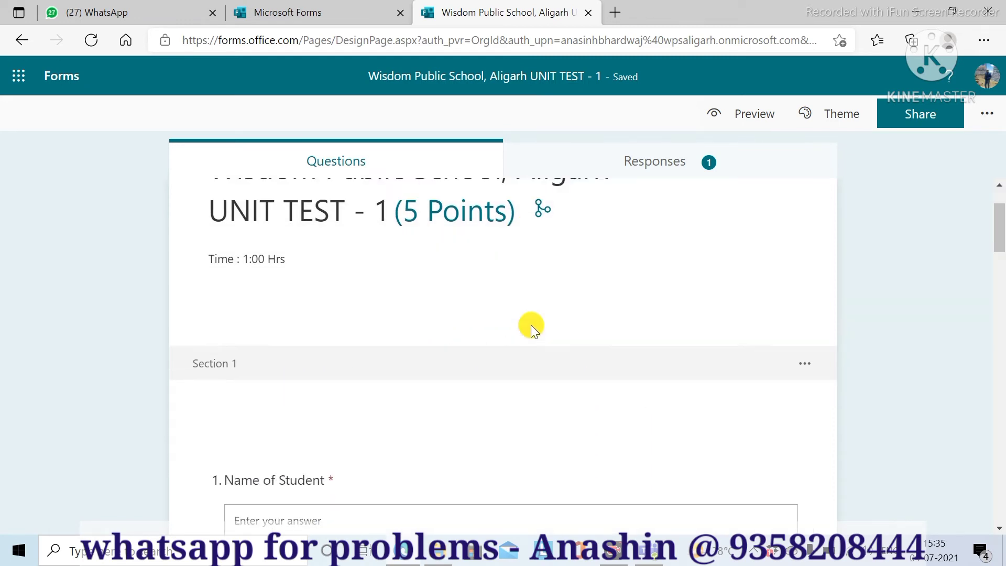
- In Branching options, set Section 1's Question 4 to go to Section 2
{"action": "left_click", "coordinate": [805, 352]}
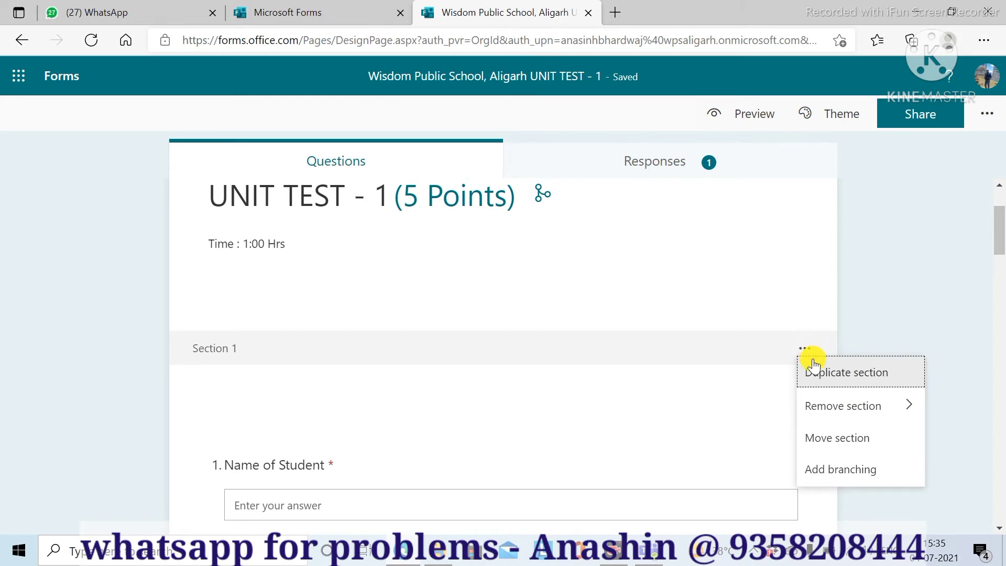
{"action": "left_click", "coordinate": [860, 470]}
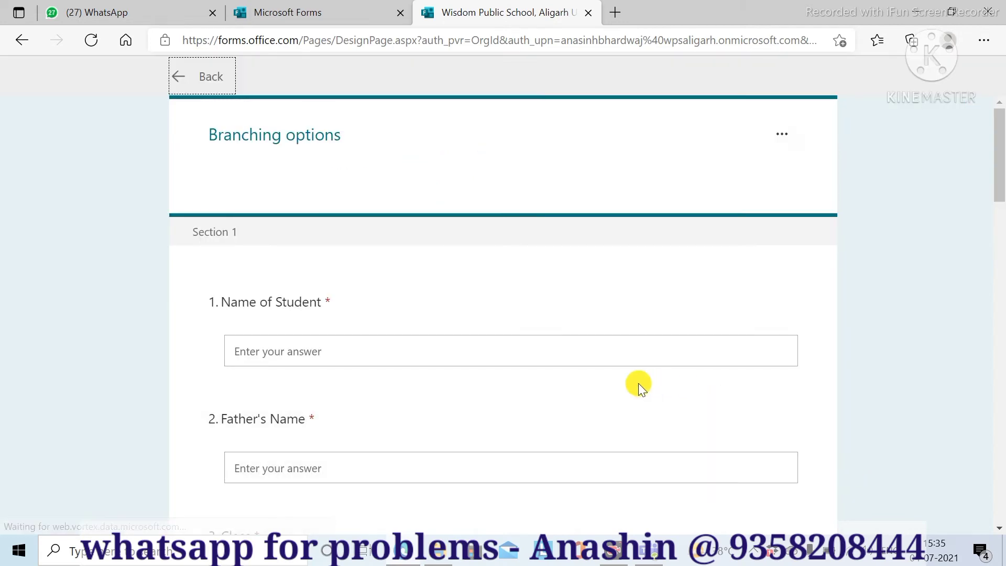
{"action": "scroll", "coordinate": [543, 399], "scroll_direction": "down", "scroll_amount": 3}
{"action": "scroll", "coordinate": [543, 398], "scroll_direction": "up", "scroll_amount": 2}
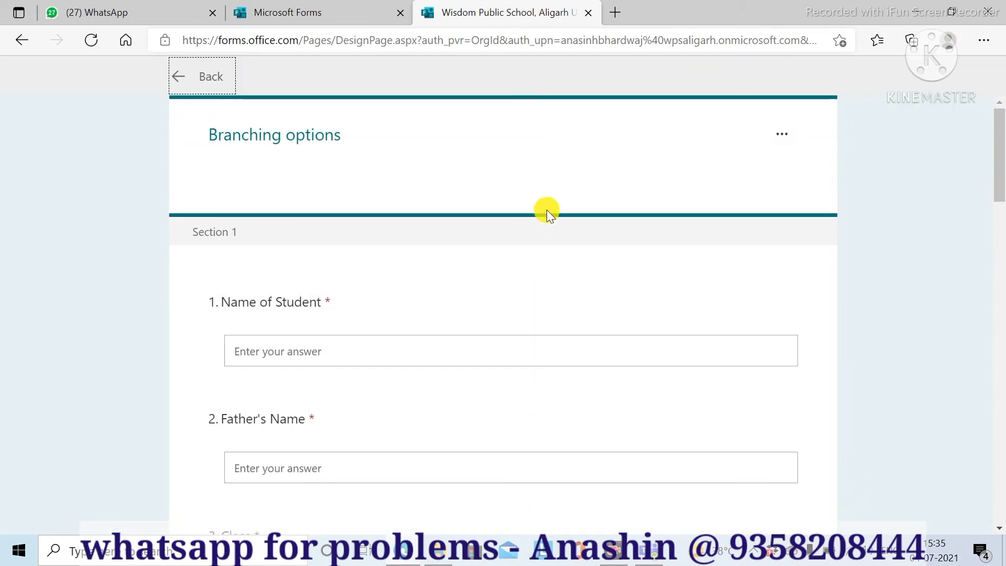
{"action": "scroll", "coordinate": [665, 264], "scroll_direction": "down", "scroll_amount": 6}
{"action": "scroll", "coordinate": [668, 270], "scroll_direction": "down", "scroll_amount": 3}
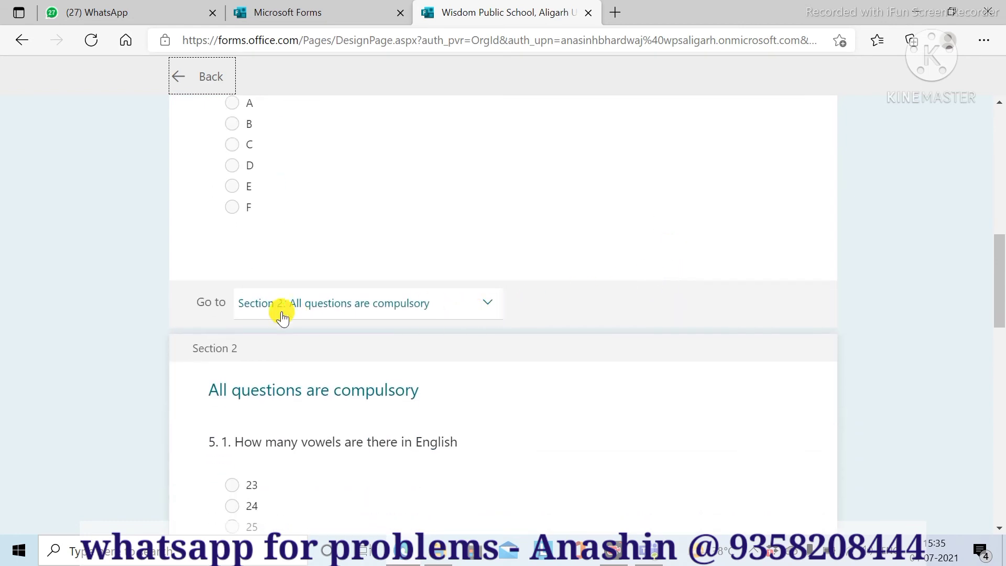
{"action": "left_click", "coordinate": [488, 302]}
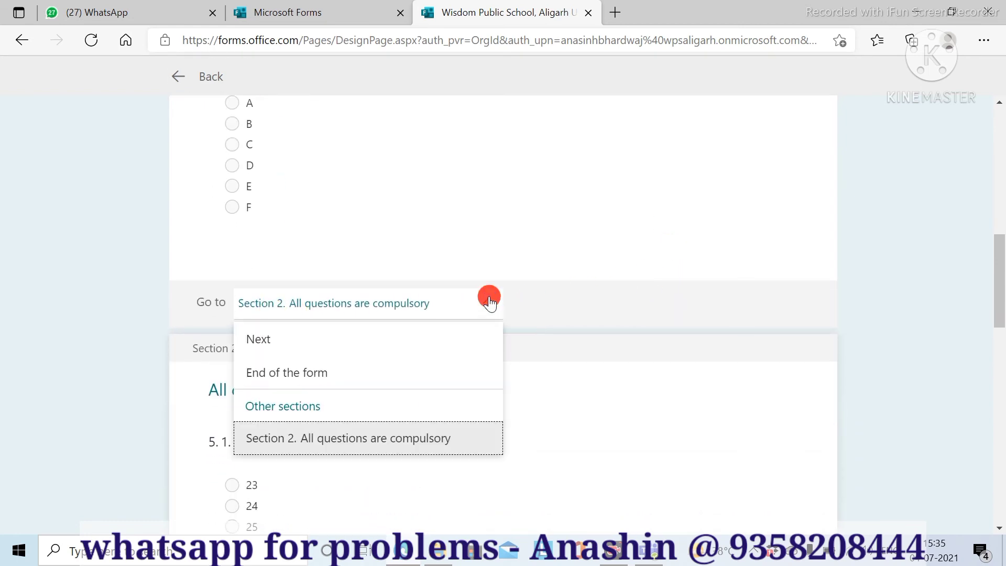
{"action": "left_click", "coordinate": [295, 373]}
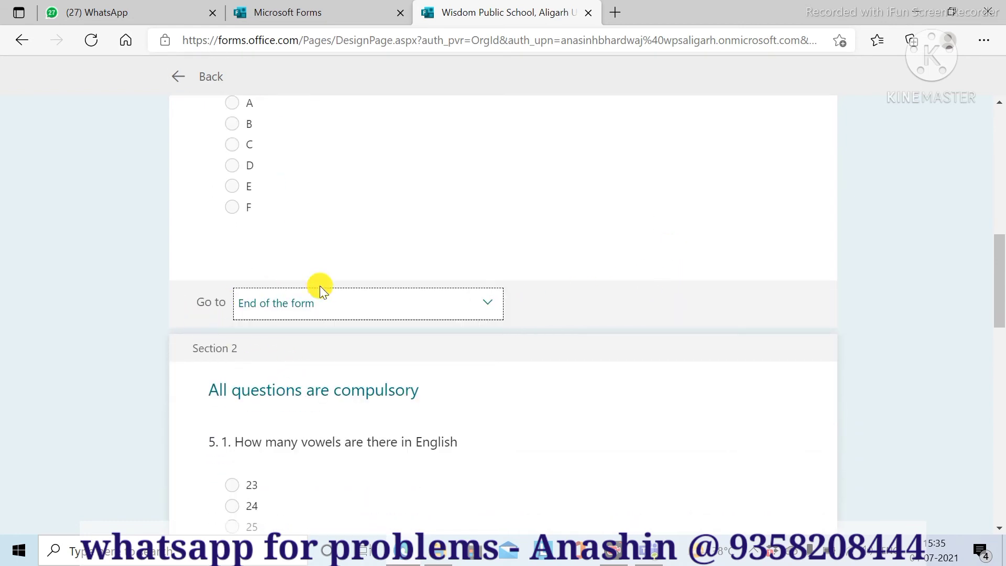
{"action": "left_click", "coordinate": [481, 302]}
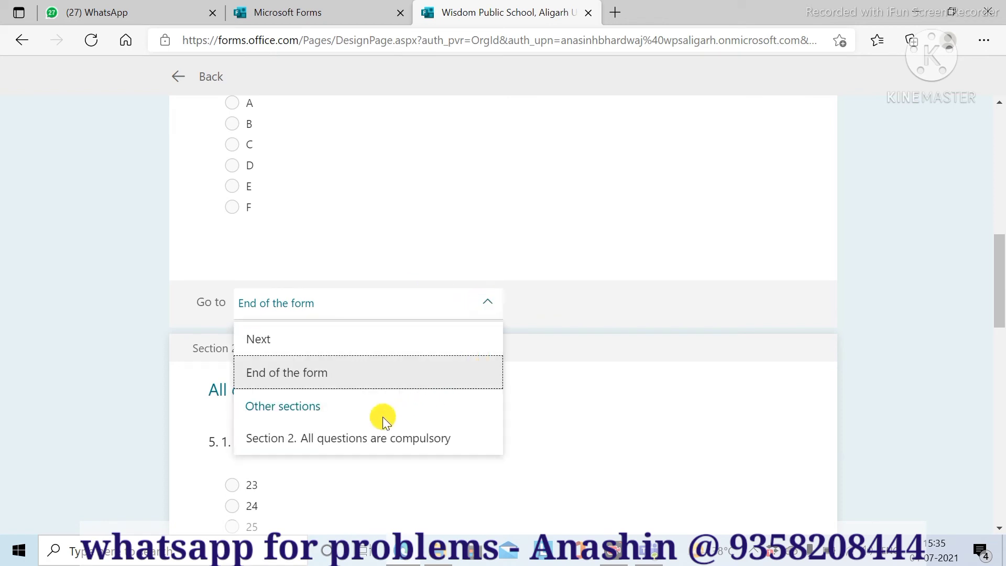
{"action": "left_click", "coordinate": [312, 440]}
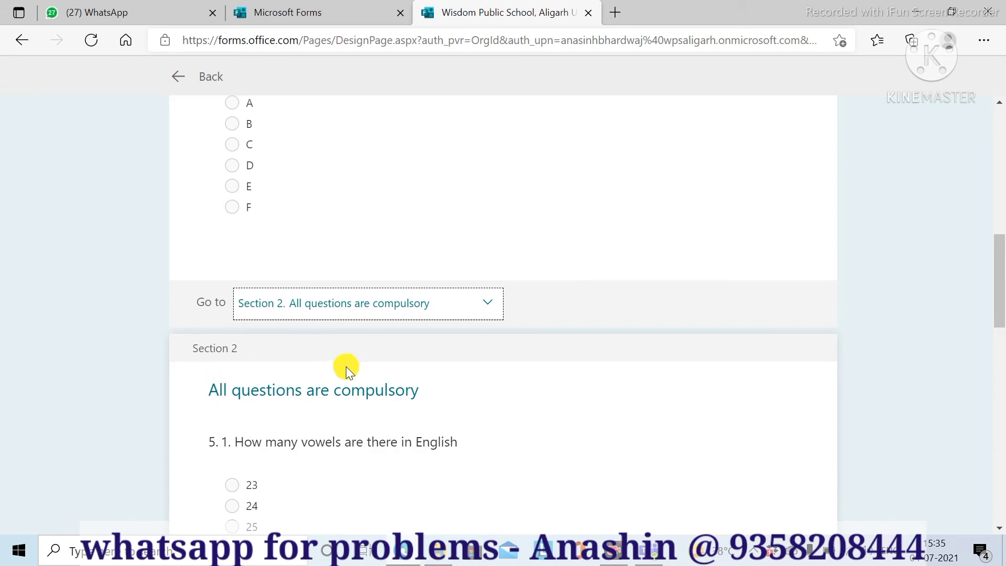
- Set the last Pen Drive question to go to End of the form
{"action": "scroll", "coordinate": [348, 372], "scroll_direction": "down", "scroll_amount": 18}
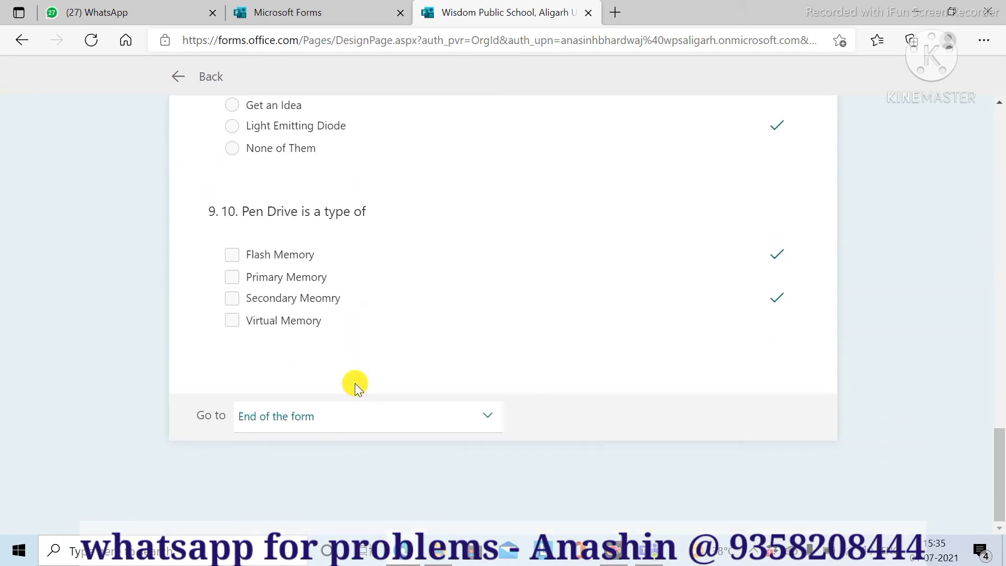
{"action": "left_click", "coordinate": [311, 419]}
{"action": "scroll", "coordinate": [324, 455], "scroll_direction": "down", "scroll_amount": 1}
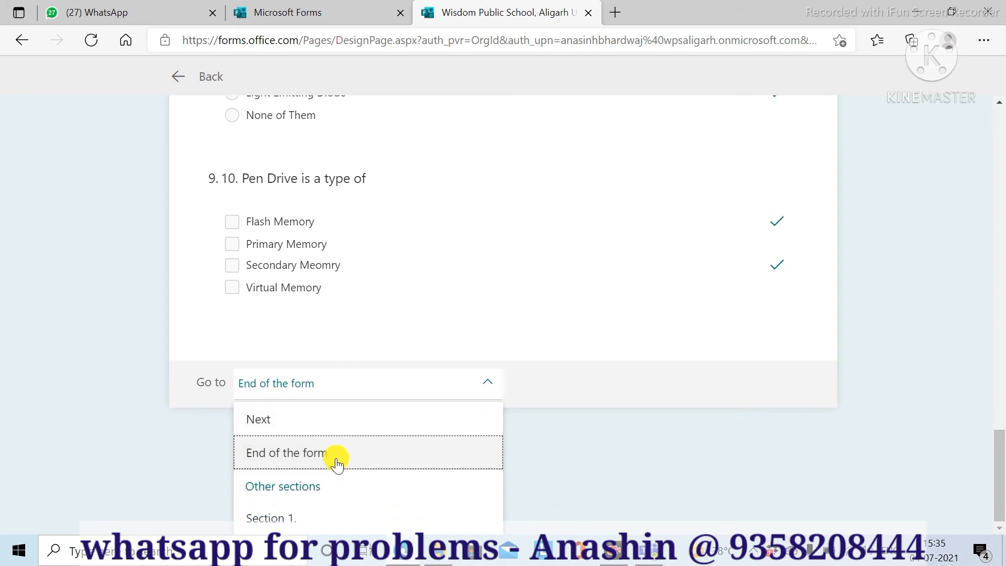
{"action": "left_click", "coordinate": [294, 454]}
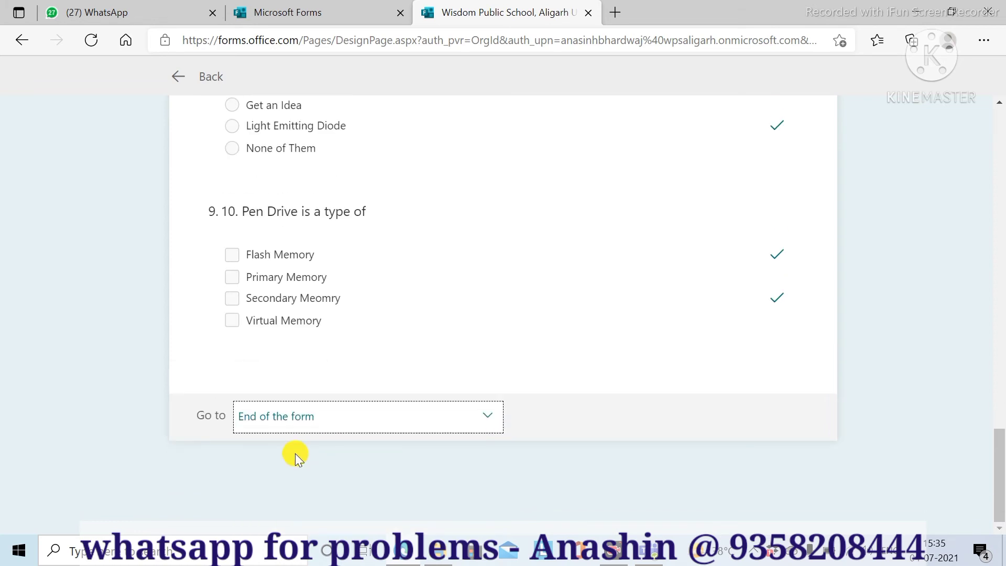
{"action": "scroll", "coordinate": [904, 445], "scroll_direction": "up", "scroll_amount": 20}
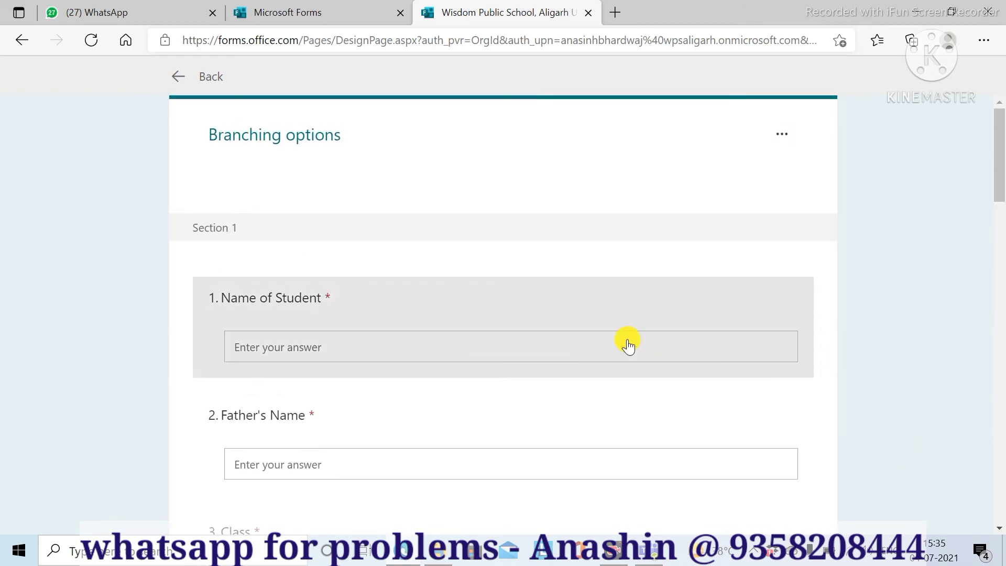
- Leave branching options, look over the questions, and open the quiz preview
{"action": "left_click", "coordinate": [191, 79]}
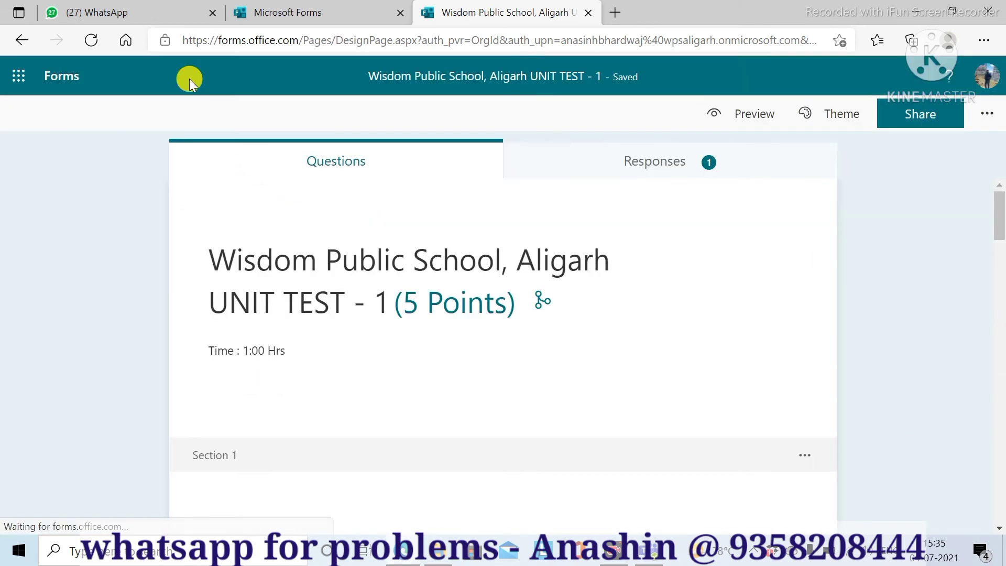
{"action": "scroll", "coordinate": [703, 293], "scroll_direction": "down", "scroll_amount": 10}
{"action": "scroll", "coordinate": [703, 297], "scroll_direction": "down", "scroll_amount": 20}
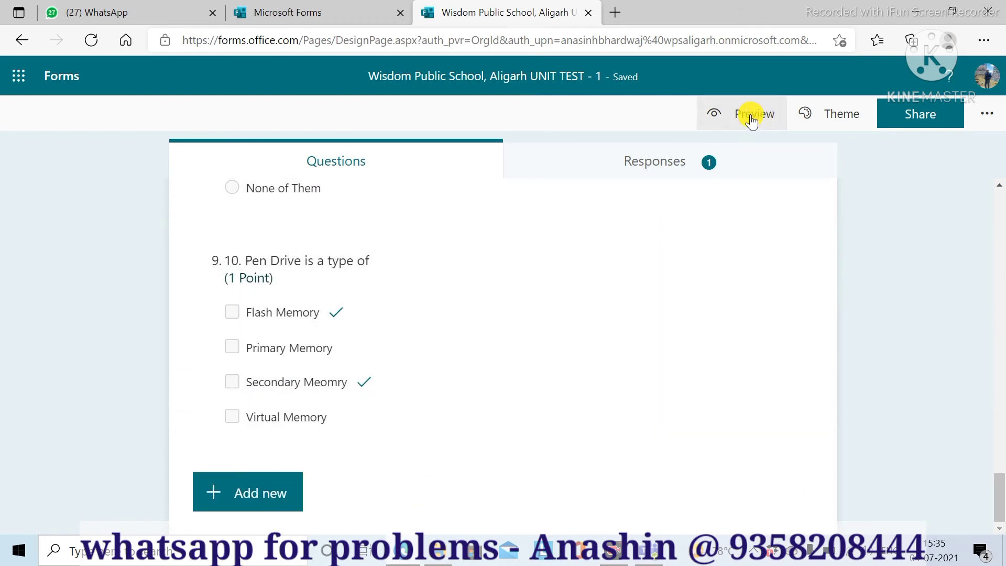
{"action": "left_click", "coordinate": [716, 119]}
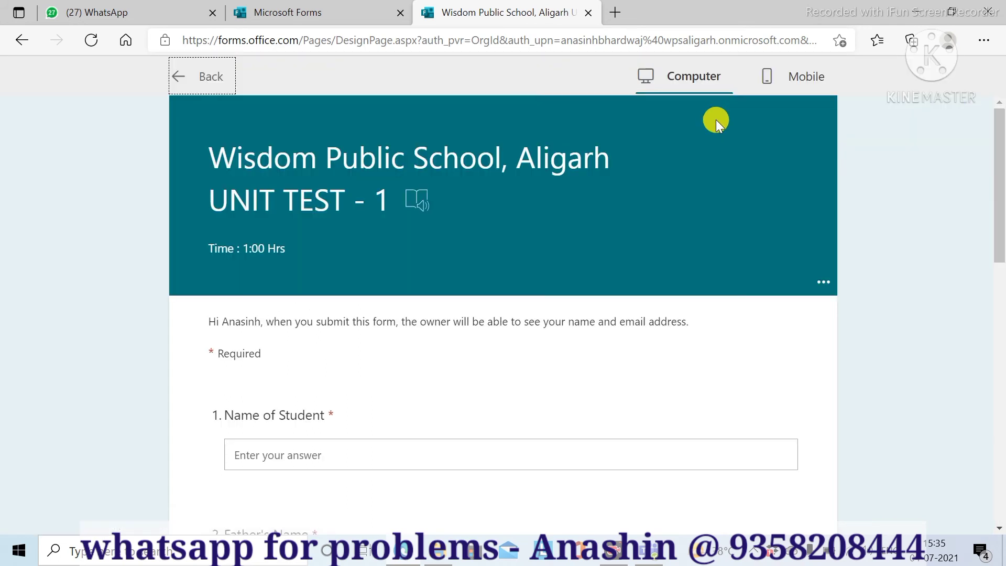
{"action": "scroll", "coordinate": [337, 359], "scroll_direction": "down", "scroll_amount": 2}
{"action": "scroll", "coordinate": [337, 362], "scroll_direction": "up", "scroll_amount": 2}
- Switch the preview to Mobile and enter the student's name and father's name
{"action": "left_click", "coordinate": [766, 79]}
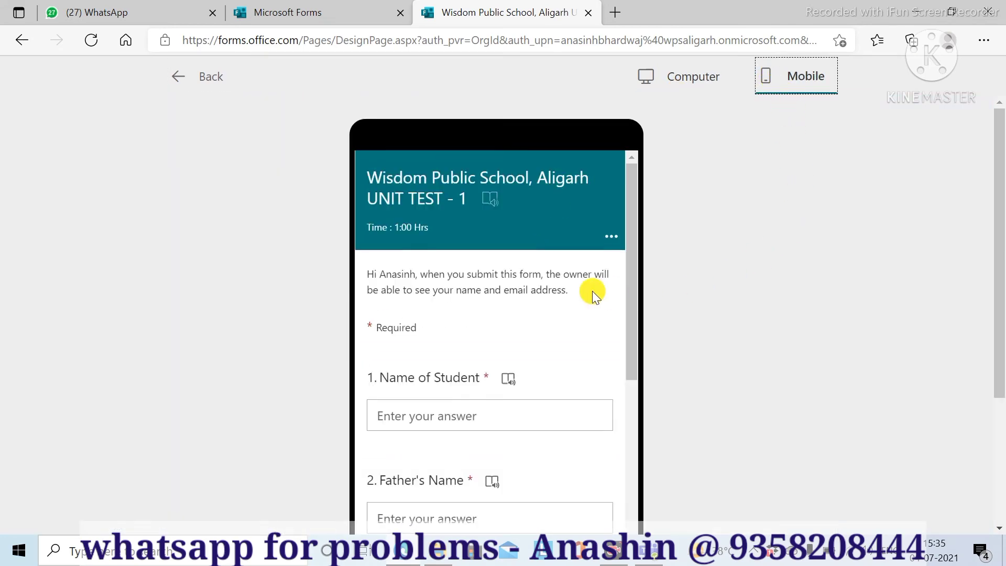
{"action": "left_click_drag", "start_coordinate": [630, 243], "coordinate": [663, 231]}
{"action": "left_click", "coordinate": [439, 392]}
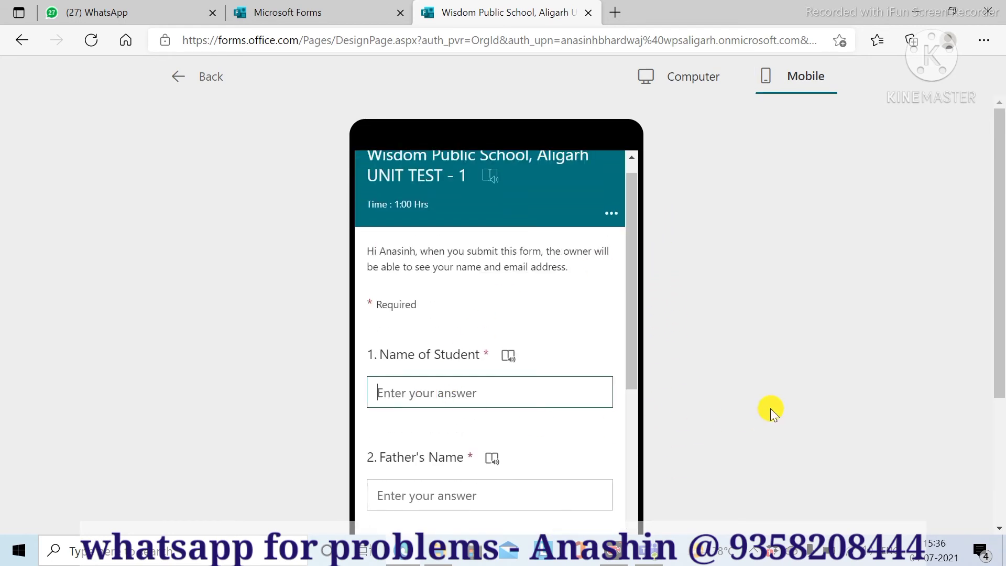
{"action": "type", "text": "anasinh"}
{"action": "key", "text": "Tab"}
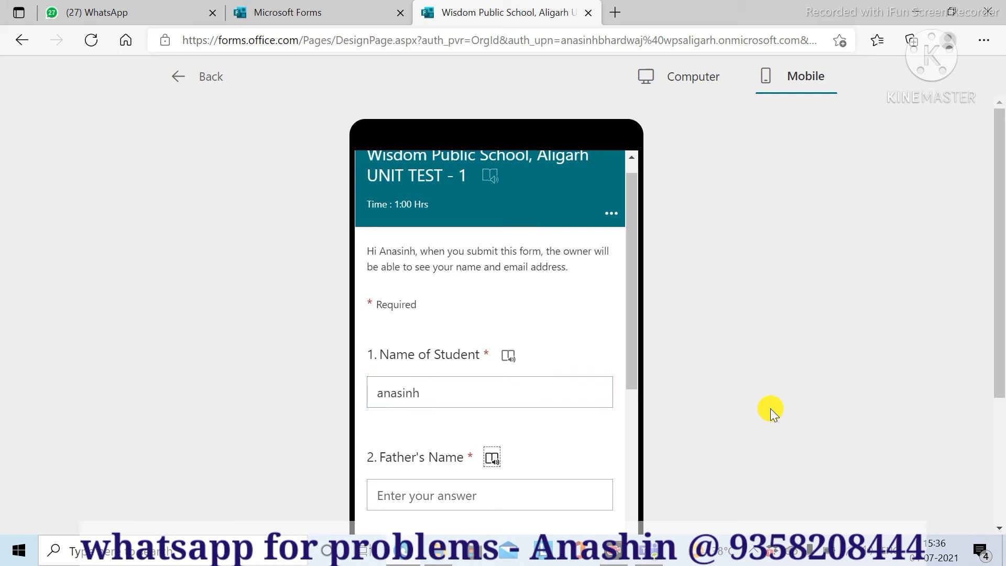
{"action": "key", "text": "Tab"}
{"action": "type", "text": "pa"}
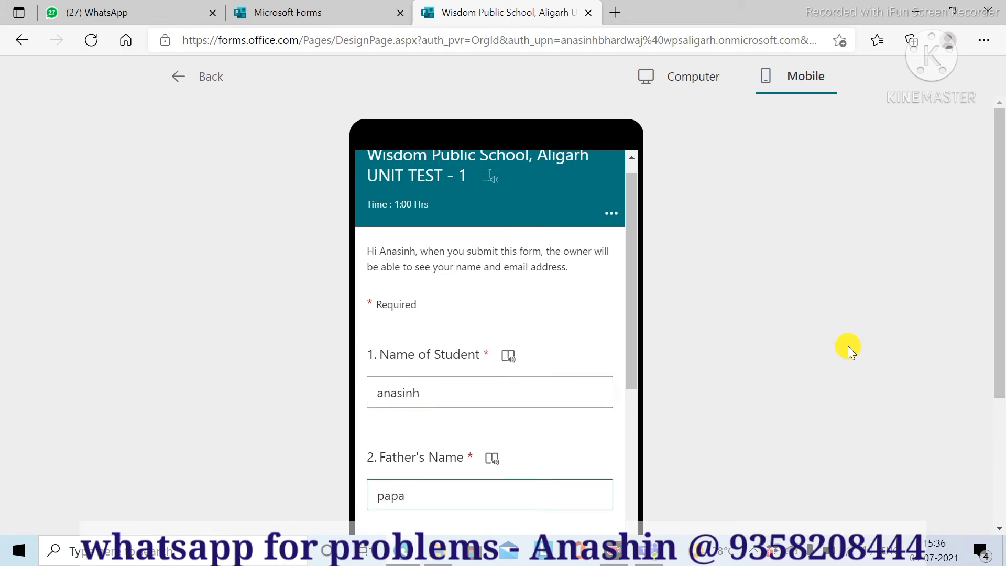
- Turn off the immersive reader, enter Class 12, and choose option A for question 4
{"action": "left_click", "coordinate": [612, 217]}
{"action": "left_click", "coordinate": [583, 231]}
{"action": "scroll", "coordinate": [447, 382], "scroll_direction": "down", "scroll_amount": 4}
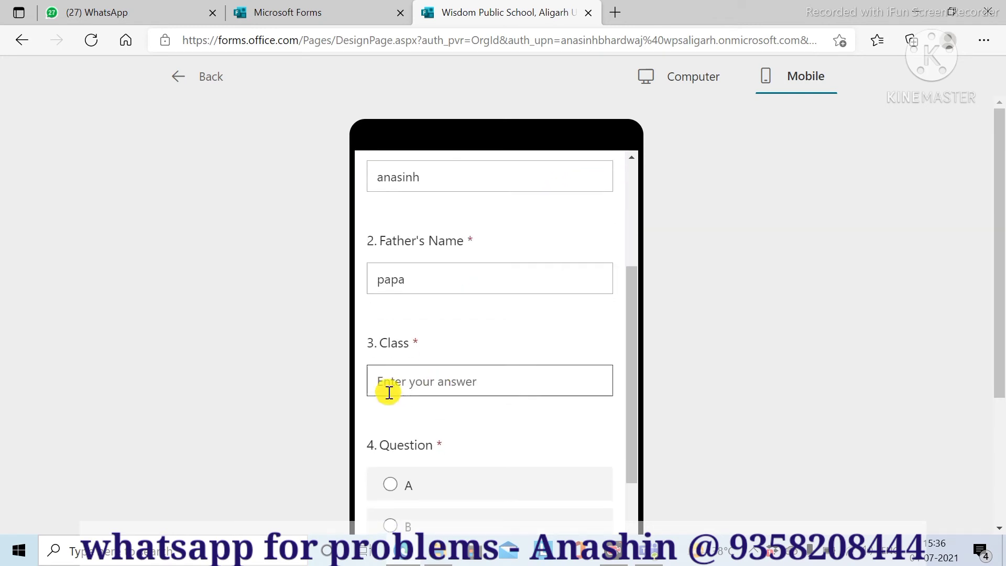
{"action": "left_click", "coordinate": [392, 384]}
{"action": "type", "text": "12"}
{"action": "left_click", "coordinate": [390, 485]}
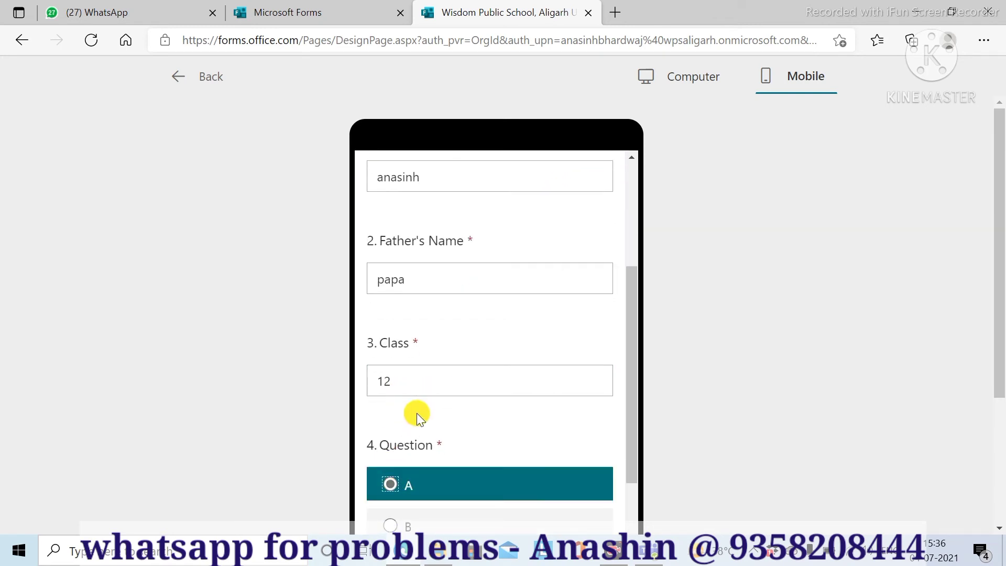
{"action": "scroll", "coordinate": [418, 416], "scroll_direction": "down", "scroll_amount": 5}
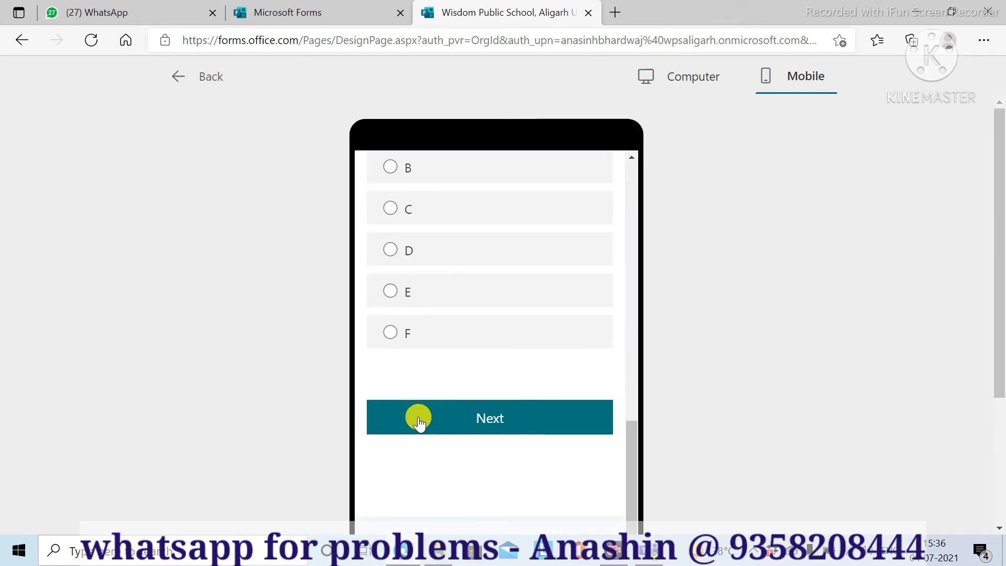
- On the next page answer 26, Random Access Memory, Light Emitting Diode, Secondary Meomry and Flash Memory
{"action": "left_click", "coordinate": [451, 422]}
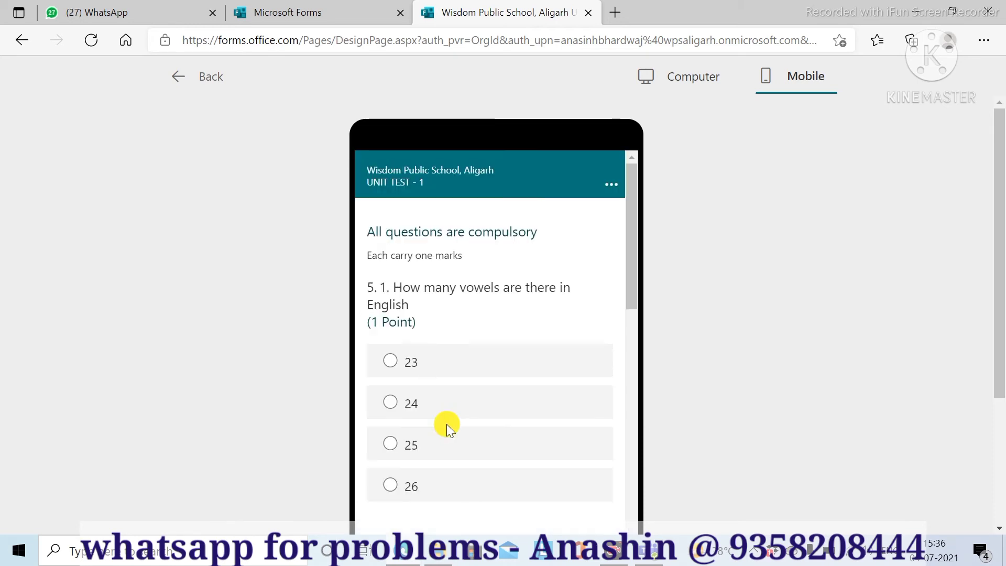
{"action": "left_click", "coordinate": [391, 486]}
{"action": "scroll", "coordinate": [417, 423], "scroll_direction": "down", "scroll_amount": 5}
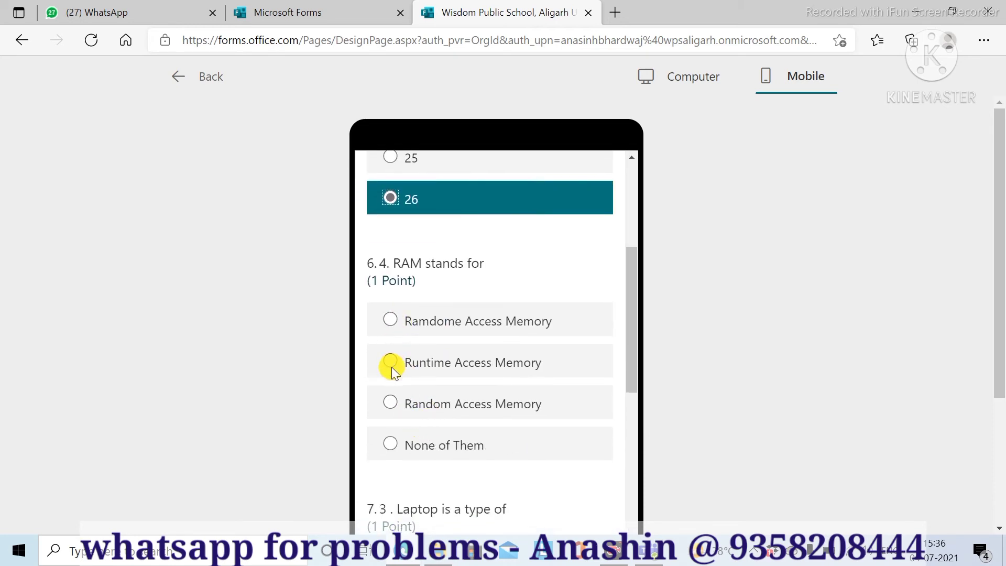
{"action": "left_click", "coordinate": [390, 404]}
{"action": "scroll", "coordinate": [438, 379], "scroll_direction": "down", "scroll_amount": 5}
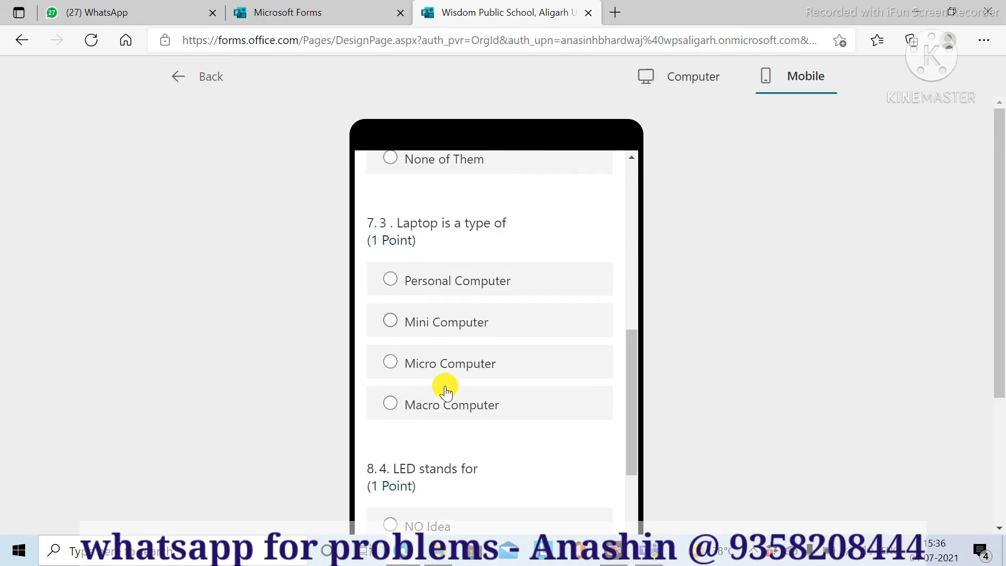
{"action": "scroll", "coordinate": [459, 442], "scroll_direction": "down", "scroll_amount": 2}
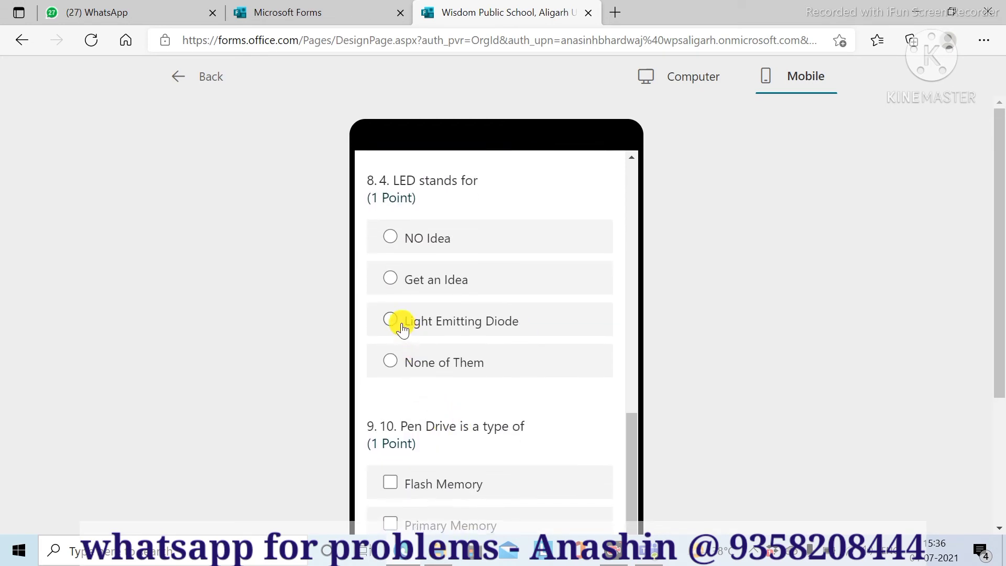
{"action": "left_click", "coordinate": [416, 327]}
{"action": "scroll", "coordinate": [430, 346], "scroll_direction": "down", "scroll_amount": 5}
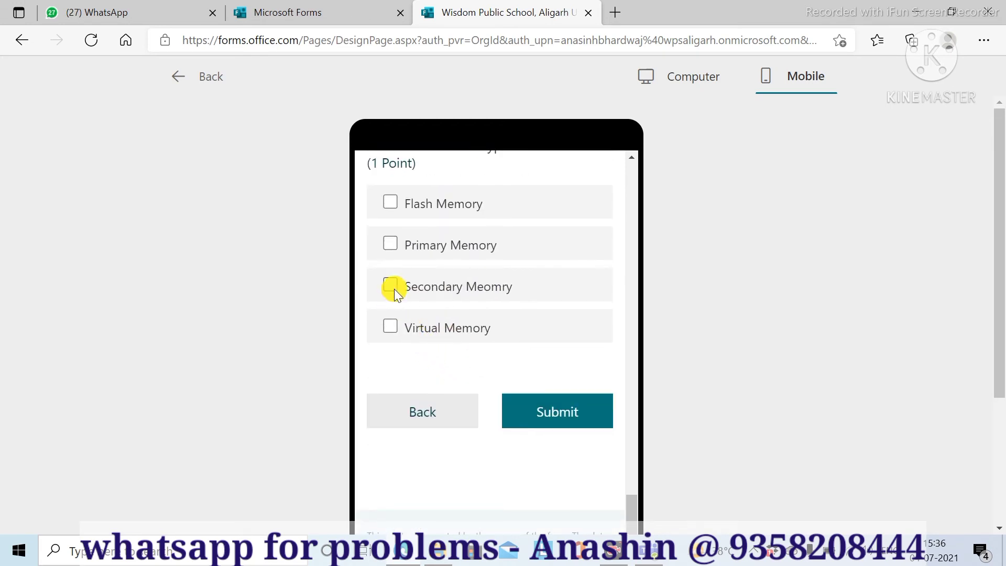
{"action": "left_click", "coordinate": [394, 288]}
{"action": "left_click", "coordinate": [393, 202]}
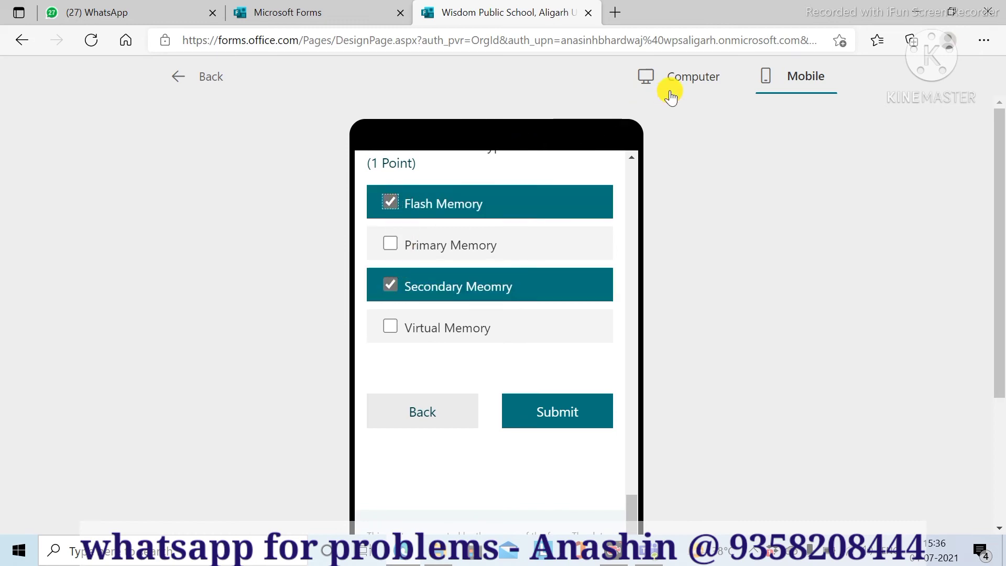
- Switch the preview to Computer layout and submit the answered quiz
{"action": "left_click", "coordinate": [669, 92]}
{"action": "scroll", "coordinate": [454, 256], "scroll_direction": "up", "scroll_amount": 3}
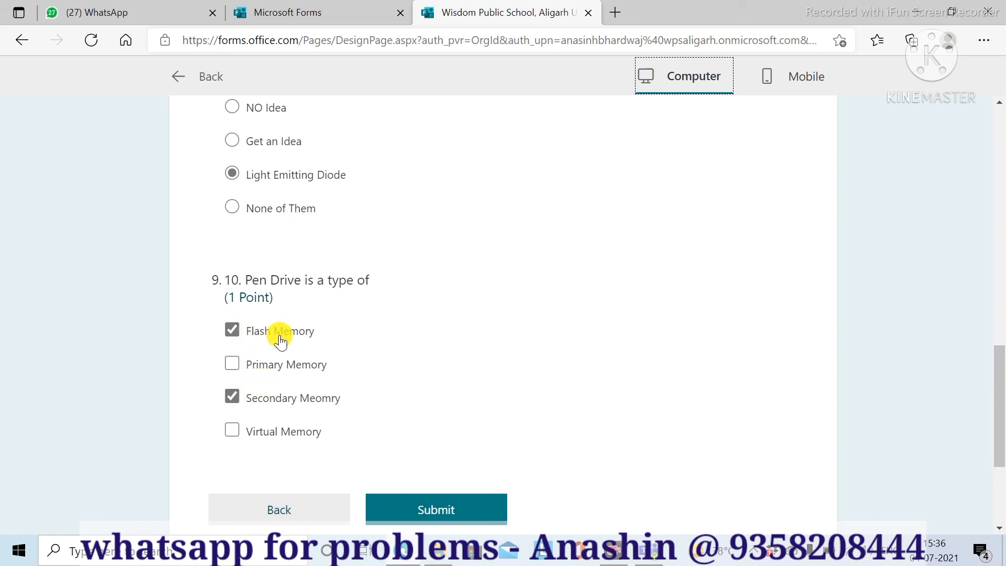
{"action": "scroll", "coordinate": [377, 341], "scroll_direction": "down", "scroll_amount": 2}
{"action": "scroll", "coordinate": [377, 340], "scroll_direction": "down", "scroll_amount": 2}
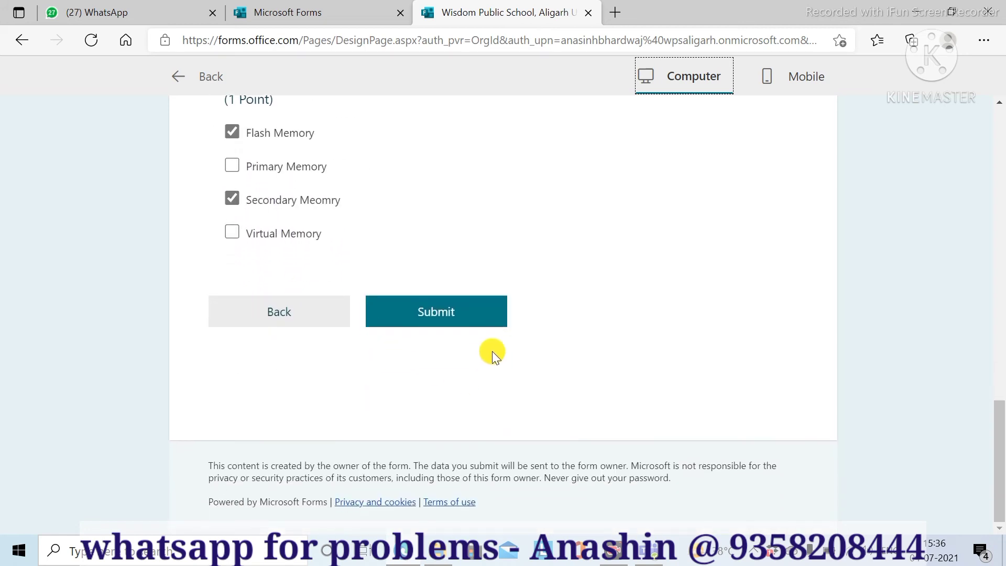
{"action": "left_click", "coordinate": [460, 314]}
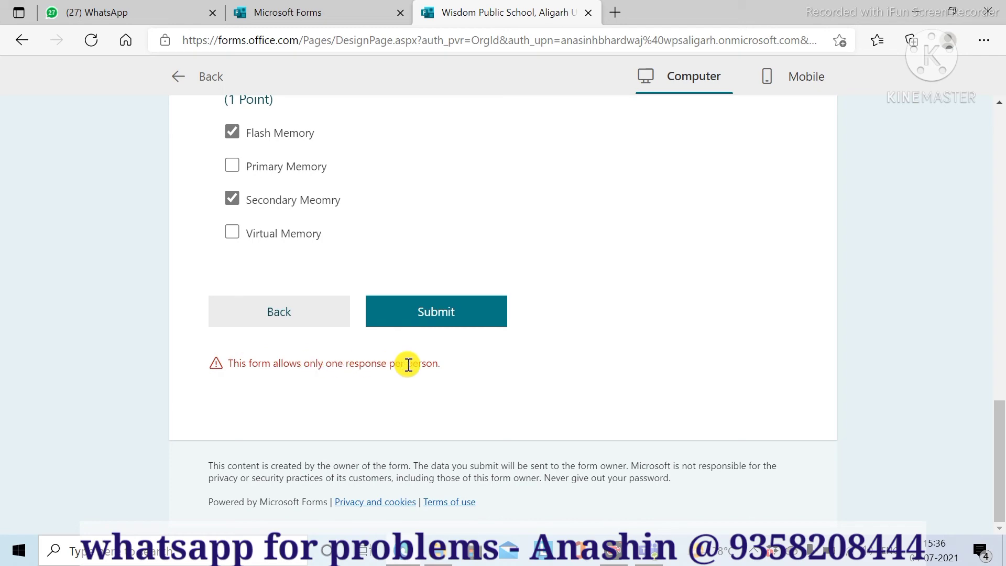
{"action": "scroll", "coordinate": [896, 304], "scroll_direction": "up", "scroll_amount": 20}
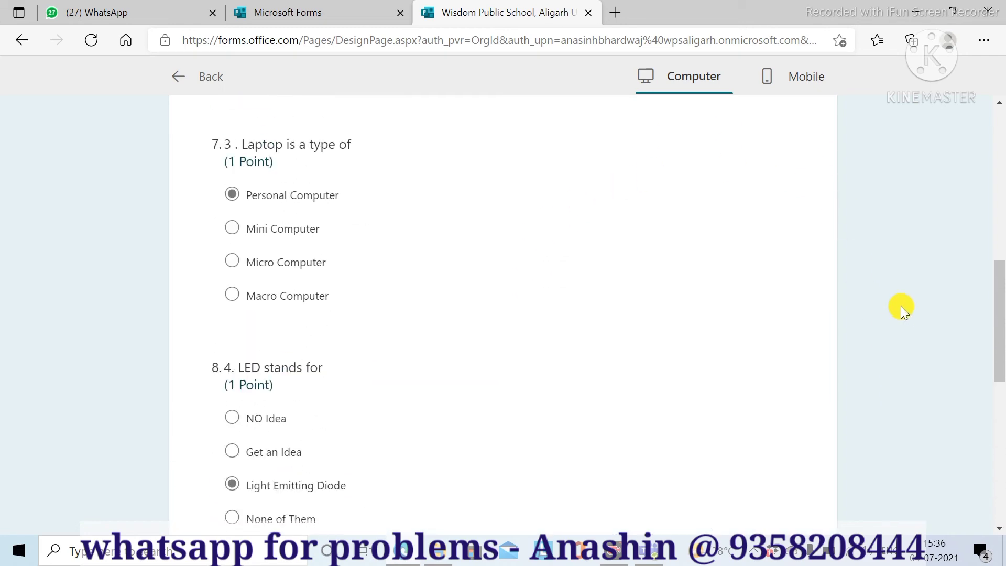
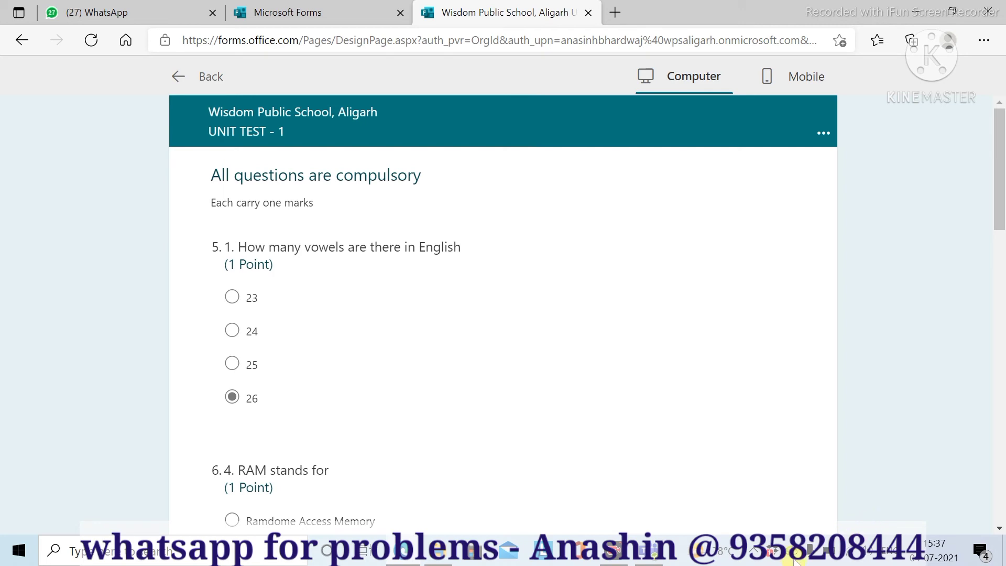
- Exit the quiz preview back to the UNIT TEST - 1 editor, now showing 1 response
{"action": "left_click", "coordinate": [189, 79]}
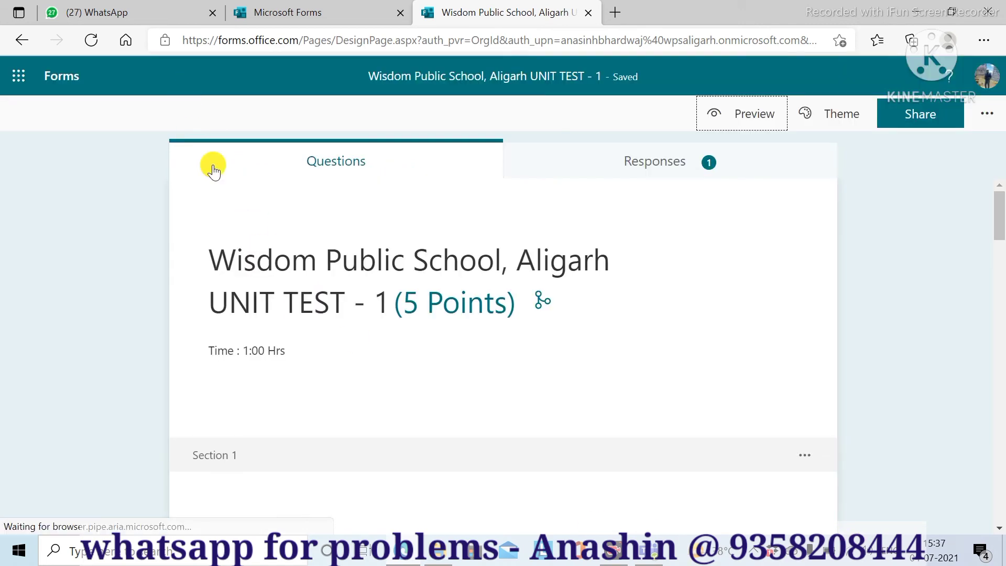
- In Settings, turn off Show results automatically, keep Only people in my organization, and allow one response per person
{"action": "left_click", "coordinate": [988, 118]}
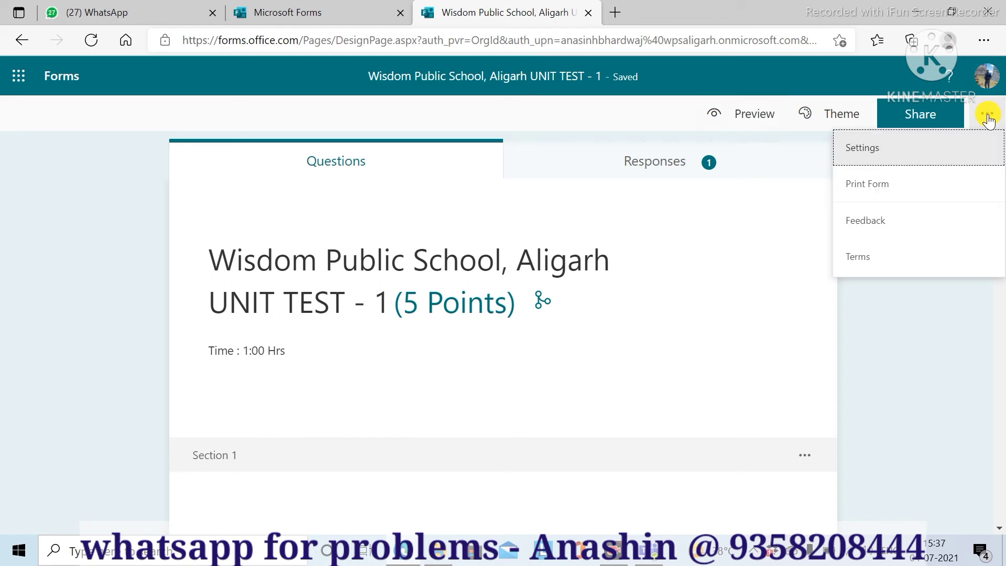
{"action": "left_click", "coordinate": [862, 150]}
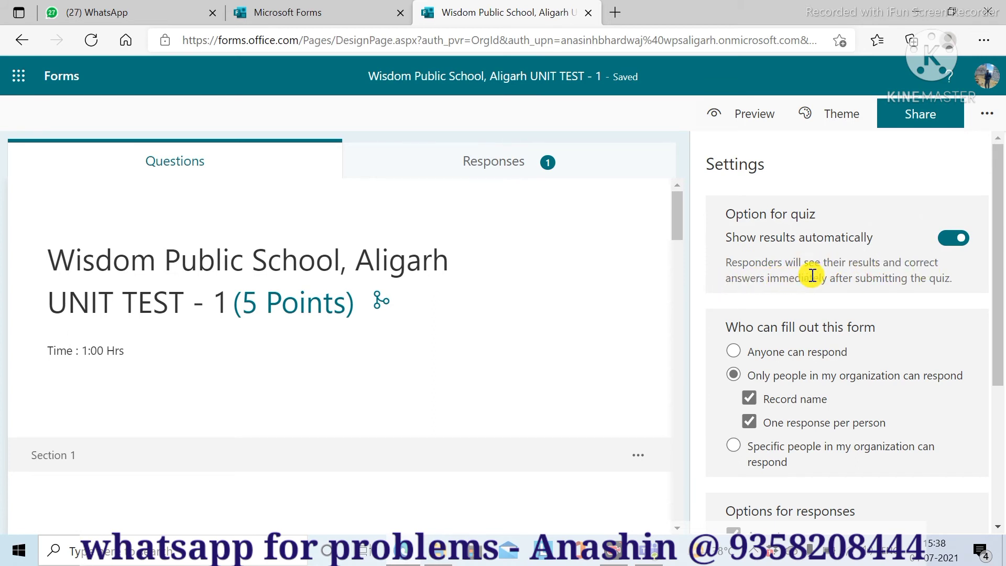
{"action": "left_click", "coordinate": [958, 242]}
{"action": "left_click_drag", "start_coordinate": [1000, 311], "coordinate": [1001, 386]}
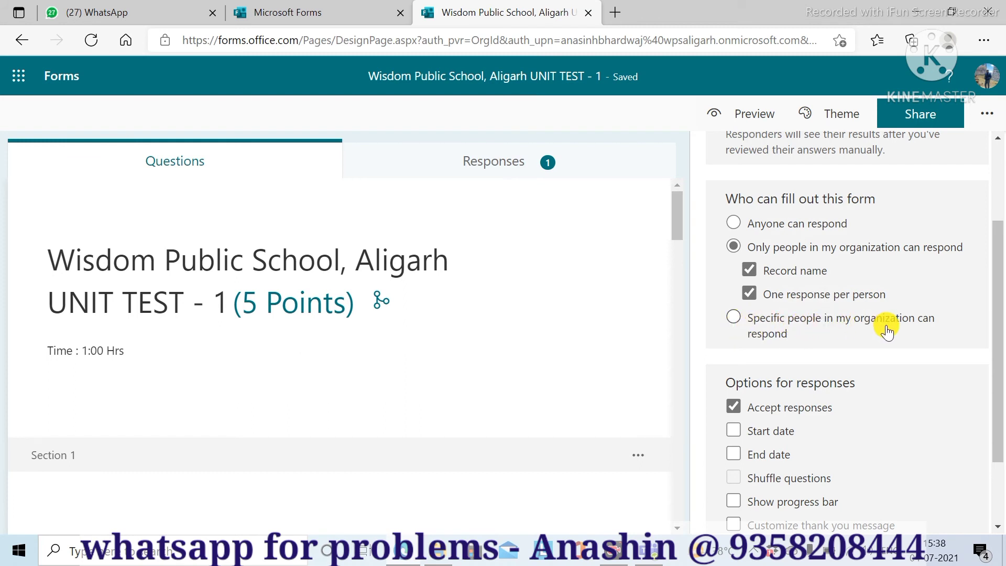
{"action": "left_click", "coordinate": [735, 229]}
{"action": "left_click", "coordinate": [736, 249]}
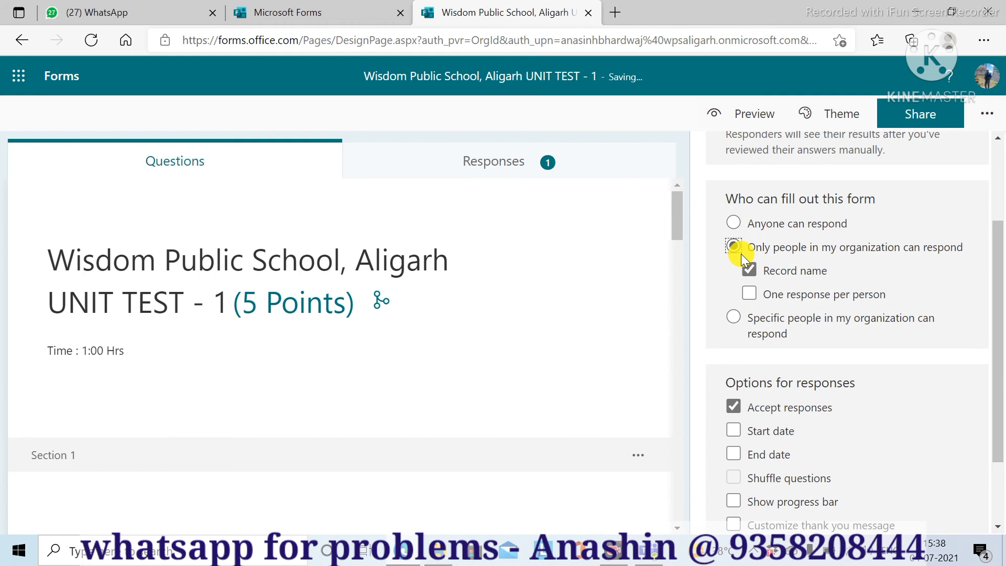
{"action": "left_click", "coordinate": [749, 294]}
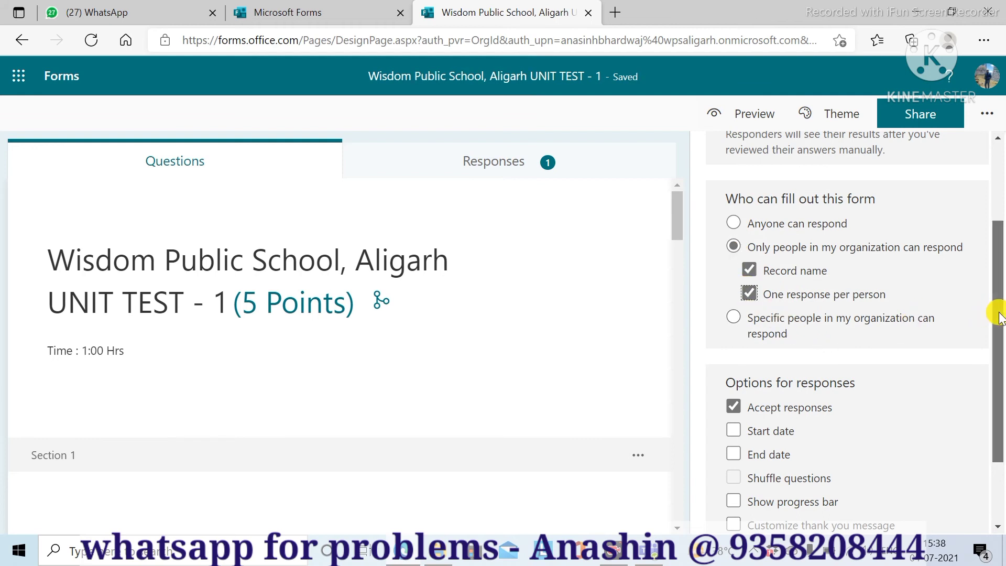
{"action": "left_click_drag", "start_coordinate": [999, 314], "coordinate": [997, 372]}
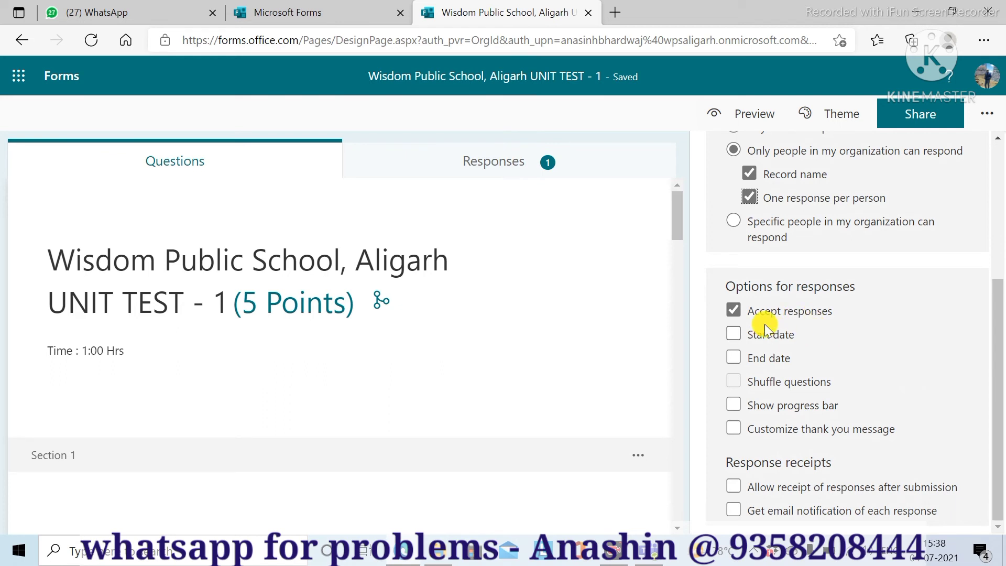
- Enable a start date of 7/4/2021 with a 5:00 PM start time
{"action": "left_click", "coordinate": [734, 335]}
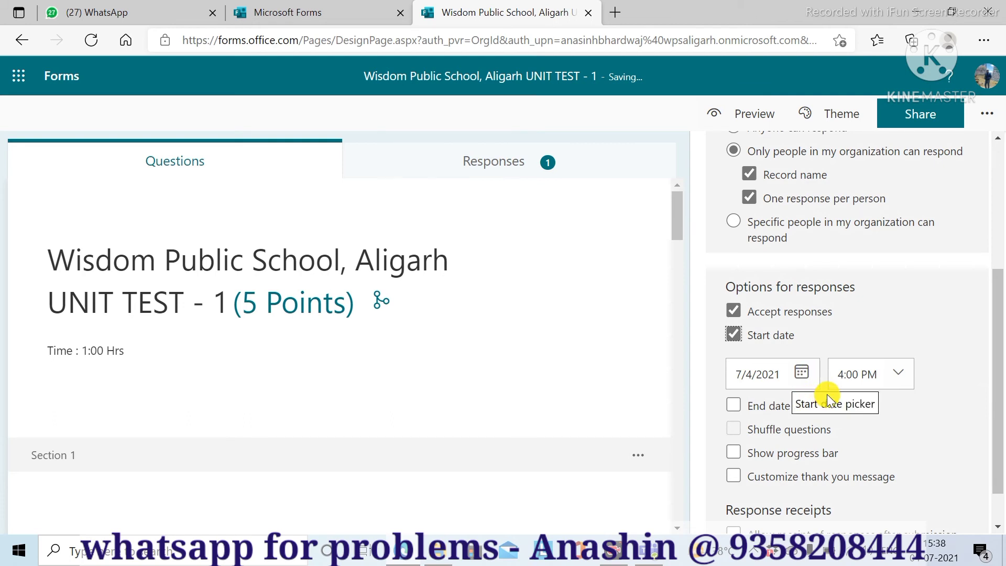
{"action": "left_click", "coordinate": [841, 377]}
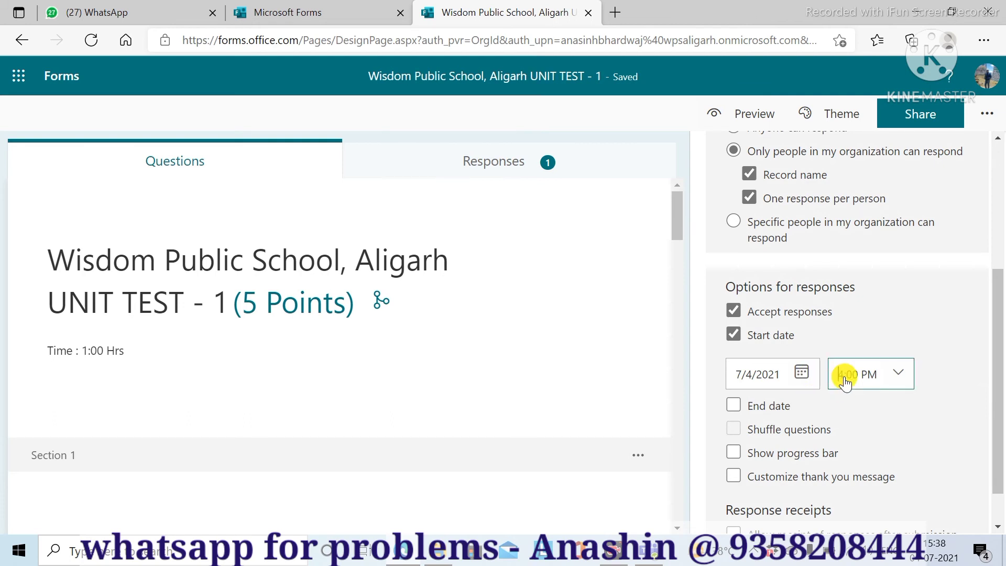
{"action": "key", "text": "Delete"}
{"action": "type", "text": "5"}
- Enable an end date of 7/4/2021 with a 6:05 PM end time
{"action": "left_click", "coordinate": [732, 406]}
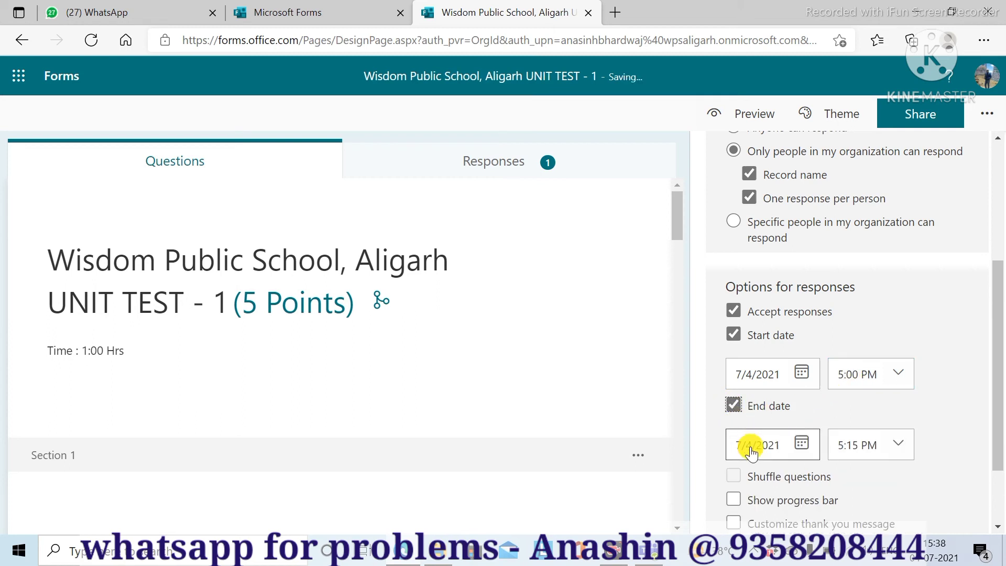
{"action": "left_click", "coordinate": [845, 450]}
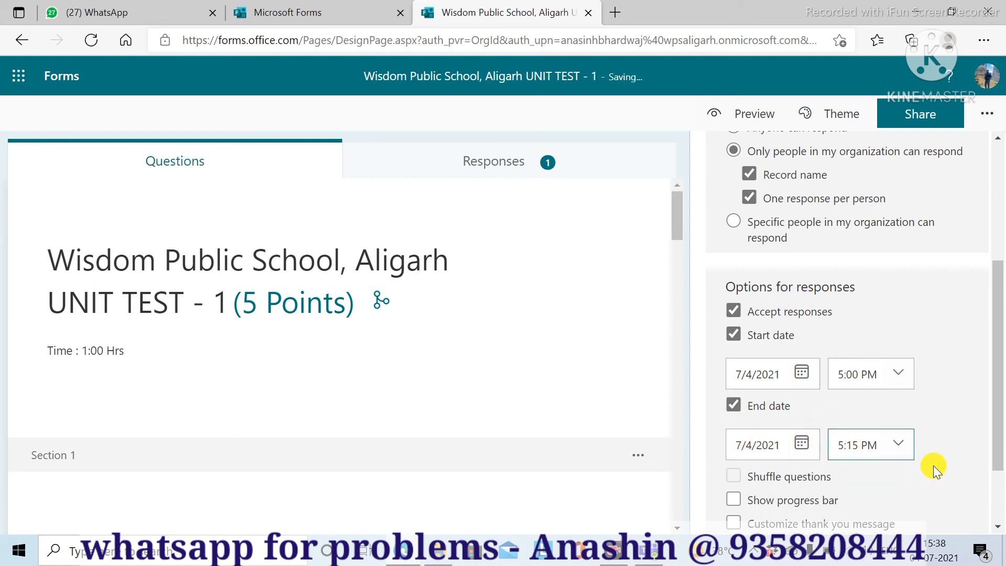
{"action": "key", "text": "Delete"}
{"action": "type", "text": "6"}
{"action": "key", "text": "Right"}
{"action": "key", "text": "Right"}
{"action": "key", "text": "Right"}
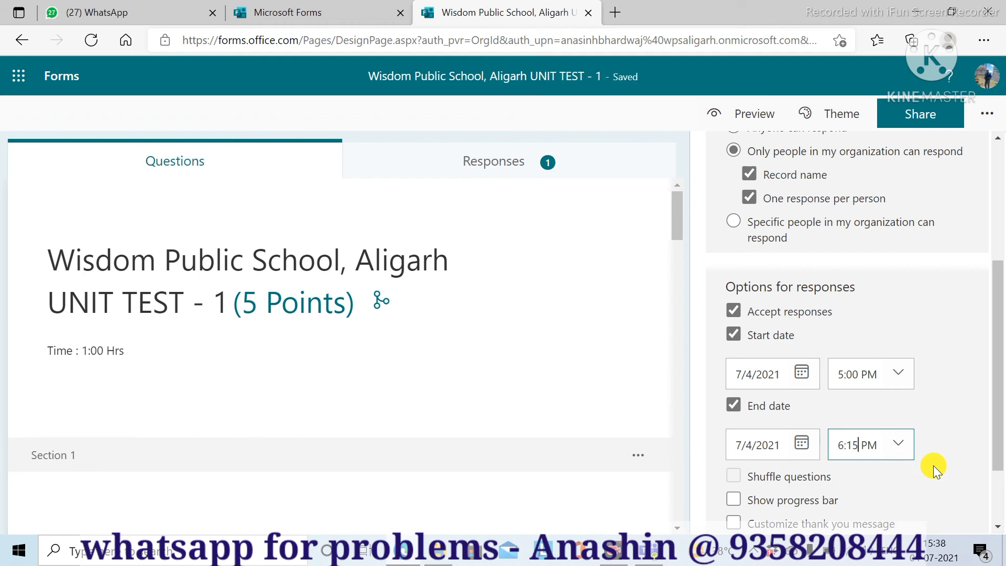
{"action": "key", "text": "BackSpace"}
{"action": "key", "text": "BackSpace"}
{"action": "type", "text": "05"}
{"action": "scroll", "coordinate": [996, 406], "scroll_direction": "down", "scroll_amount": 2}
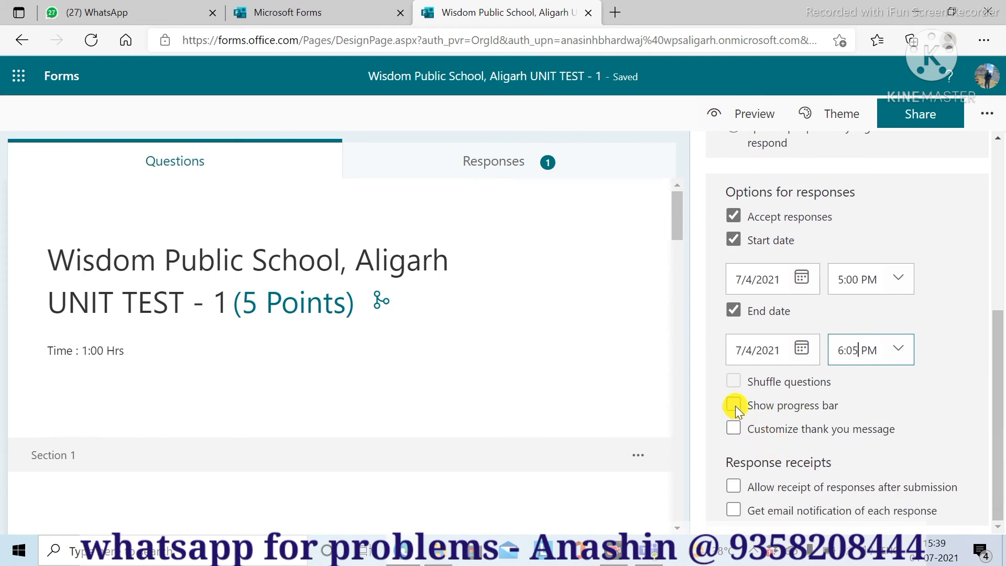
- Turn on the progress bar and set the thank-you message to 'Result you can see in the PTM. Thank You'
{"action": "left_click", "coordinate": [734, 406]}
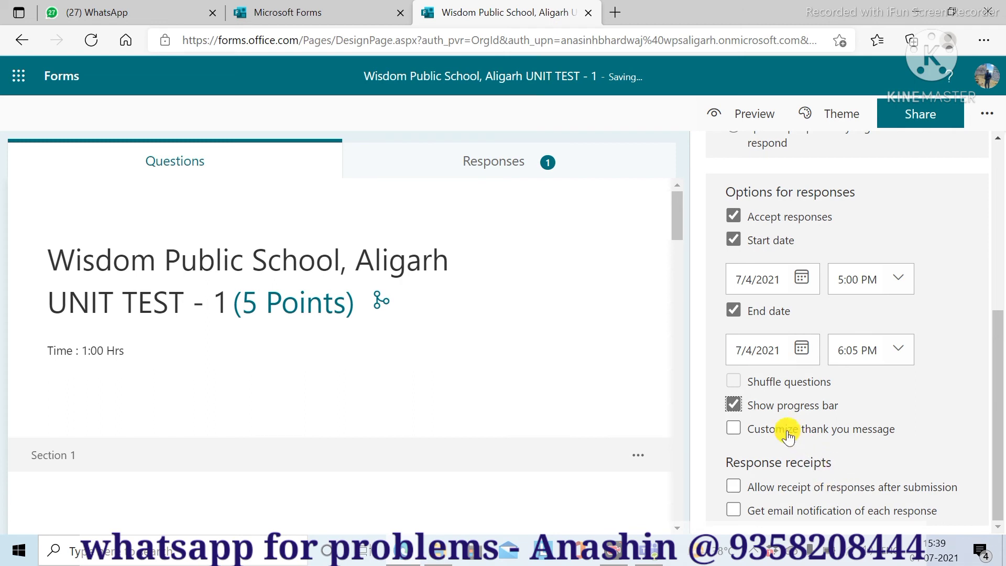
{"action": "left_click", "coordinate": [733, 429]}
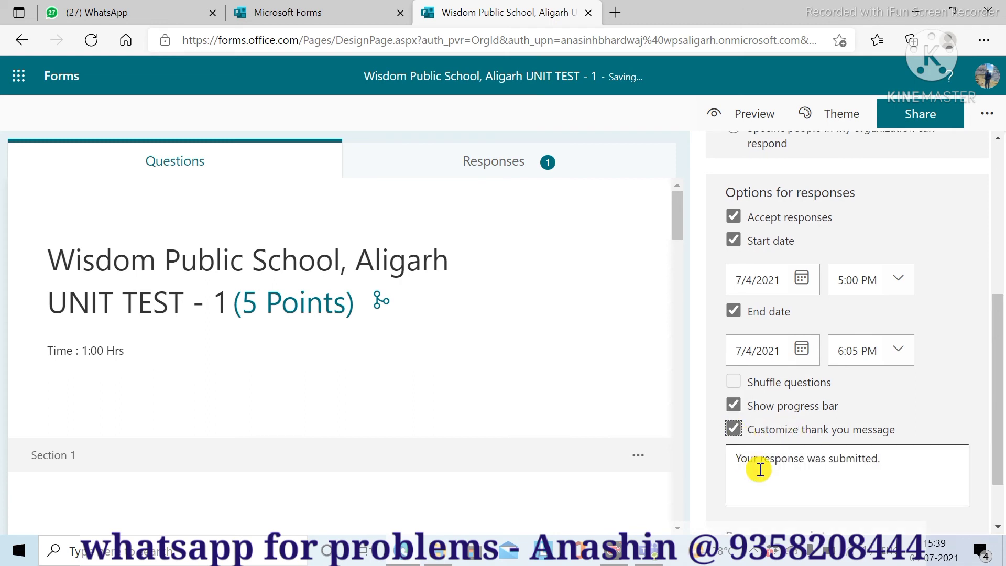
{"action": "left_click_drag", "start_coordinate": [892, 460], "coordinate": [748, 459]}
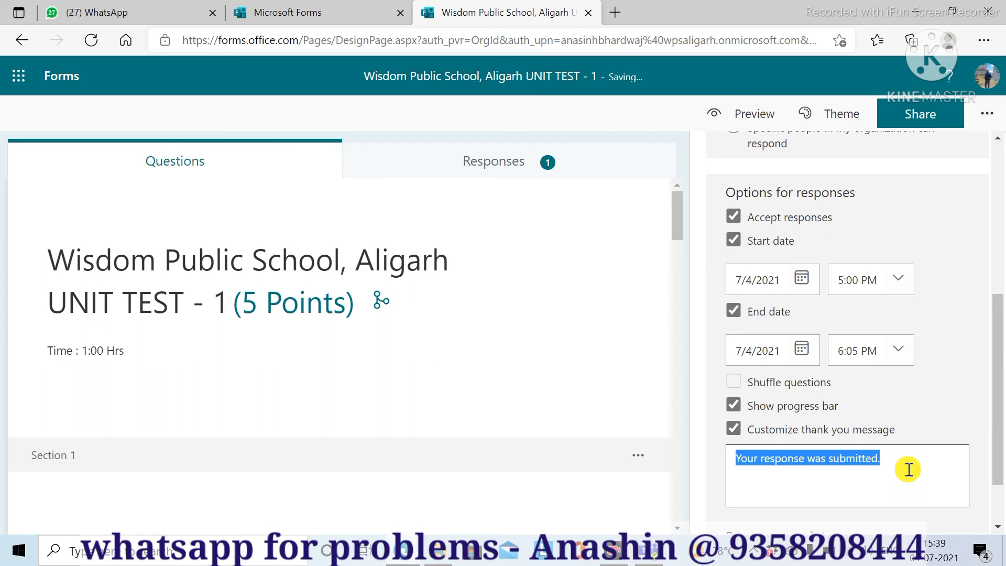
{"action": "type", "text": "Result"}
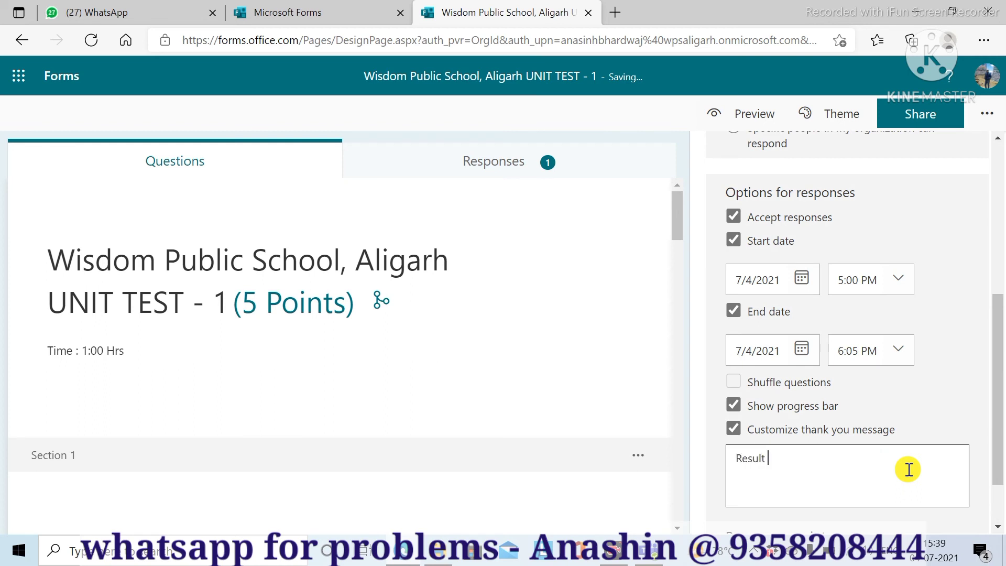
{"action": "type", "text": " you can see in t"}
{"action": "type", "text": "he PTM."}
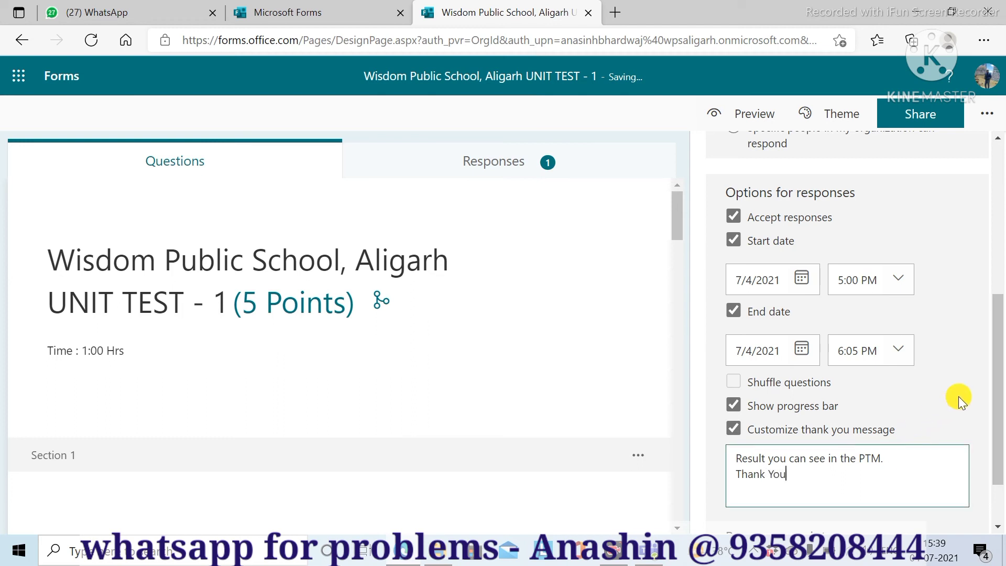
{"action": "left_click_drag", "start_coordinate": [999, 399], "coordinate": [999, 459]}
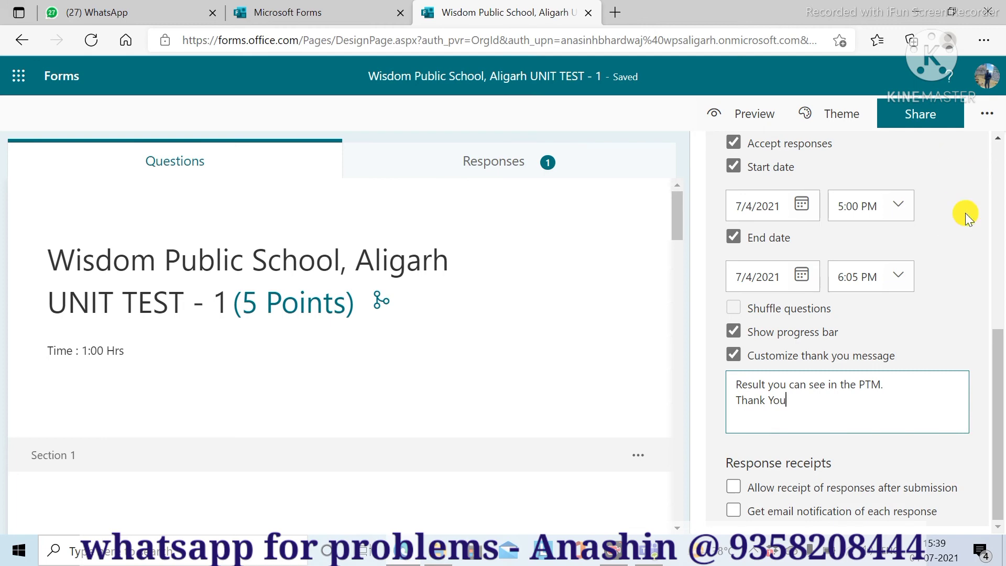
{"action": "left_click_drag", "start_coordinate": [998, 358], "coordinate": [1001, 403]}
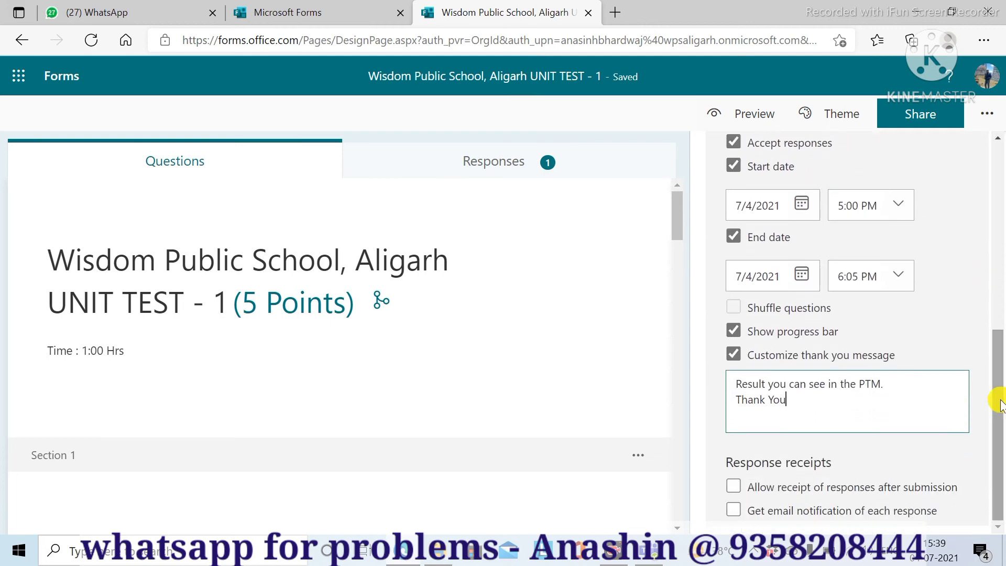
- Reopen Settings and scroll through to verify the dates, results and response options
{"action": "left_click", "coordinate": [986, 126]}
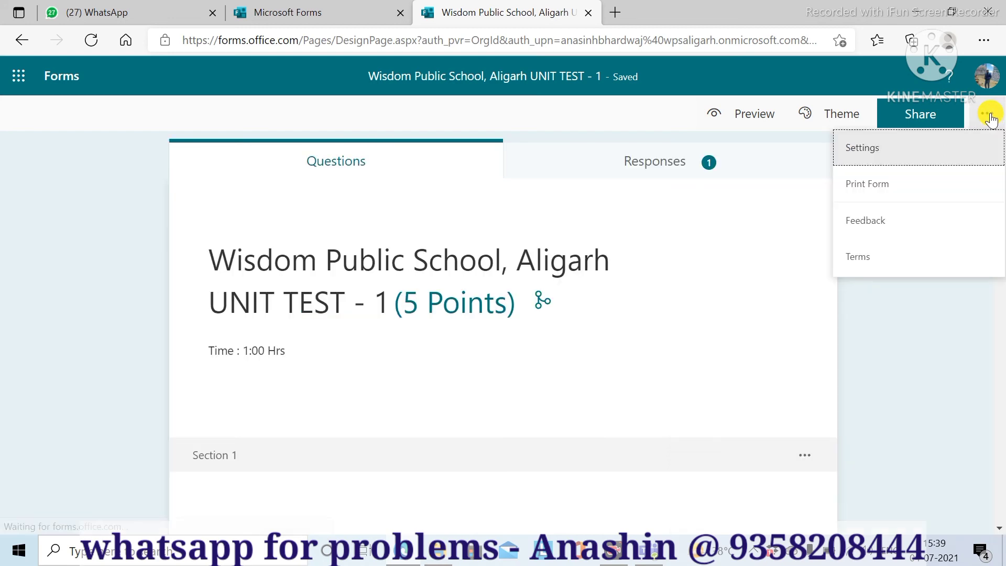
{"action": "left_click", "coordinate": [888, 153]}
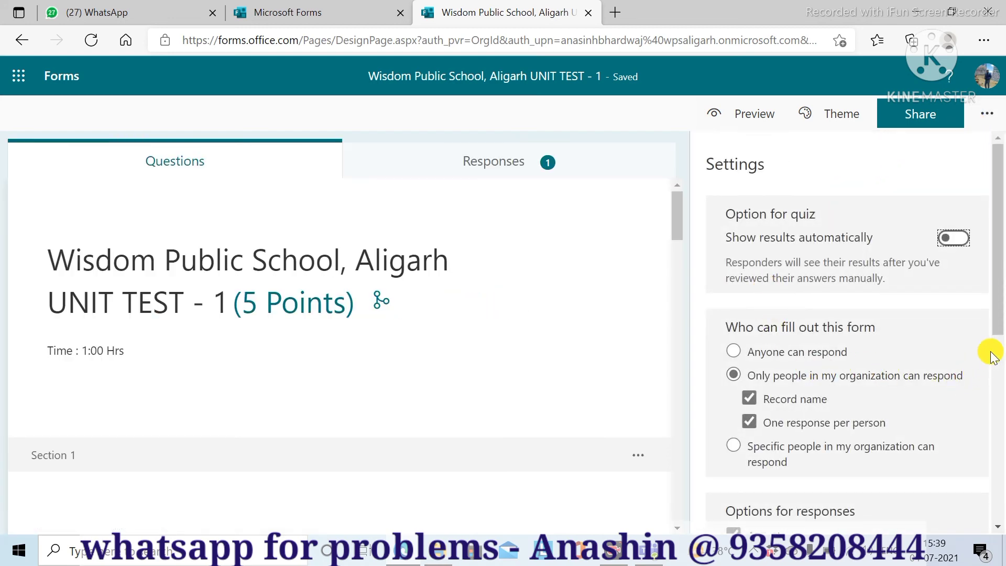
{"action": "left_click_drag", "start_coordinate": [995, 310], "coordinate": [1001, 526]}
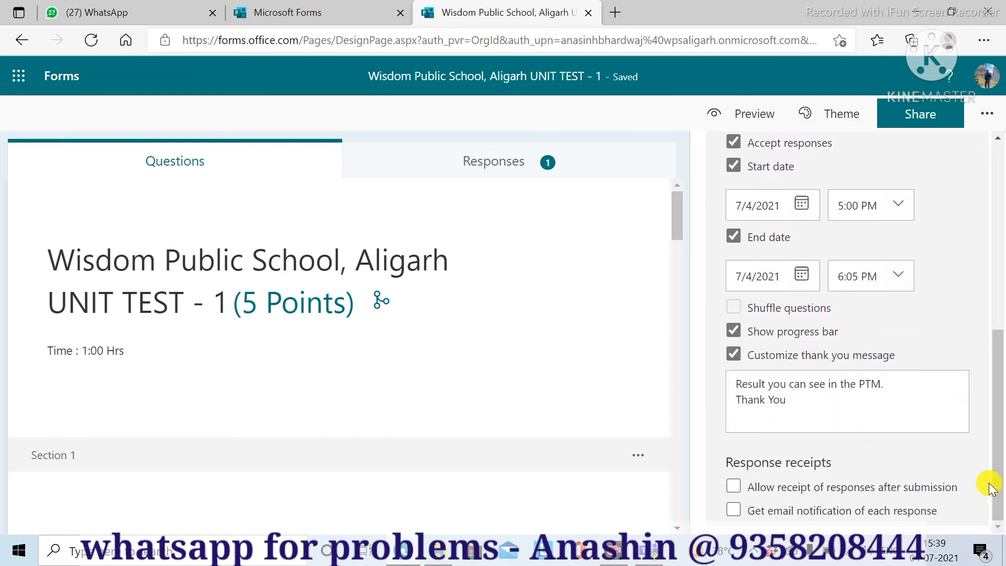
{"action": "left_click_drag", "start_coordinate": [998, 451], "coordinate": [1000, 252]}
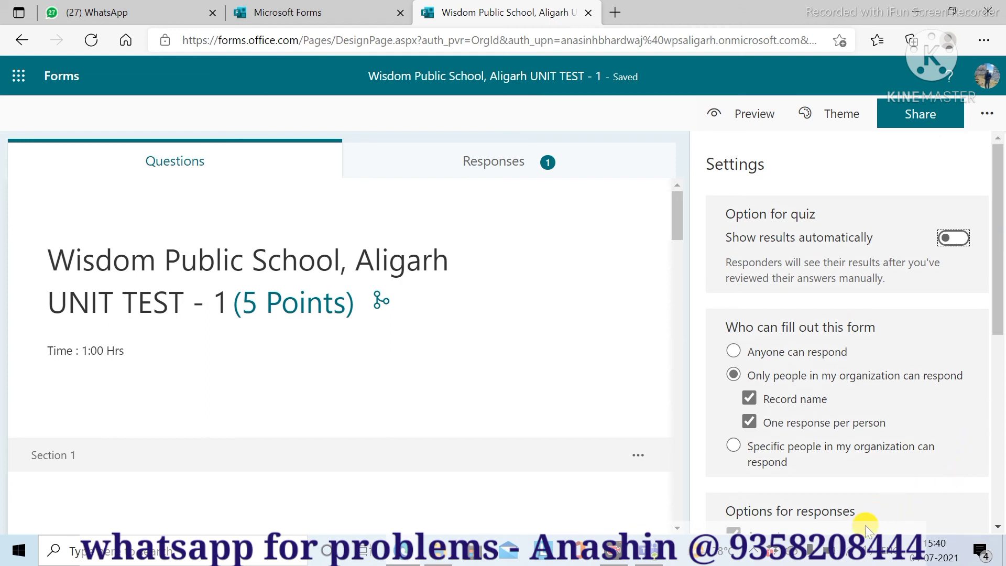
- Set the quiz's share link to Anyone can respond with Shorten URL enabled
{"action": "left_click", "coordinate": [915, 119]}
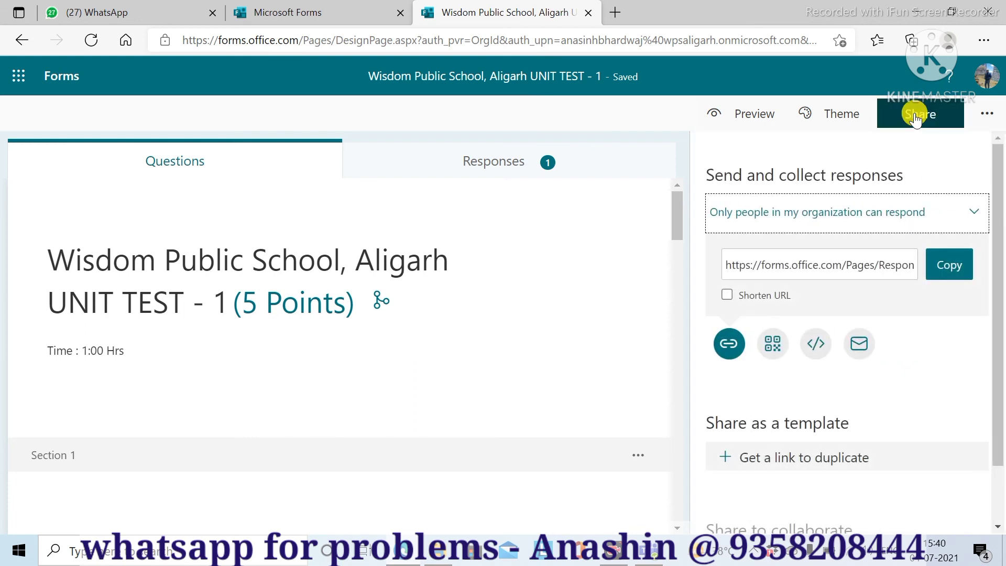
{"action": "left_click", "coordinate": [765, 216]}
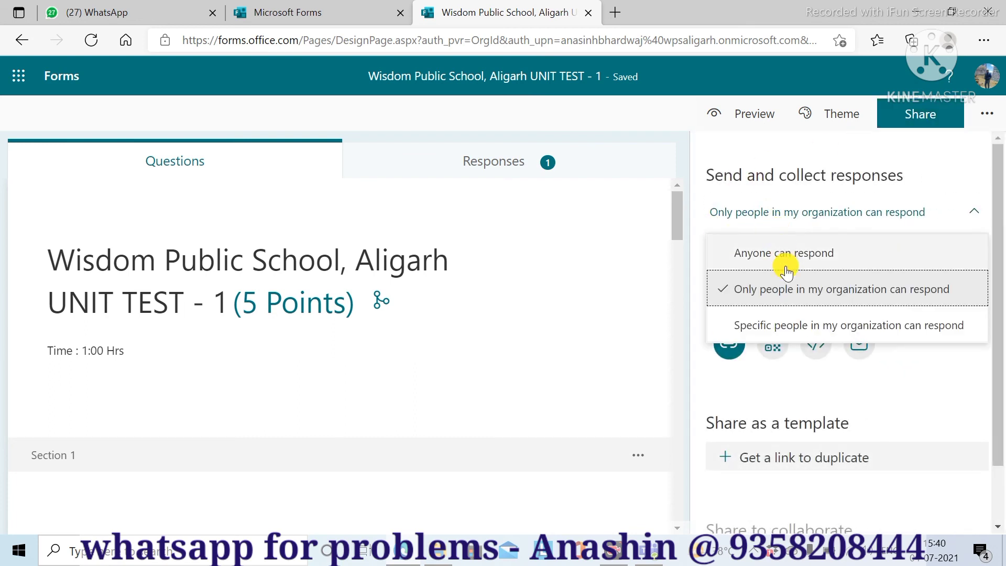
{"action": "left_click", "coordinate": [789, 253]}
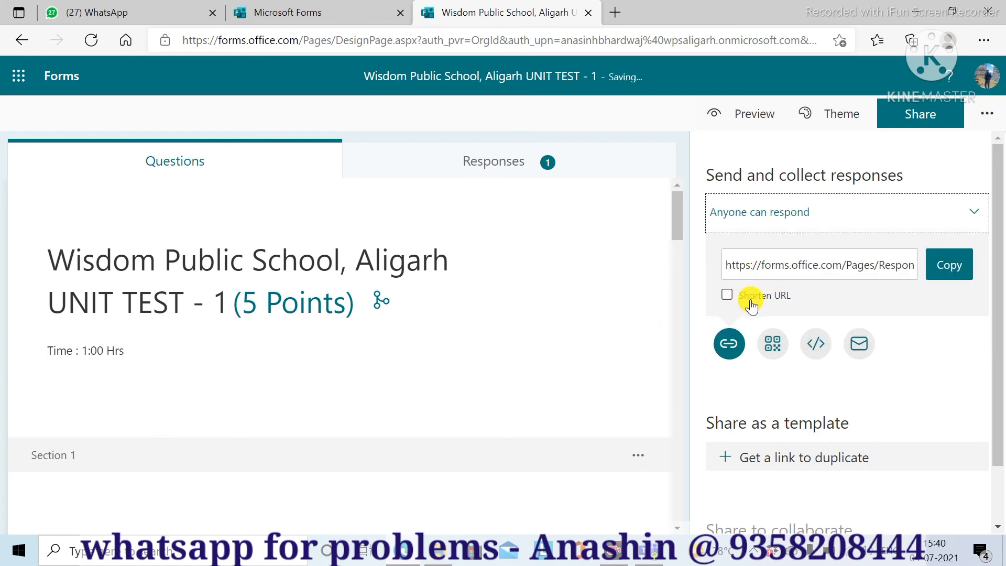
{"action": "left_click", "coordinate": [729, 295]}
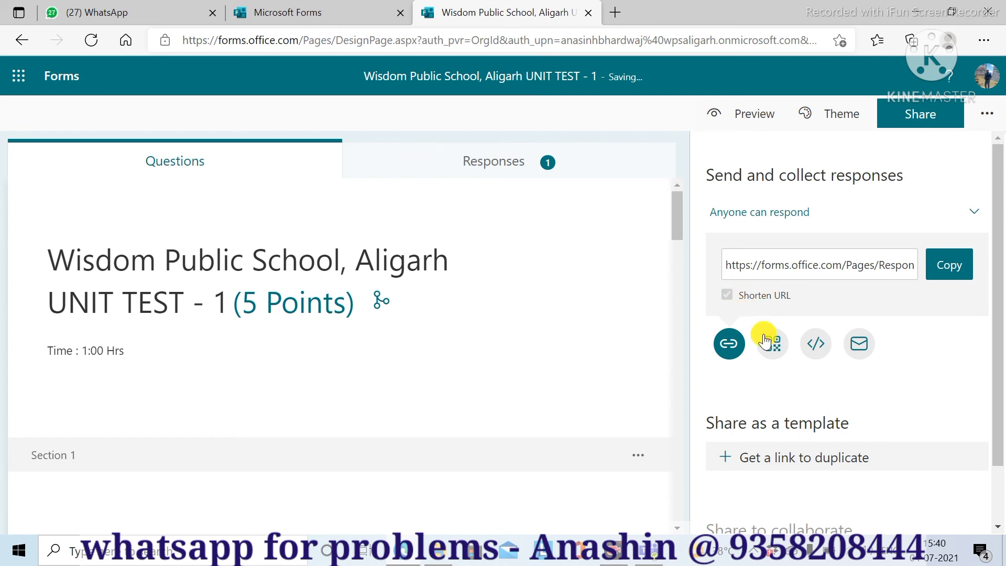
{"action": "left_click", "coordinate": [728, 346]}
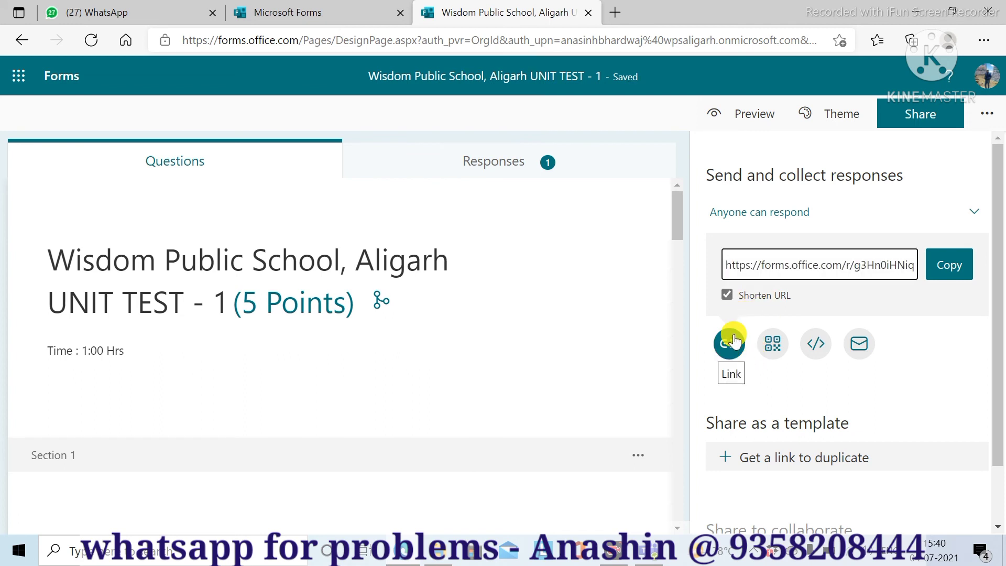
- Copy the shortened link and search Windows for Notepad
{"action": "left_click", "coordinate": [762, 268]}
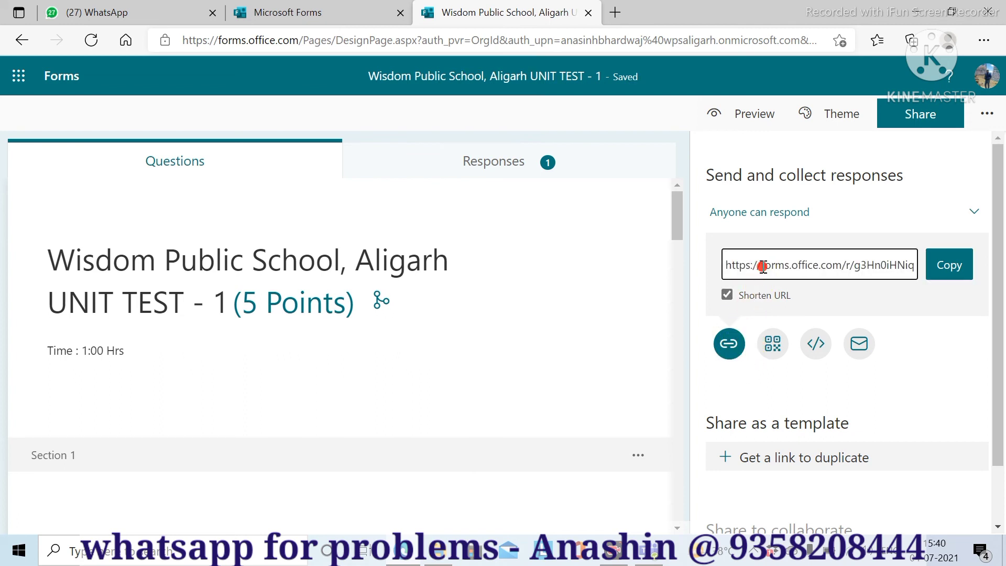
{"action": "left_click", "coordinate": [937, 274]}
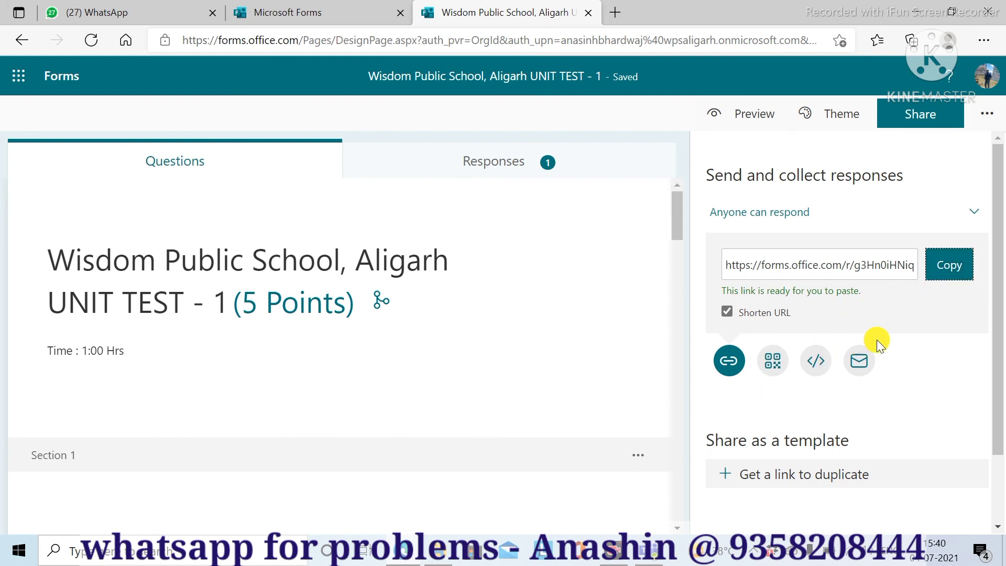
{"action": "left_click", "coordinate": [837, 267]}
{"action": "left_click", "coordinate": [944, 265]}
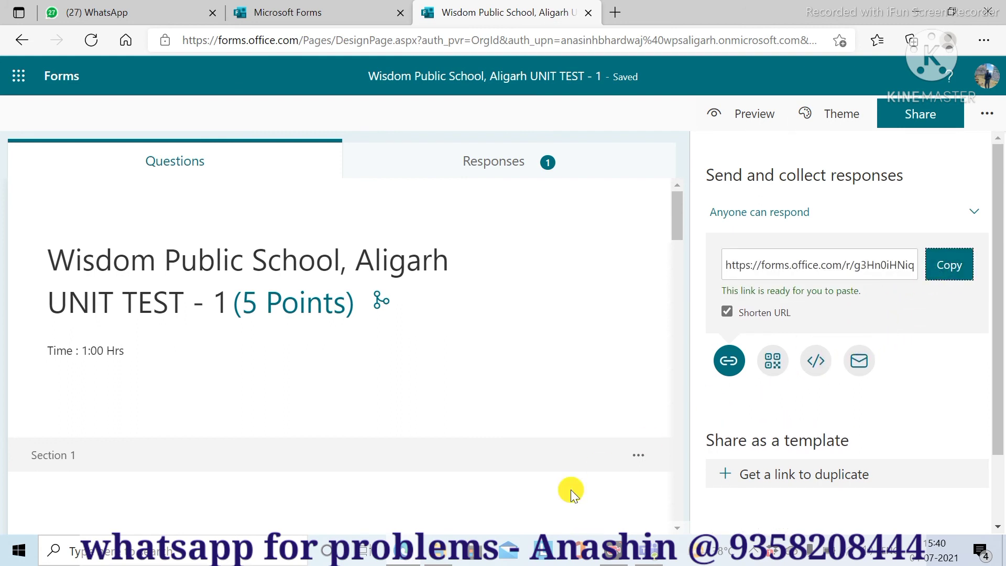
{"action": "left_click", "coordinate": [228, 557]}
{"action": "type", "text": "note"}
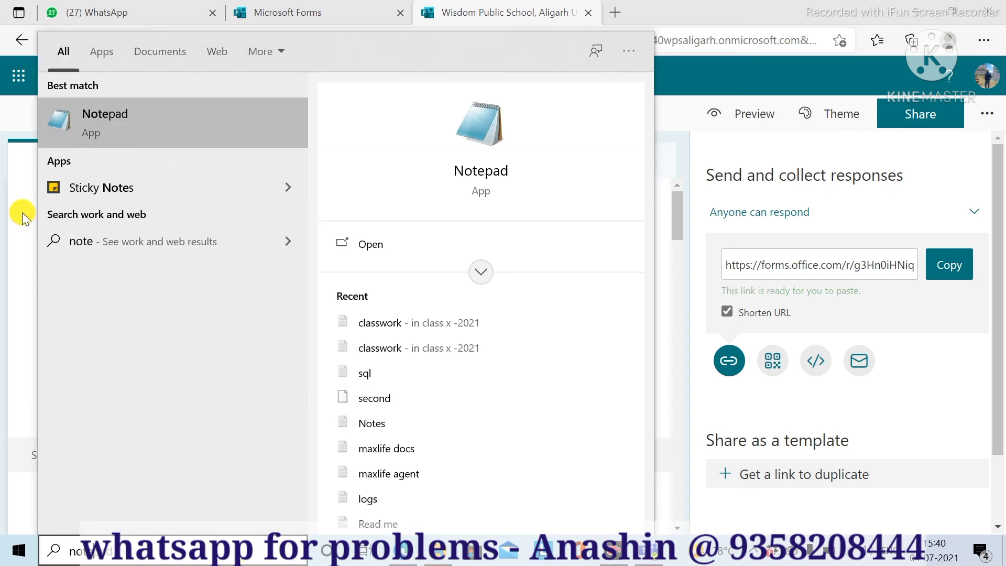
- Paste the short link into a new Notepad note, then copy the full-length link from Forms
{"action": "left_click", "coordinate": [102, 111]}
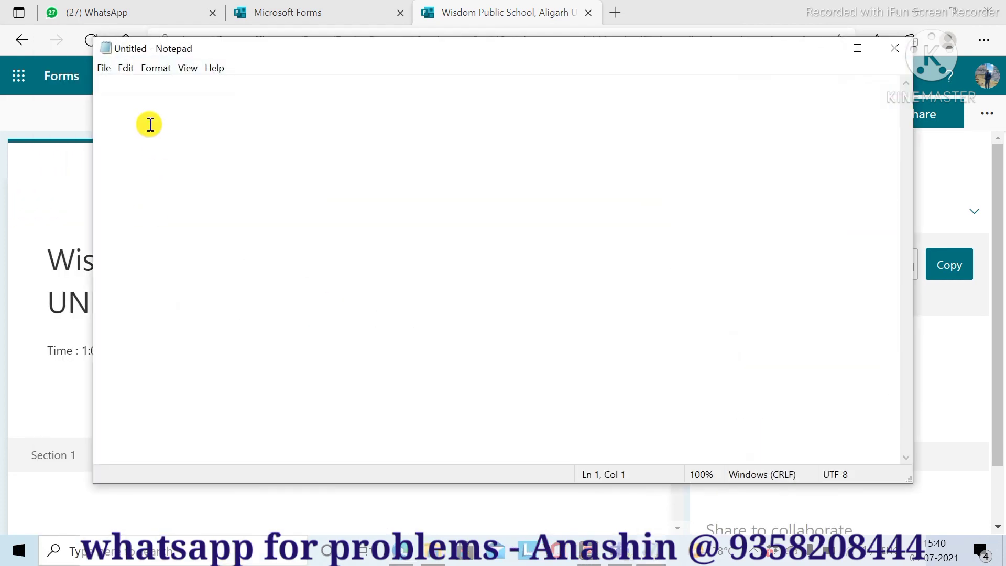
{"action": "key", "text": "ctrl+v"}
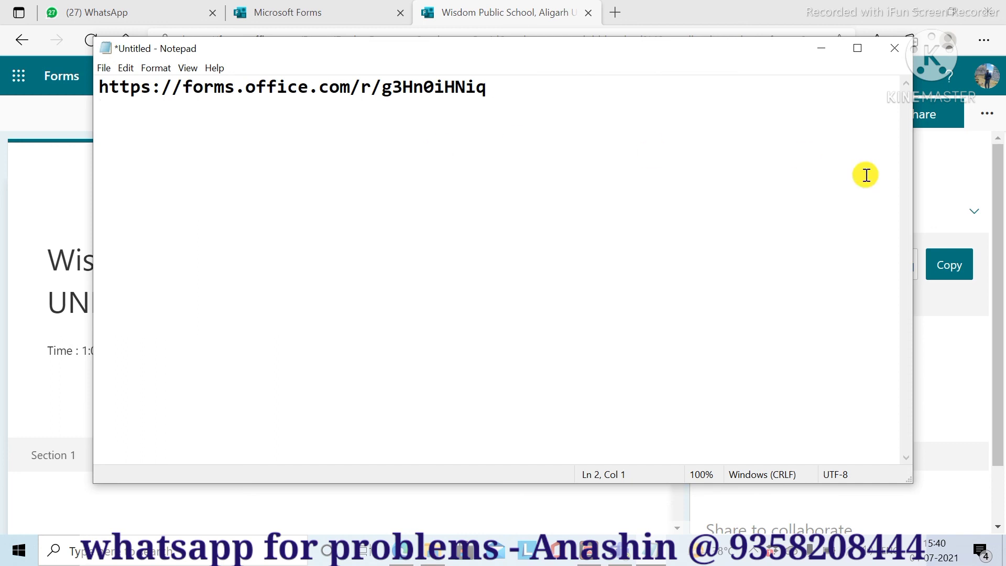
{"action": "left_click", "coordinate": [925, 322]}
{"action": "left_click", "coordinate": [731, 346]}
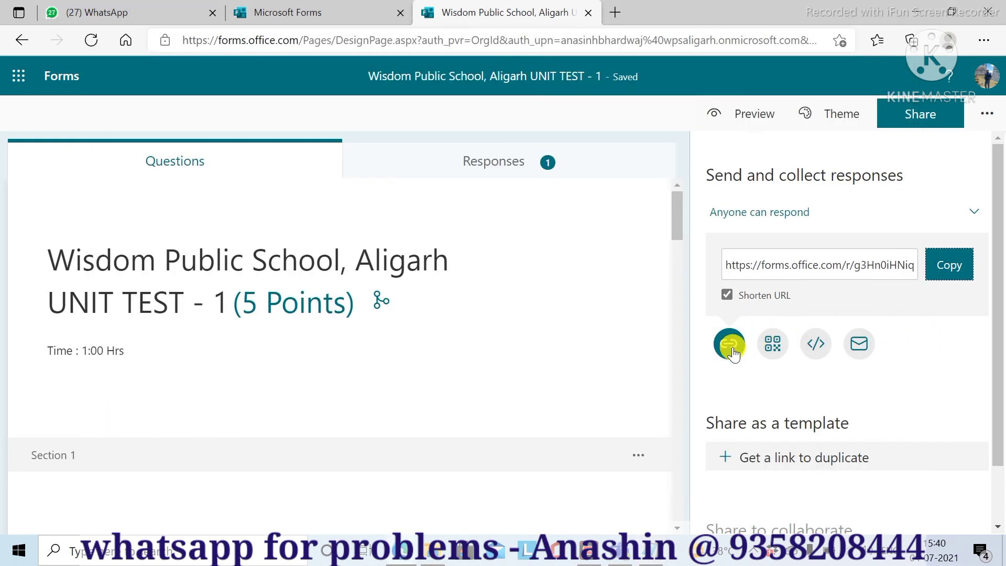
{"action": "left_click", "coordinate": [727, 295]}
{"action": "left_click", "coordinate": [765, 267]}
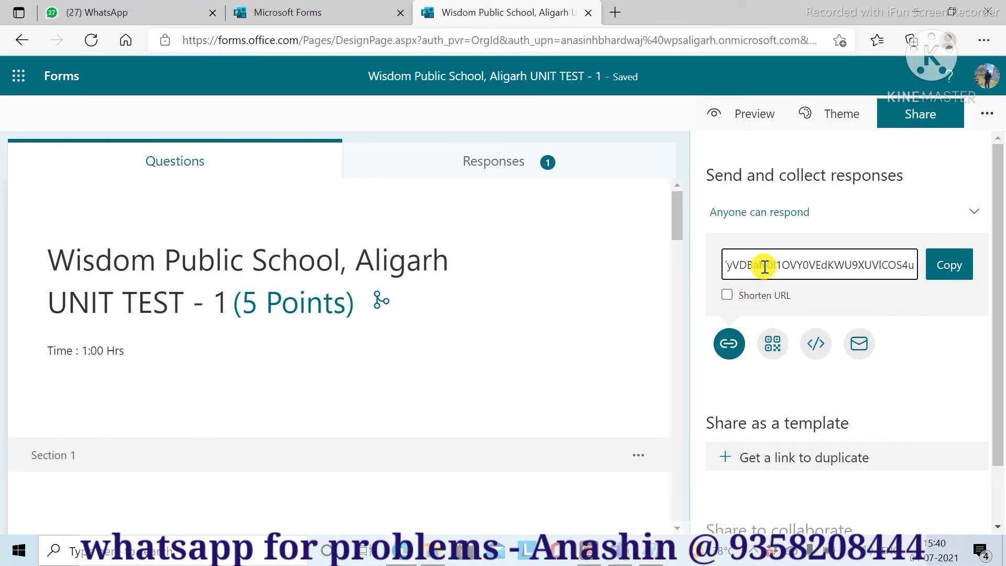
{"action": "triple_click", "coordinate": [726, 265]}
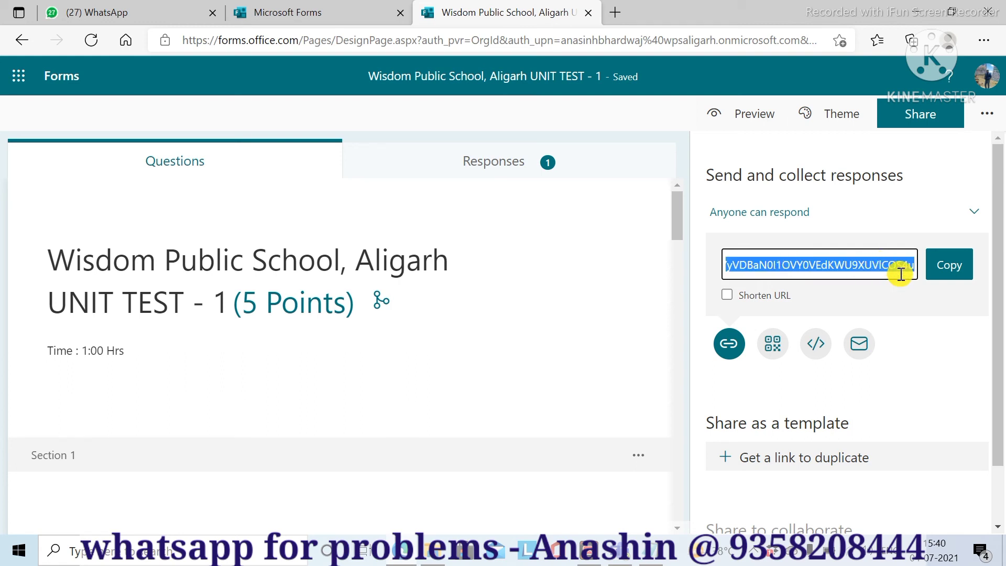
{"action": "left_click", "coordinate": [948, 265]}
- Paste the full-length ResponsePage link on a new line below the short link
{"action": "left_click", "coordinate": [640, 560]}
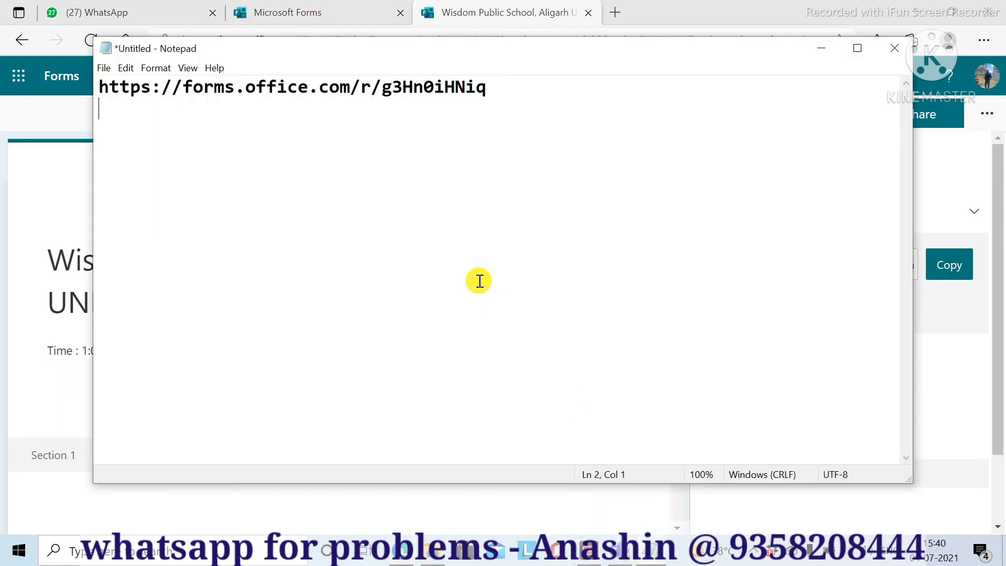
{"action": "key", "text": "Return"}
{"action": "key", "text": "ctrl+v"}
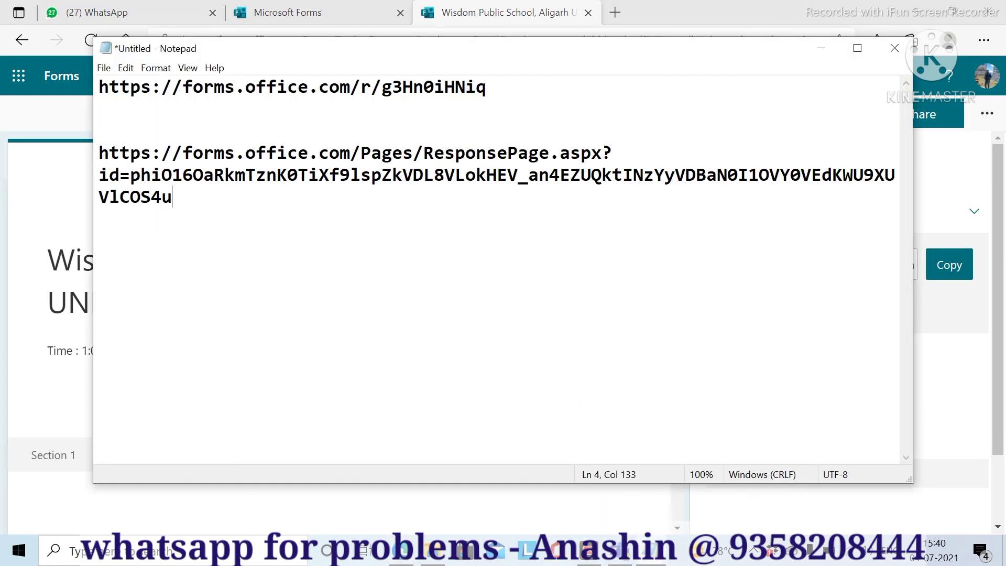
{"action": "left_click", "coordinate": [990, 175]}
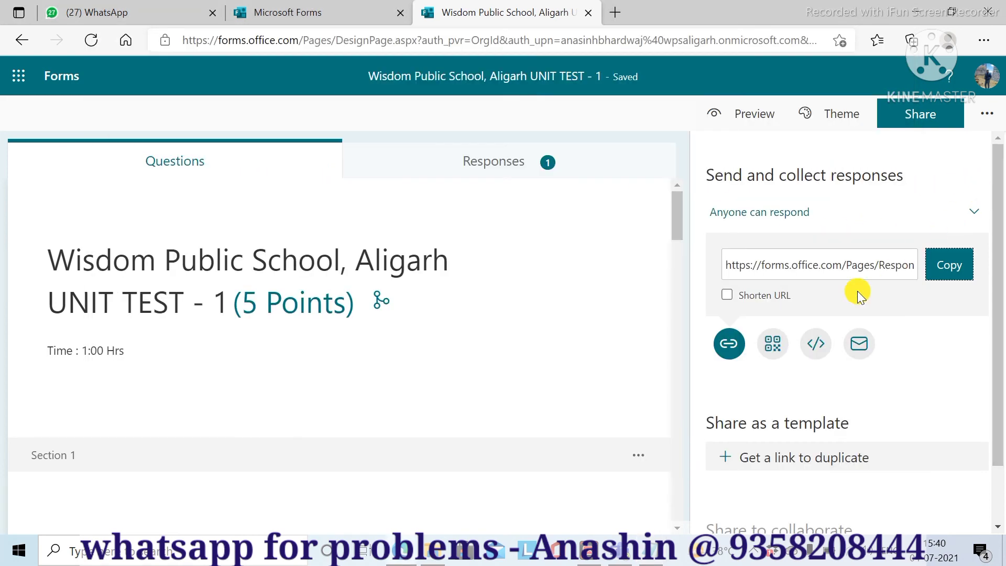
- Re-enable Shorten URL and copy the form/r/g3Hn0iHNiq short link again
{"action": "left_click", "coordinate": [728, 295]}
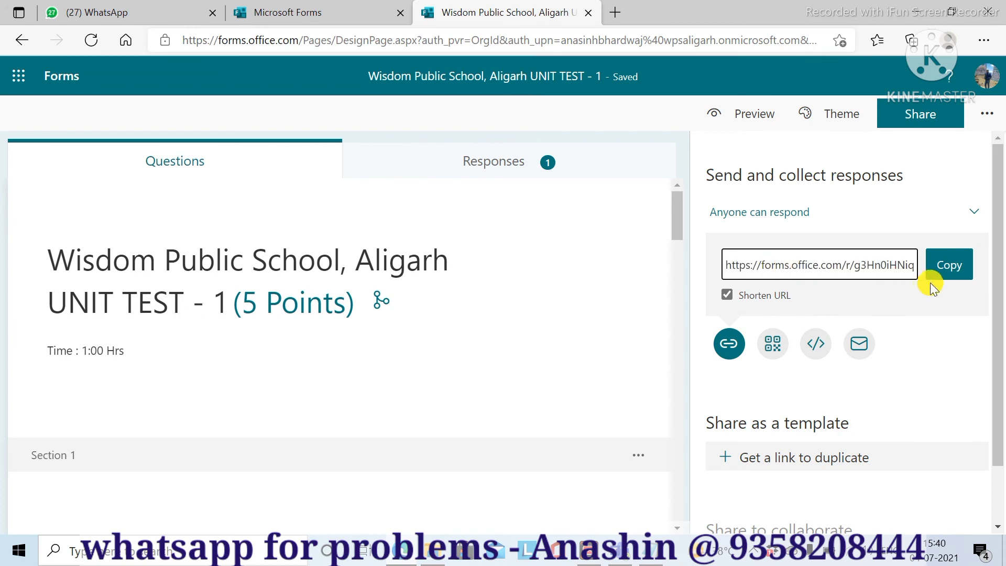
{"action": "left_click", "coordinate": [950, 266]}
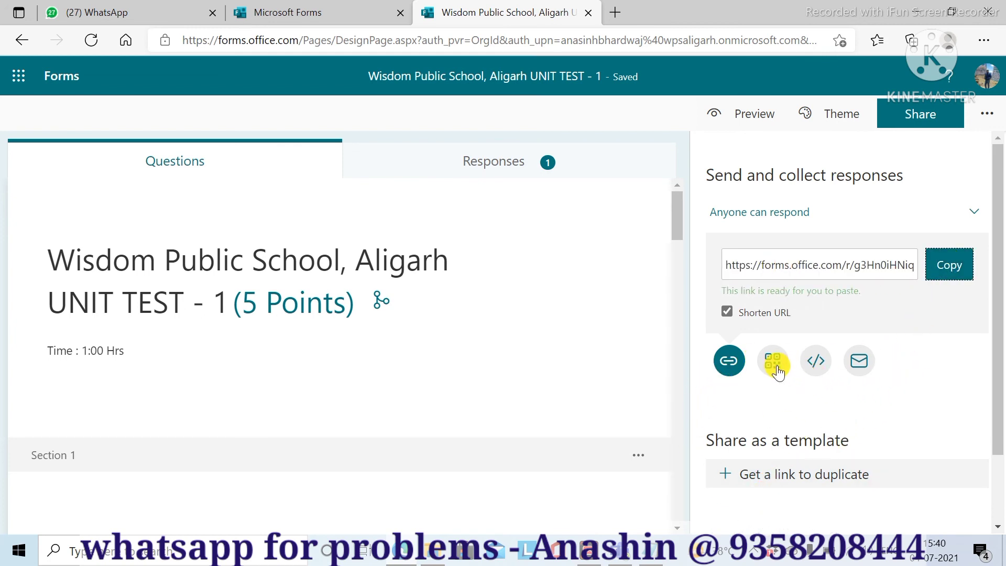
{"action": "scroll", "coordinate": [788, 427], "scroll_direction": "down", "scroll_amount": 2}
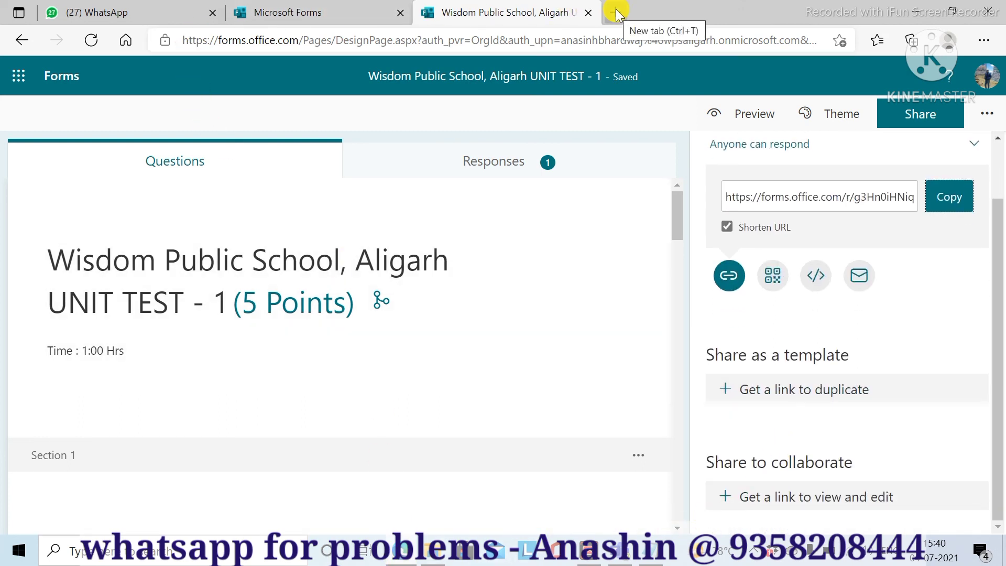
- Search for and open the recipient's chat in WhatsApp Web
{"action": "left_click", "coordinate": [134, 11]}
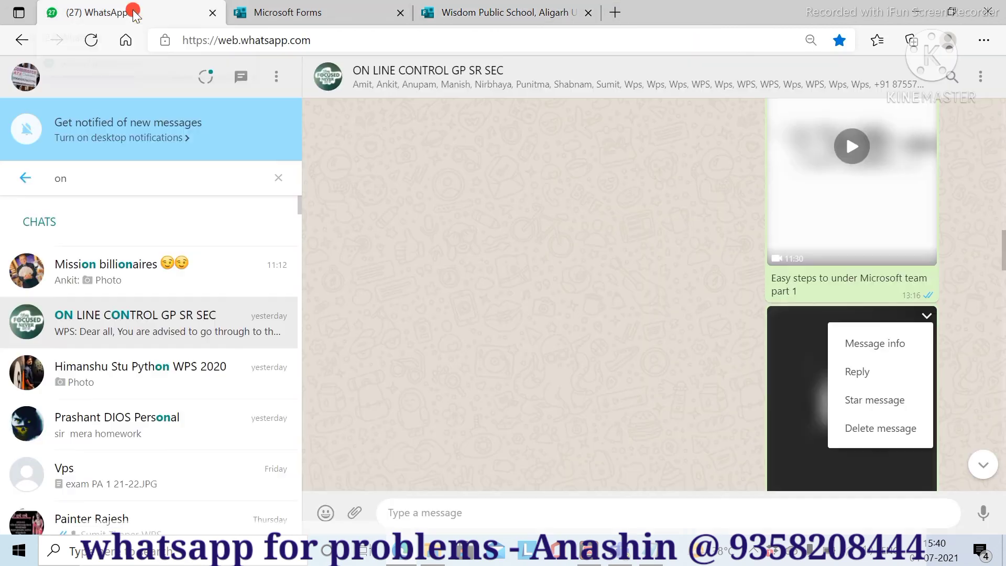
{"action": "key", "text": "Escape"}
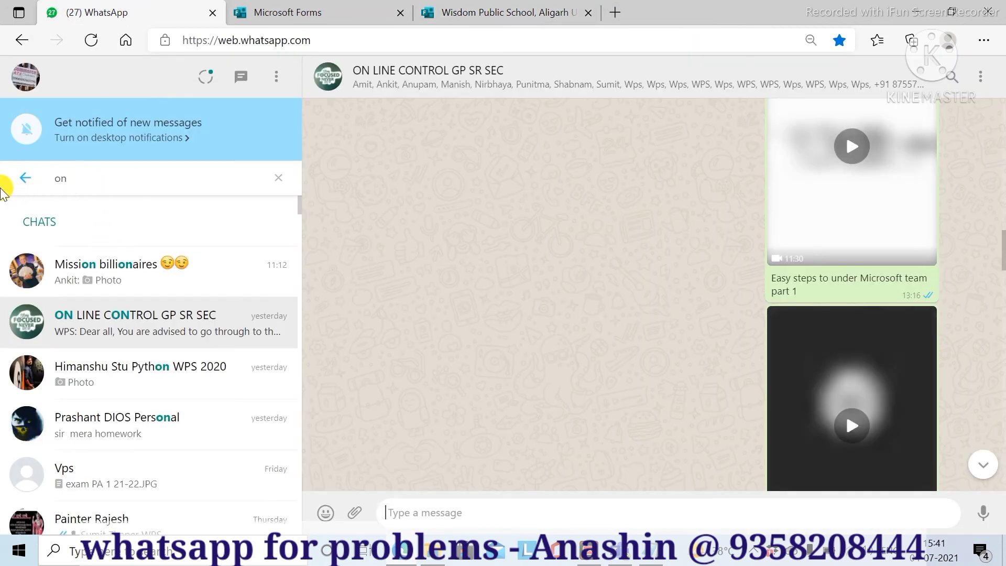
{"action": "type", "text": "re"}
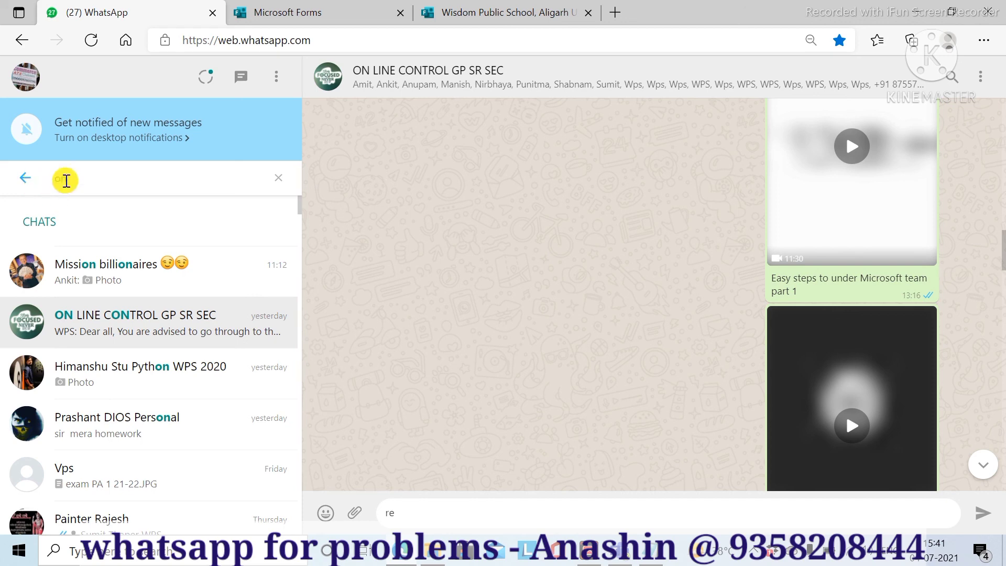
{"action": "double_click", "coordinate": [49, 176]}
{"action": "type", "text": "rel"}
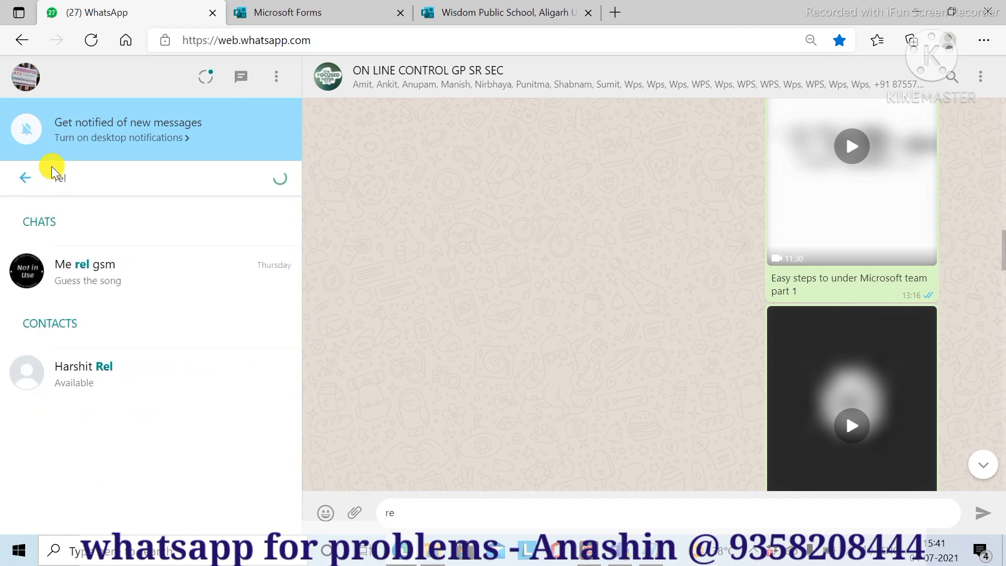
{"action": "left_click", "coordinate": [103, 283]}
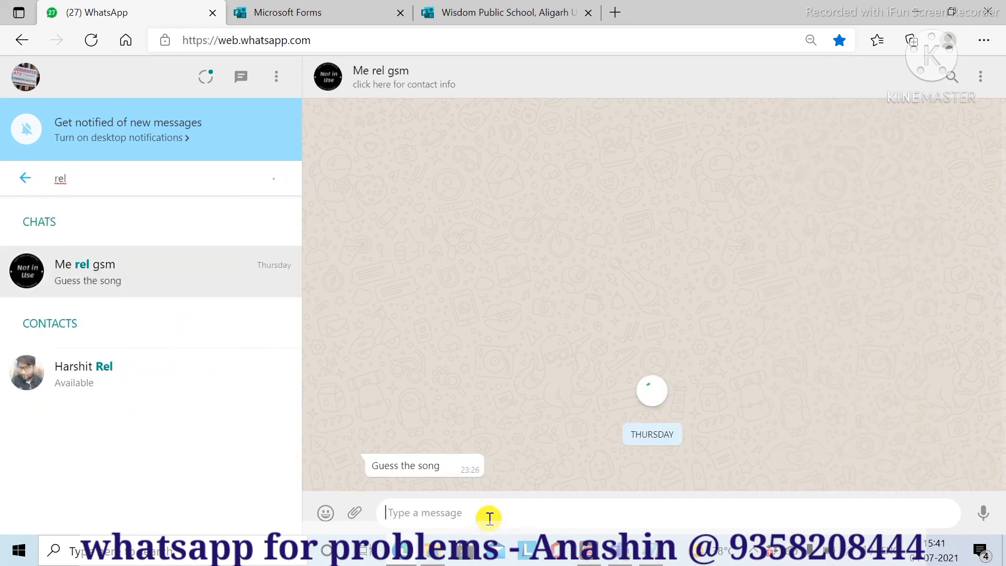
- Send the quiz link in the chat and open it, showing it's not accepting responses
{"action": "key", "text": "ctrl+v"}
{"action": "key", "text": "Return"}
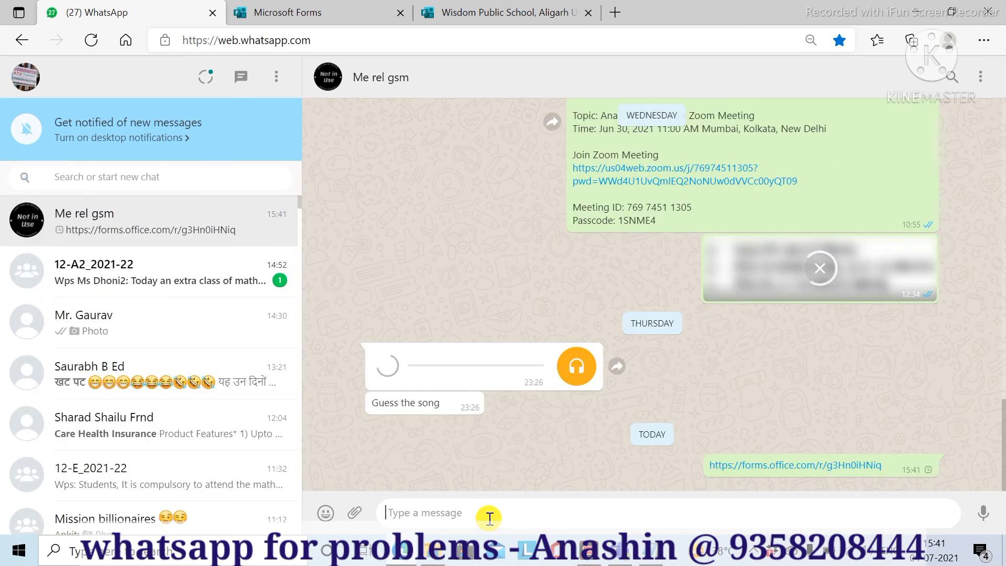
{"action": "left_click", "coordinate": [781, 465]}
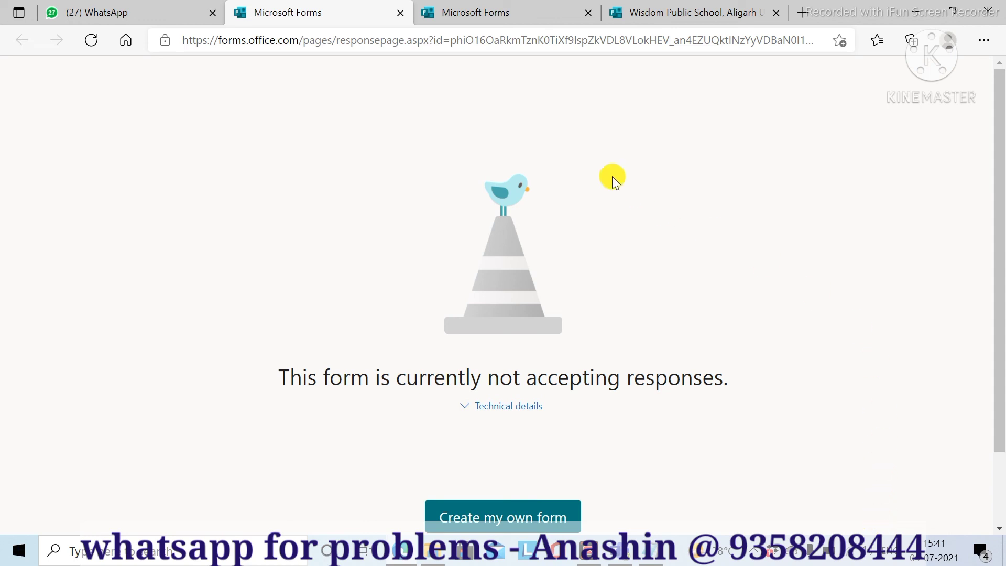
- Relaunch Forms from Office home and open the Wisdom Public School quiz in a new browser tab
{"action": "left_click", "coordinate": [493, 13]}
{"action": "left_click", "coordinate": [702, 11]}
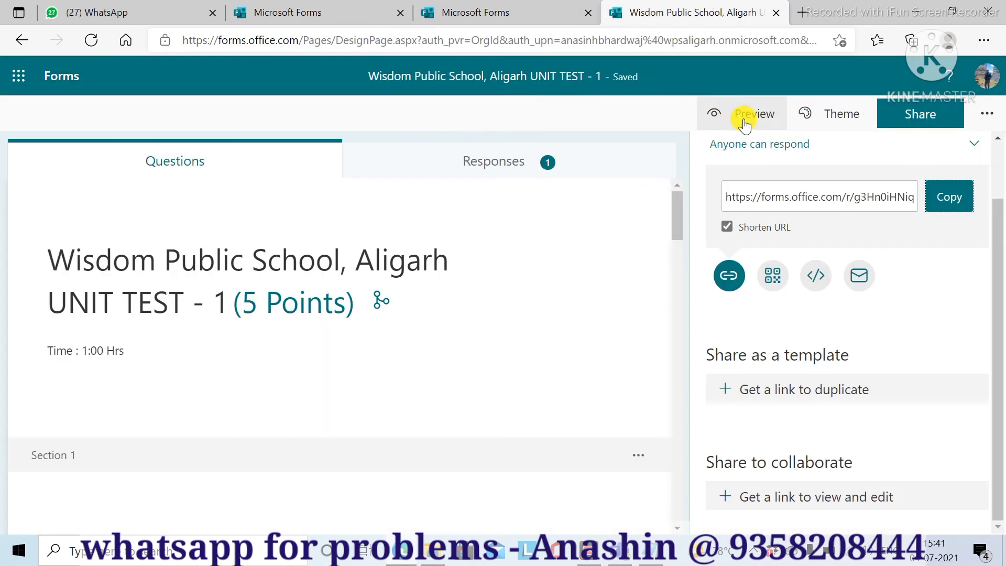
{"action": "left_click", "coordinate": [475, 12]}
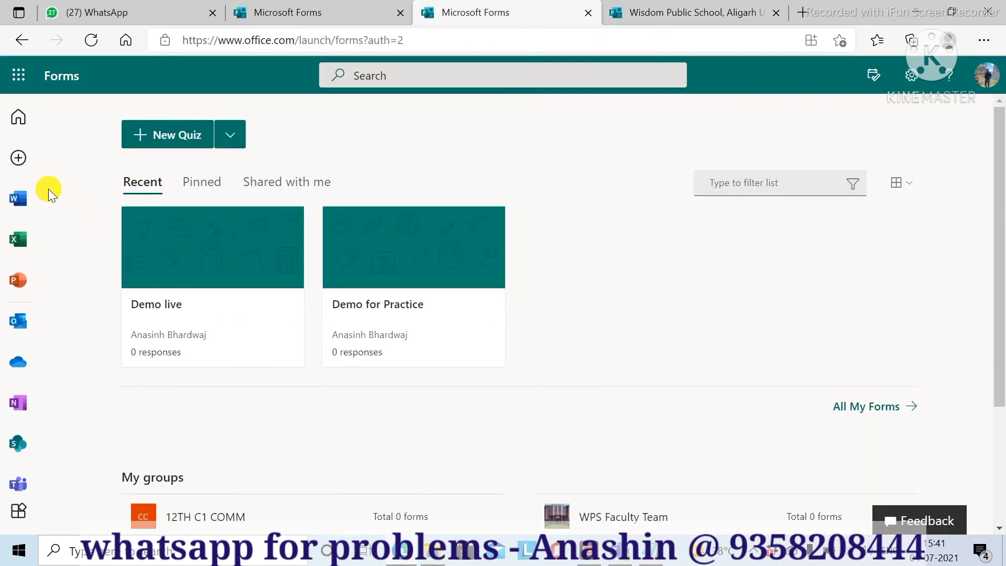
{"action": "left_click", "coordinate": [19, 117]}
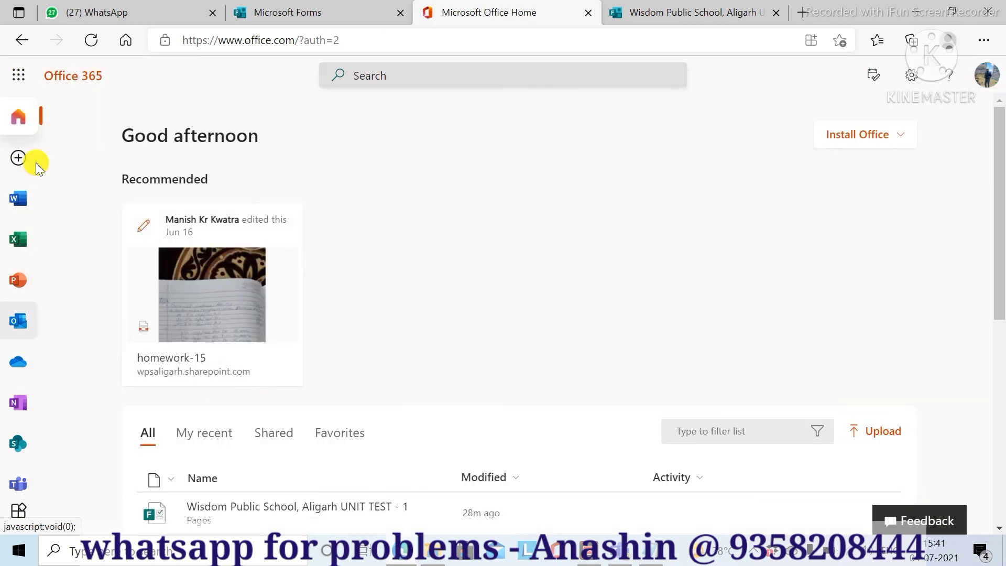
{"action": "left_click", "coordinate": [19, 75]}
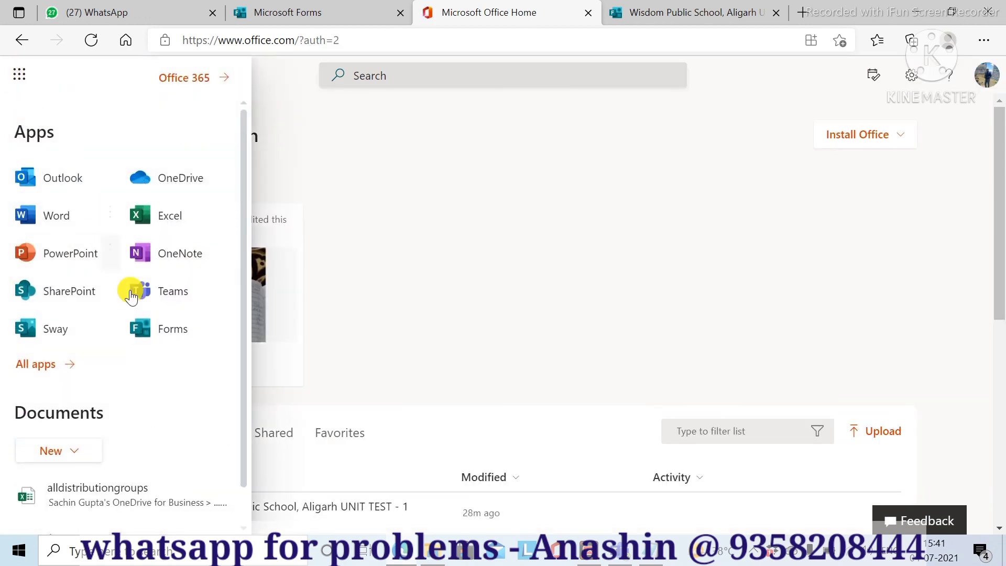
{"action": "left_click", "coordinate": [163, 332]}
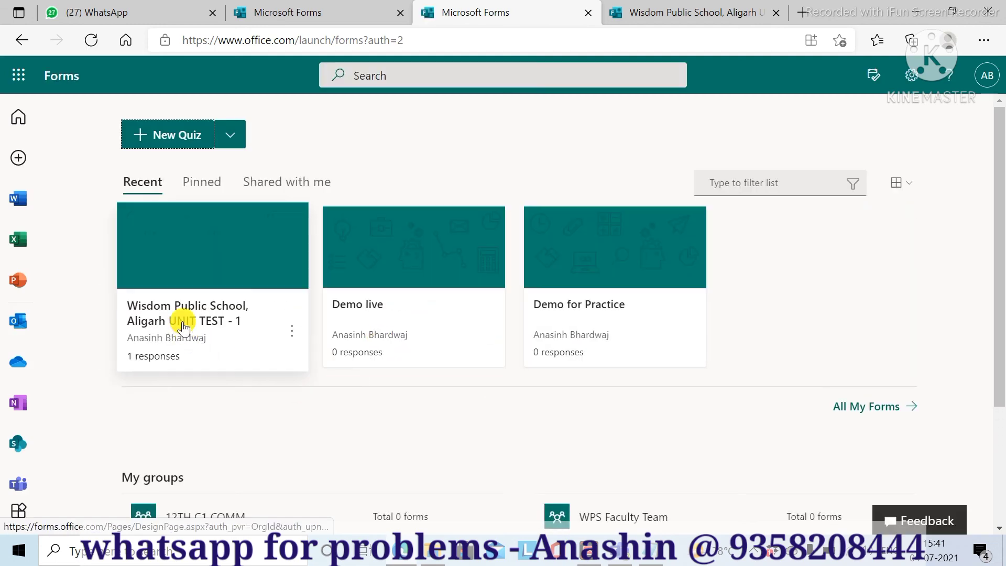
{"action": "left_click", "coordinate": [293, 336]}
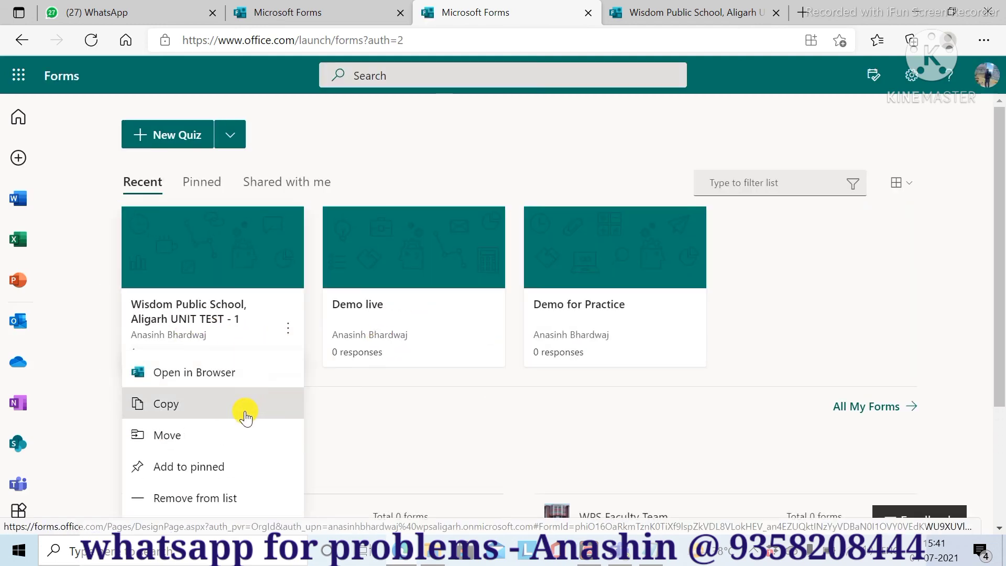
{"action": "left_click", "coordinate": [188, 377]}
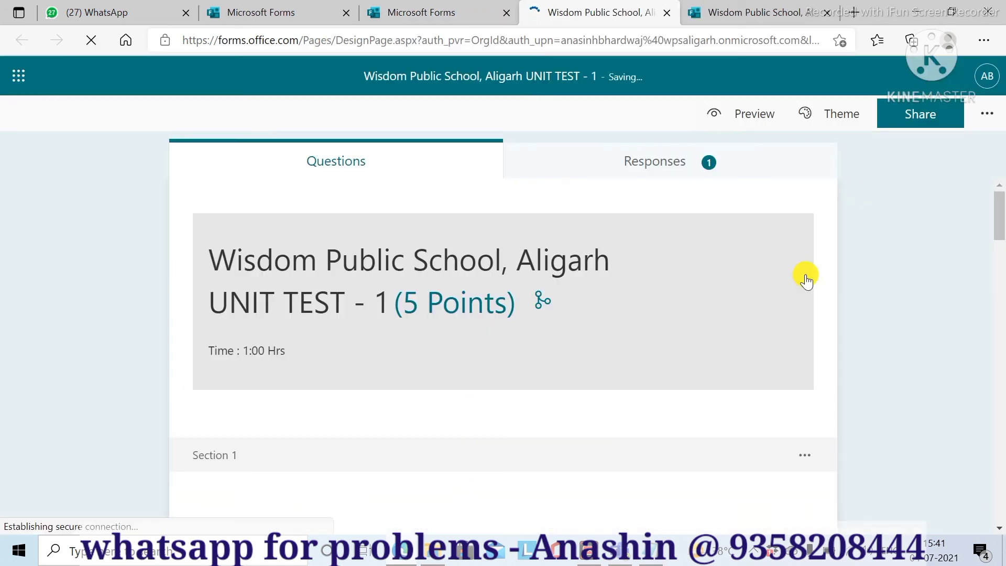
- Export the quiz responses to 'Wisdom Public School, Aligarh_UNIT TEST - 1.xlsx' and open the downloaded workbook
{"action": "left_click", "coordinate": [651, 167]}
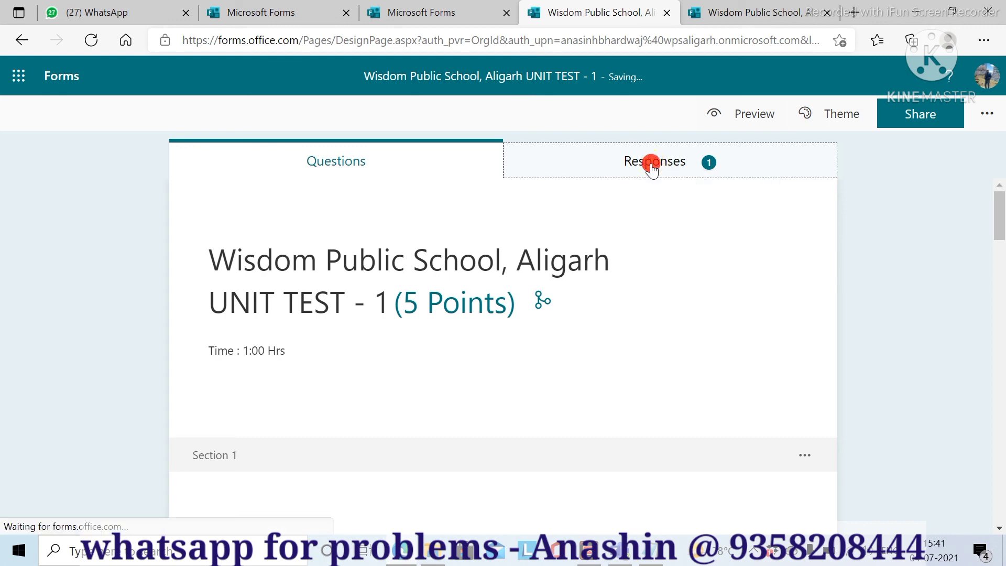
{"action": "scroll", "coordinate": [713, 253], "scroll_direction": "down", "scroll_amount": 1}
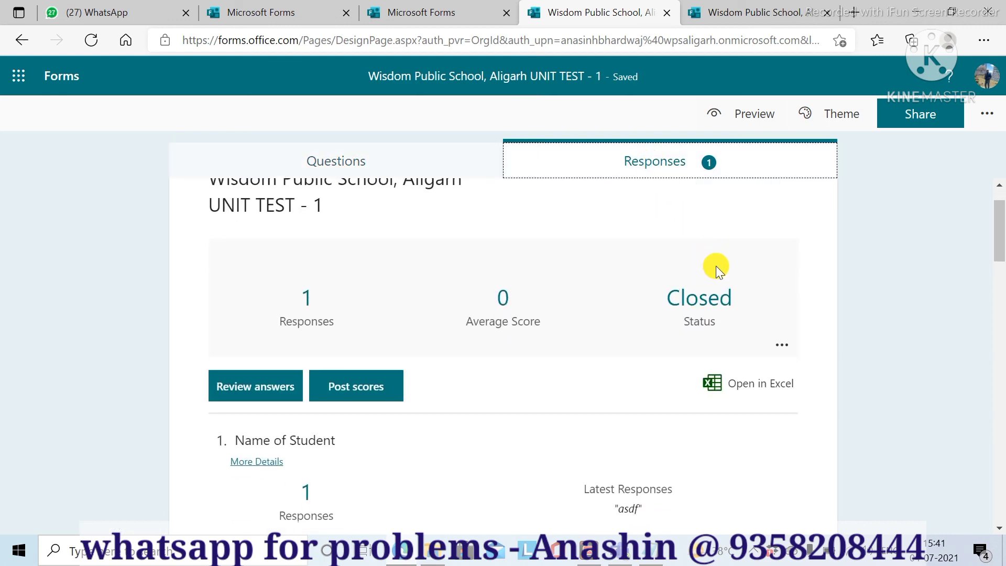
{"action": "scroll", "coordinate": [719, 273], "scroll_direction": "down", "scroll_amount": 4}
{"action": "scroll", "coordinate": [722, 278], "scroll_direction": "up", "scroll_amount": 3}
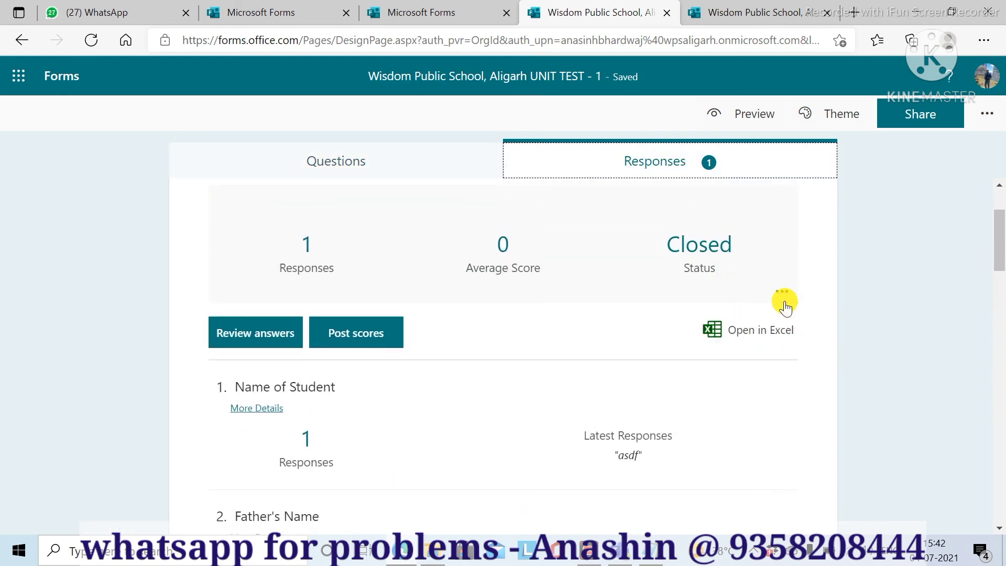
{"action": "left_click", "coordinate": [766, 331]}
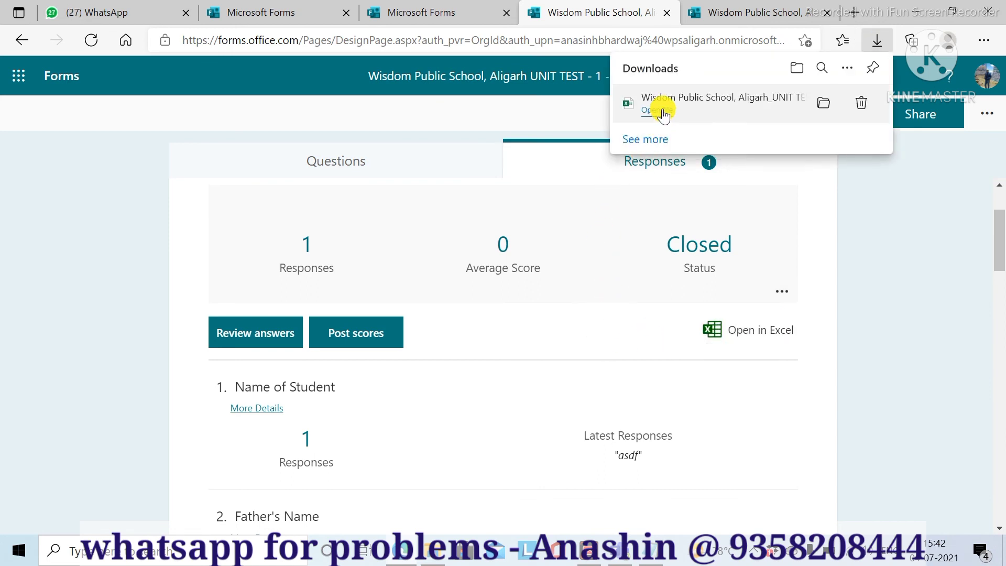
{"action": "left_click", "coordinate": [661, 111]}
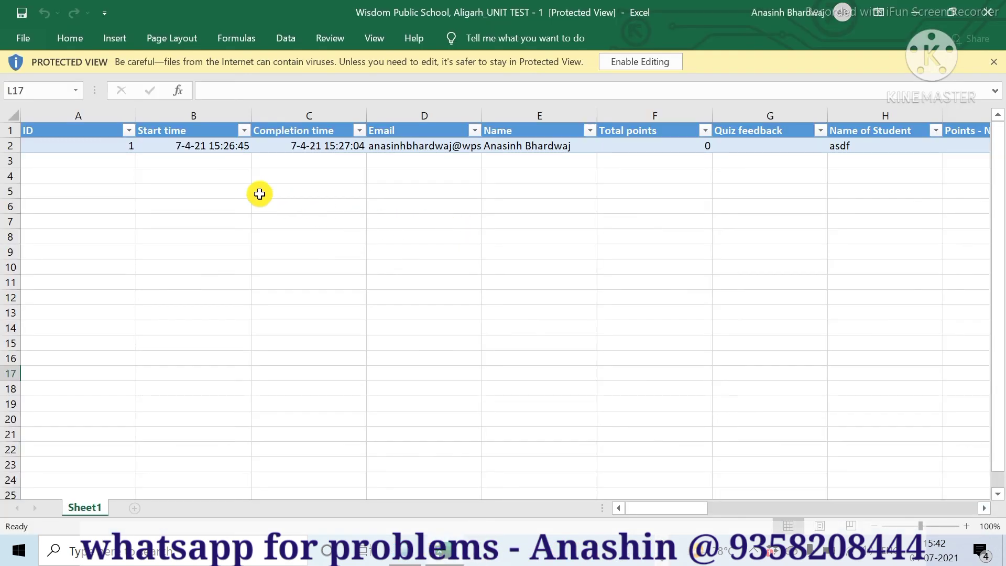
- Take the responses workbook out of Protected View and select the final Total column header, AI1
{"action": "left_click", "coordinate": [197, 203]}
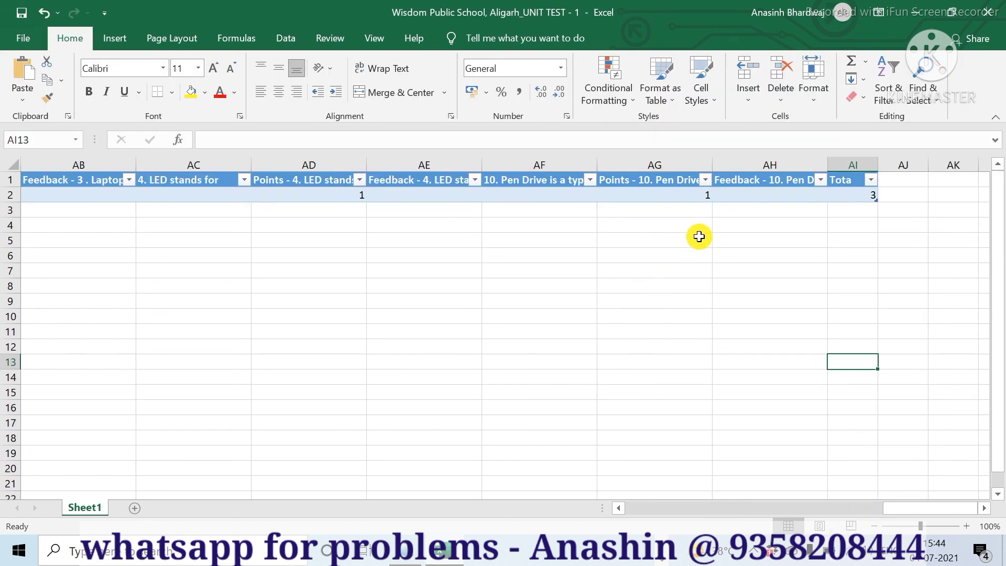
{"action": "left_click", "coordinate": [852, 182]}
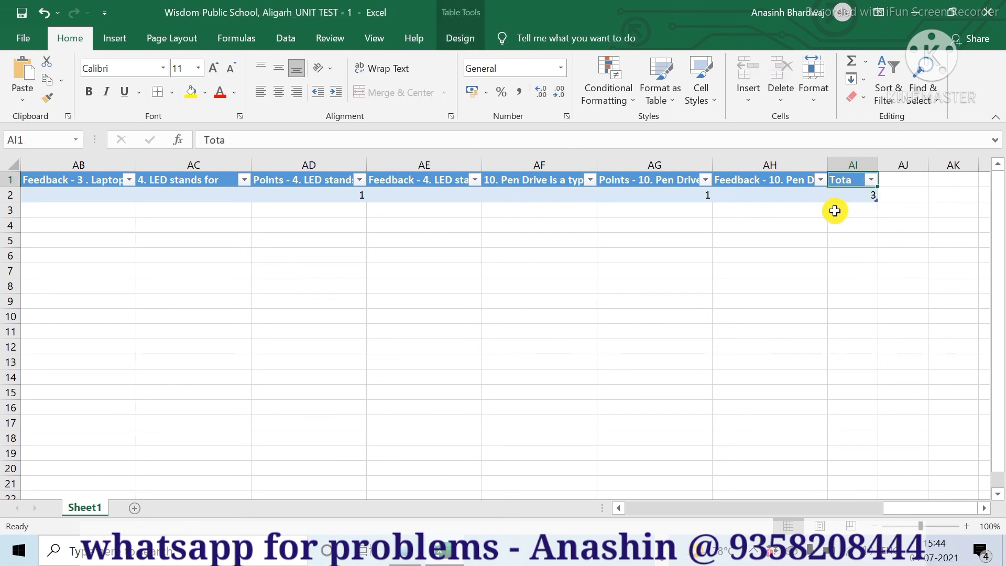